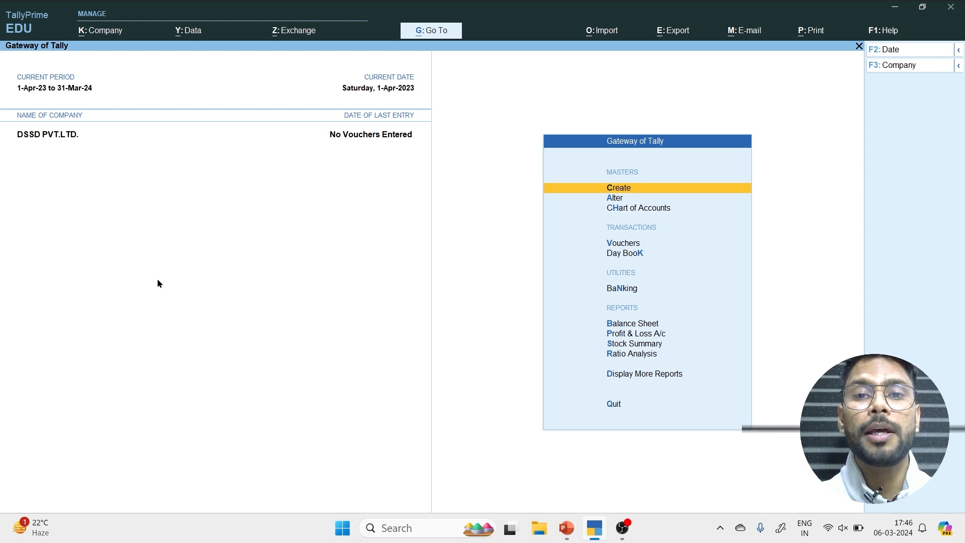
# Enable Goods and Services Tax (GST) in the company features and open the company's GST details.
pyautogui.press('F11')
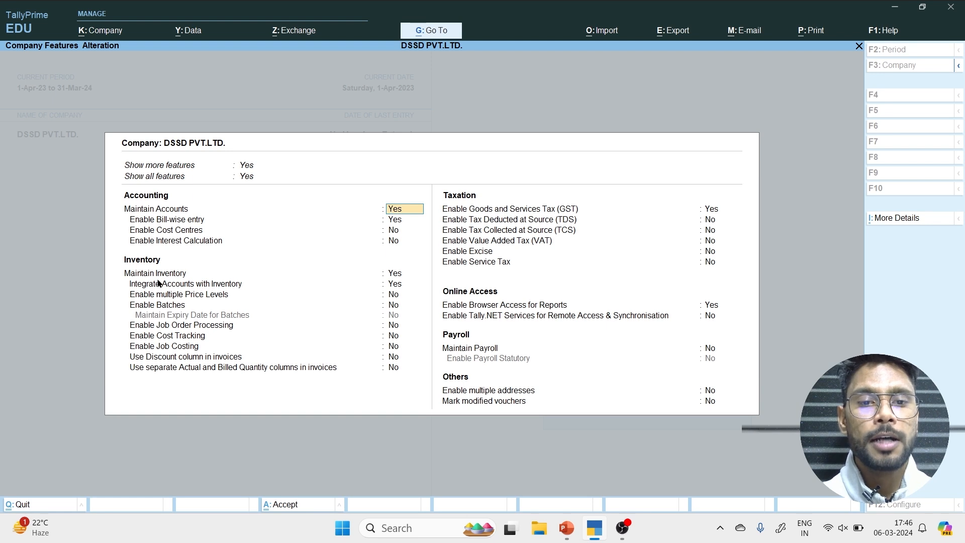
pyautogui.press('Return')
pyautogui.press('Return')
pyautogui.press('Return')
pyautogui.press('Return')
pyautogui.press('Return')
pyautogui.press('Return')
pyautogui.press('Return')
pyautogui.press('Return')
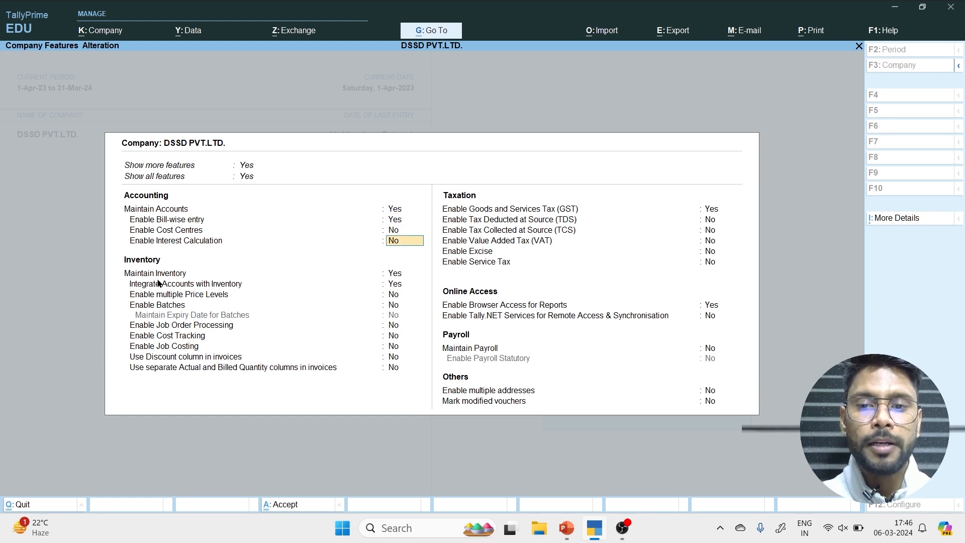
pyautogui.press('Return')
pyautogui.press('Return')
pyautogui.press('Return')
pyautogui.press('Return')
pyautogui.press('Return')
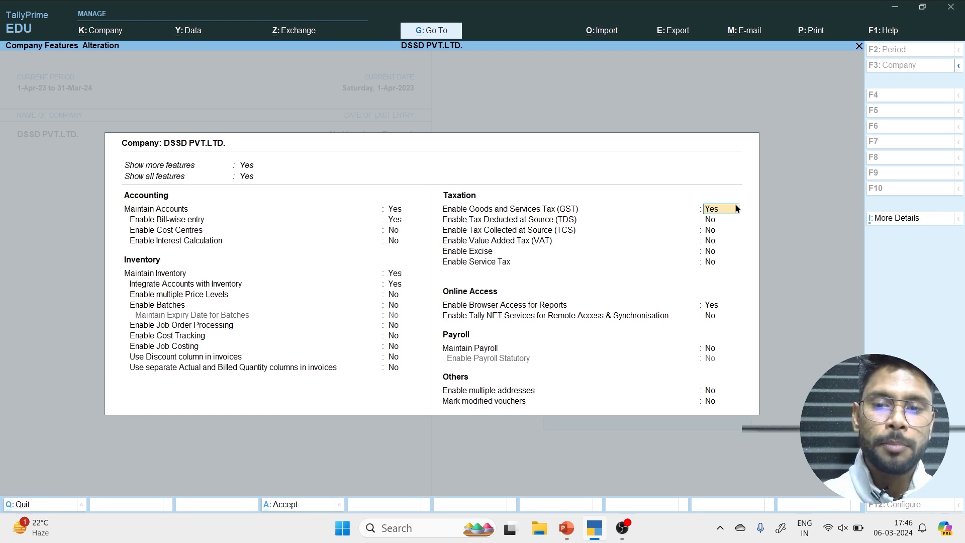
pyautogui.write('y')
pyautogui.press('Return')
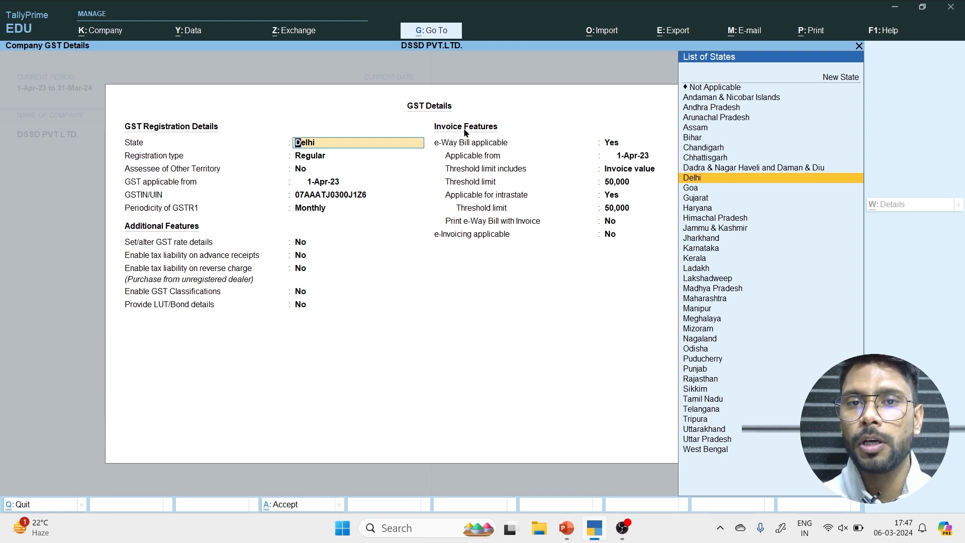
# Keep Regular registration, GST applicable from 1-Apr-23 and Monthly GSTR1 periodicity, and save the GST details and company features.
pyautogui.click(322, 160)
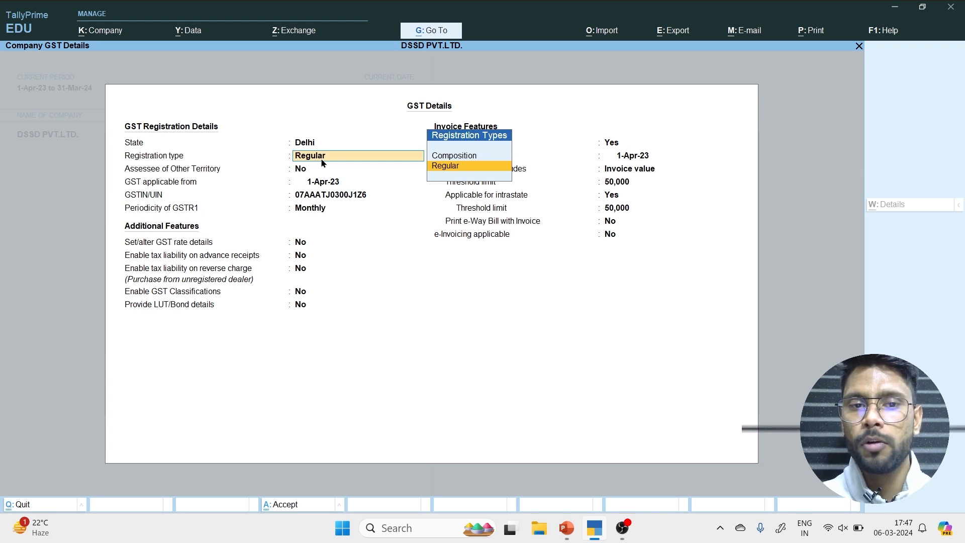
pyautogui.press('Return')
pyautogui.press('Return')
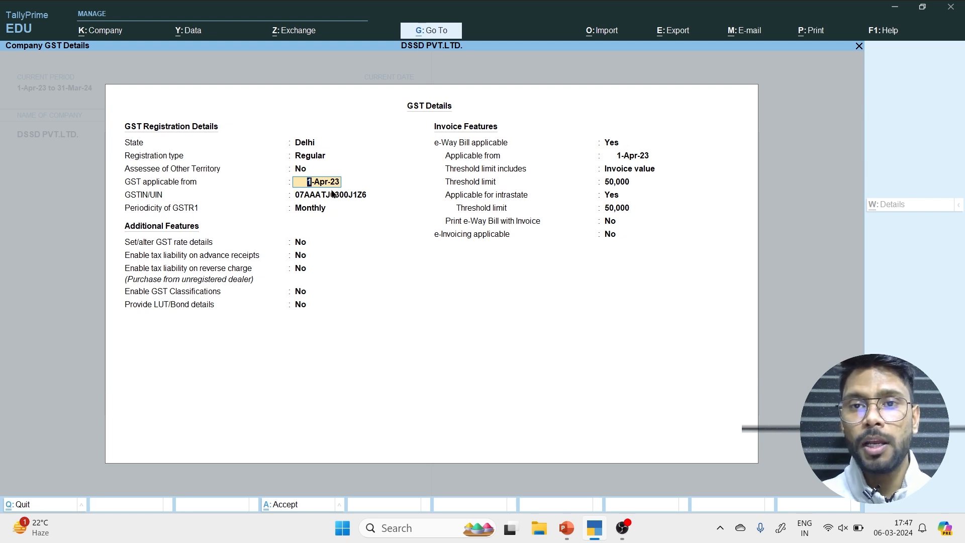
pyautogui.press('Return')
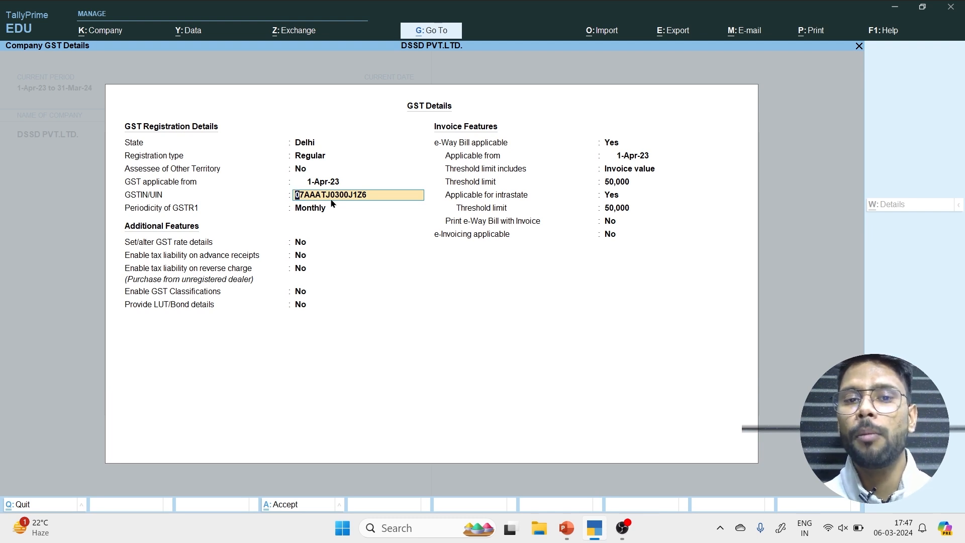
pyautogui.press('Return')
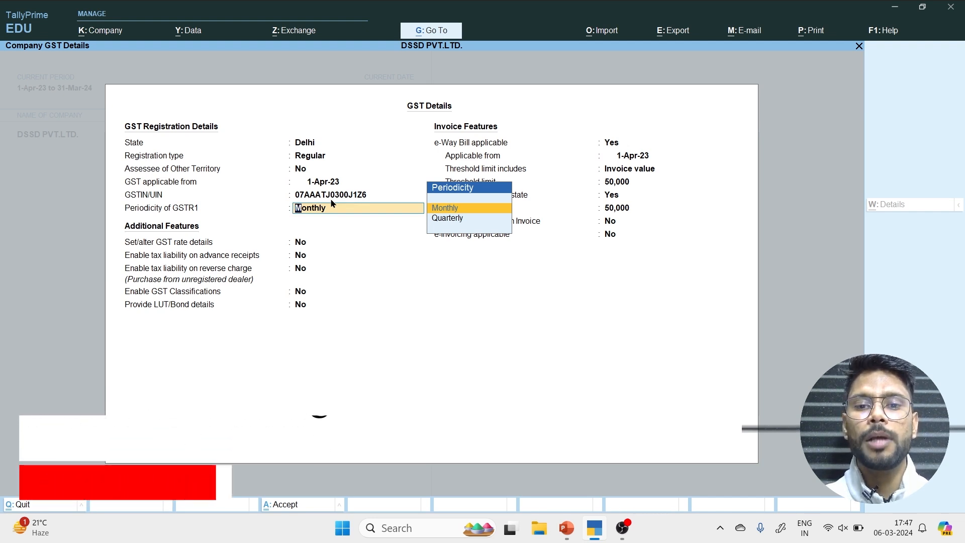
pyautogui.press('Return')
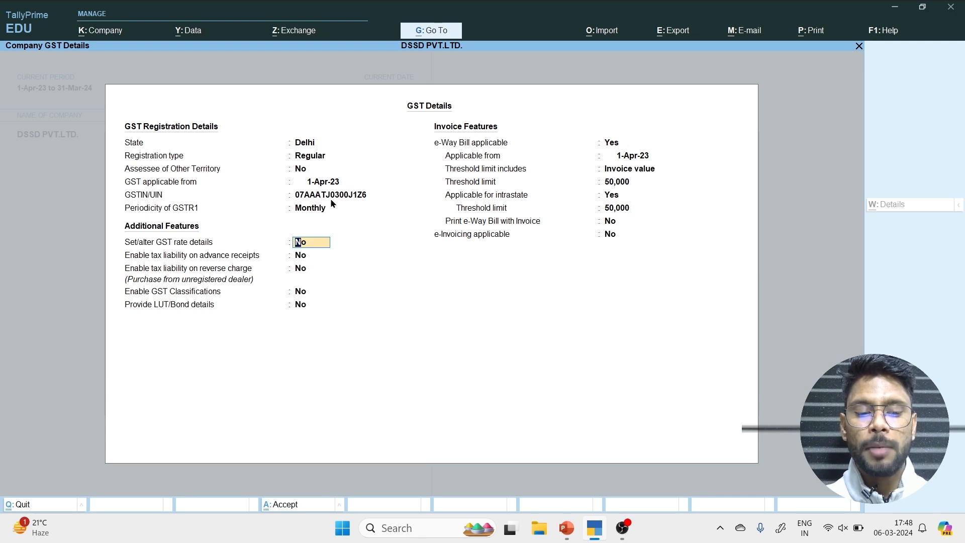
pyautogui.hotkey('ctrl', 'a')
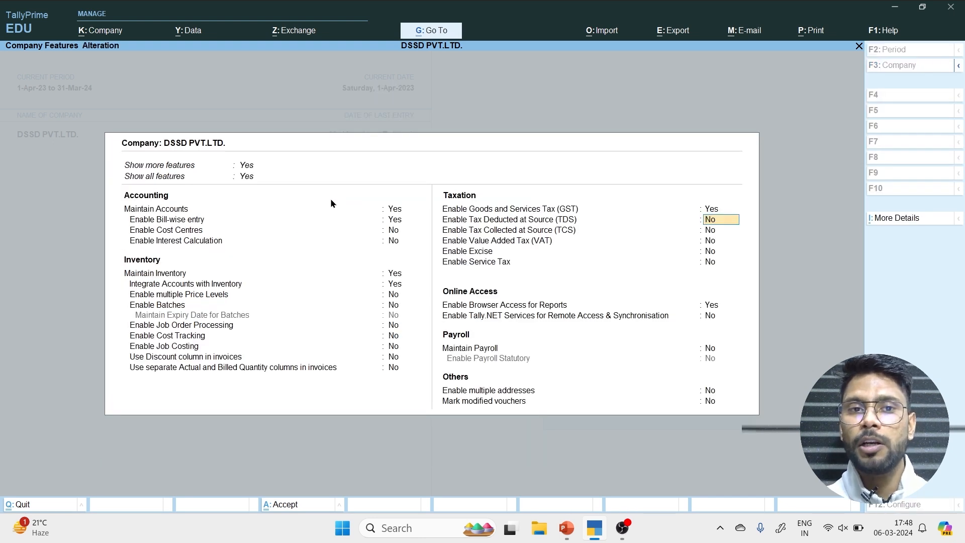
pyautogui.hotkey('ctrl', 'a')
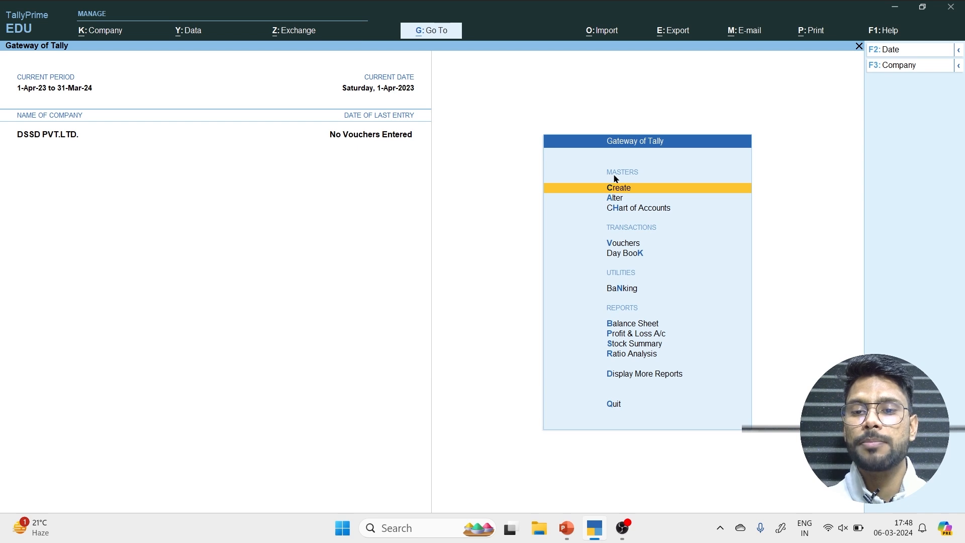
pyautogui.press('Return')
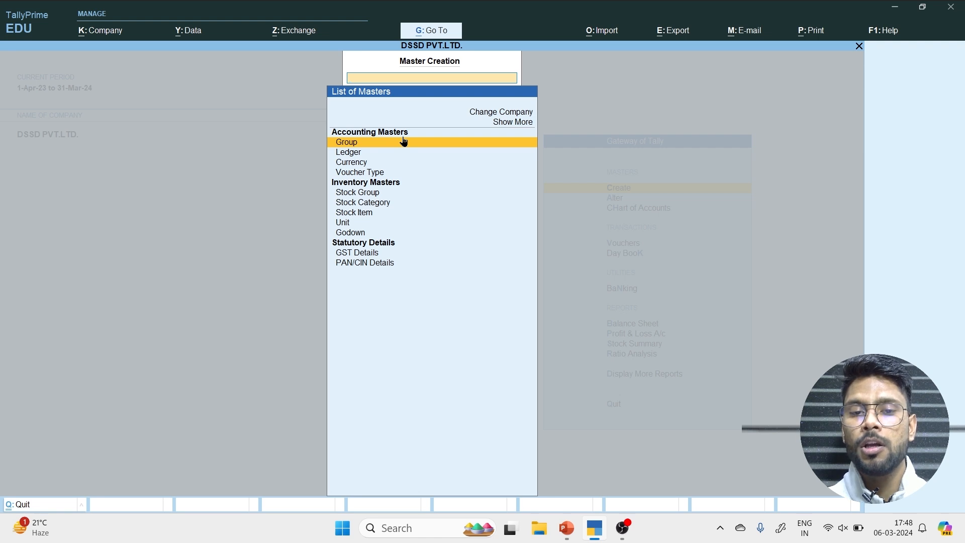
pyautogui.press('Down')
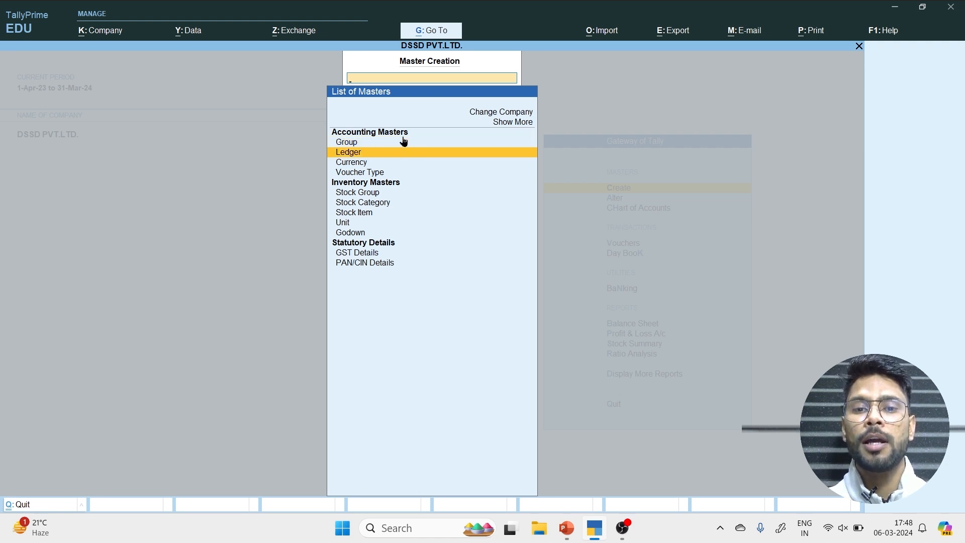
pyautogui.press('Return')
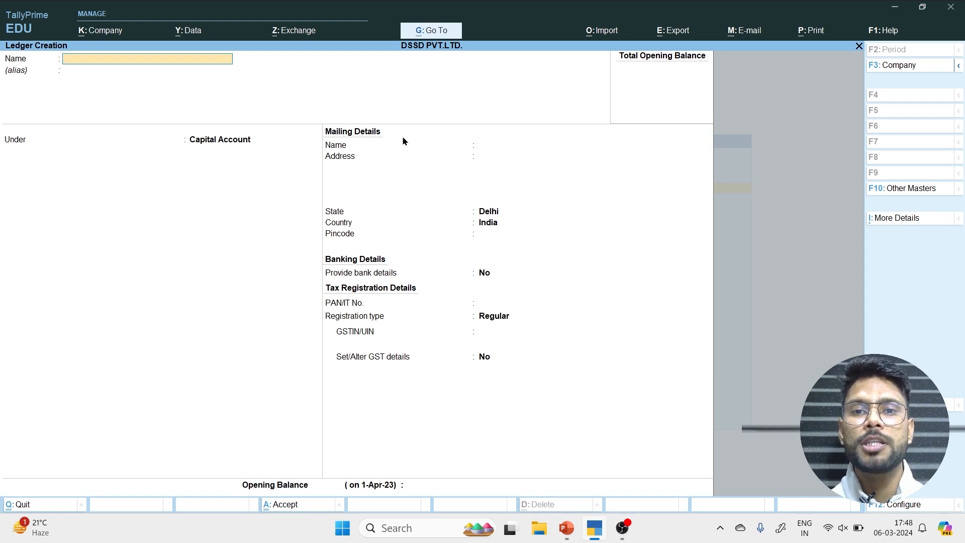
pyautogui.write('Purchase')
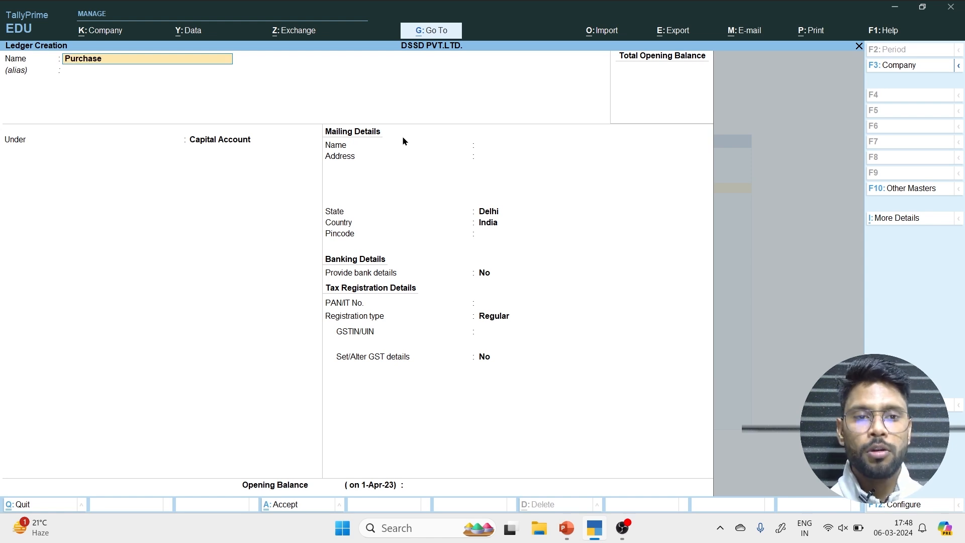
pyautogui.write(' Intrastate')
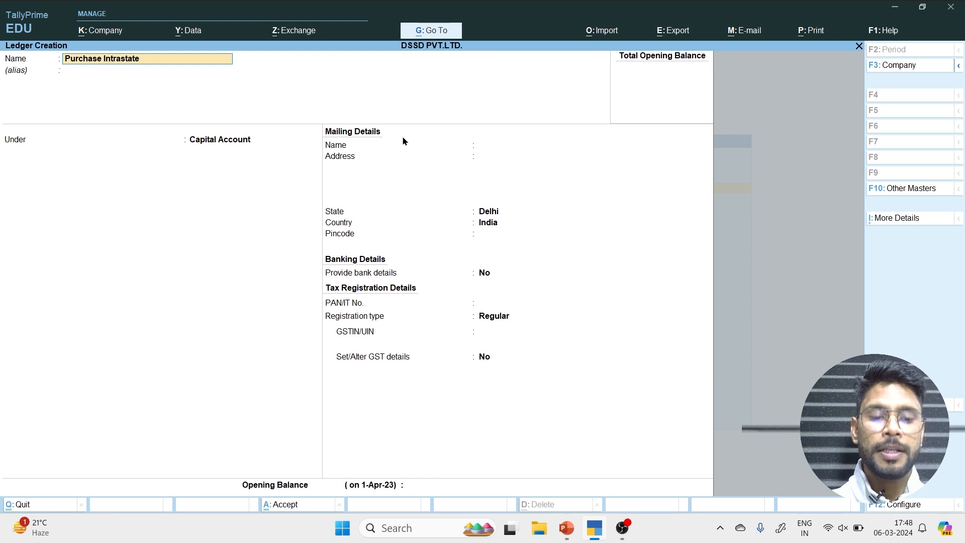
pyautogui.write(' @12%')
pyautogui.press('Return')
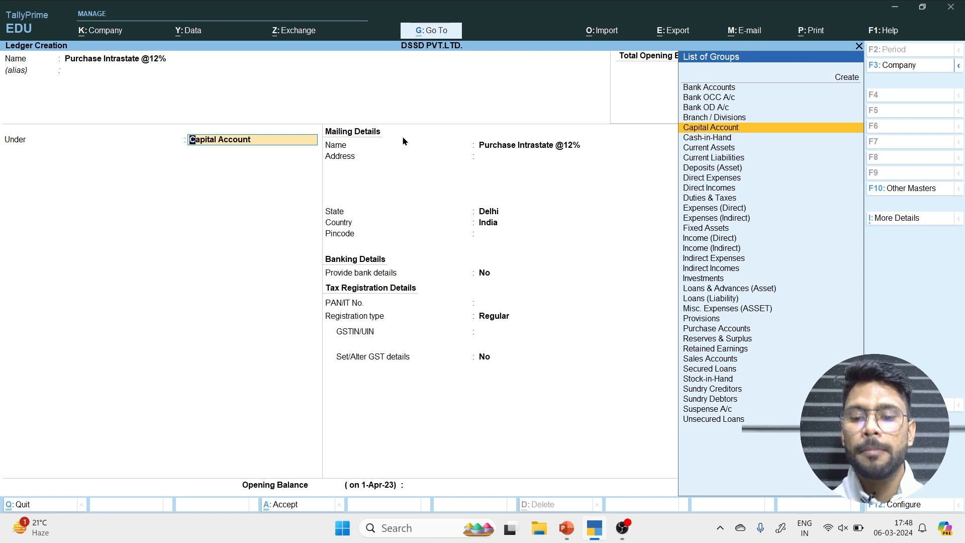
# Place the ledger under Purchase Accounts, with type of ledger Not Applicable and GST Applicable.
pyautogui.write('Pu')
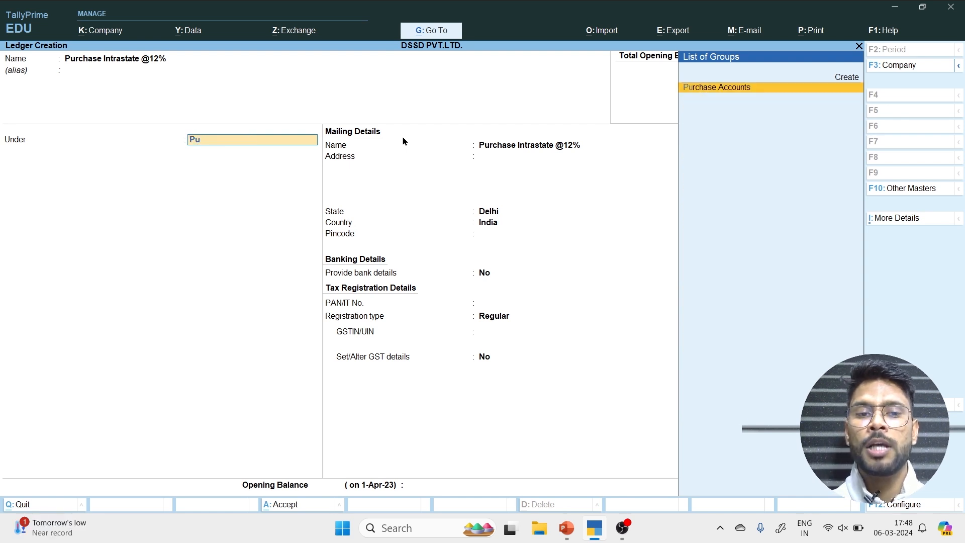
pyautogui.press('Return')
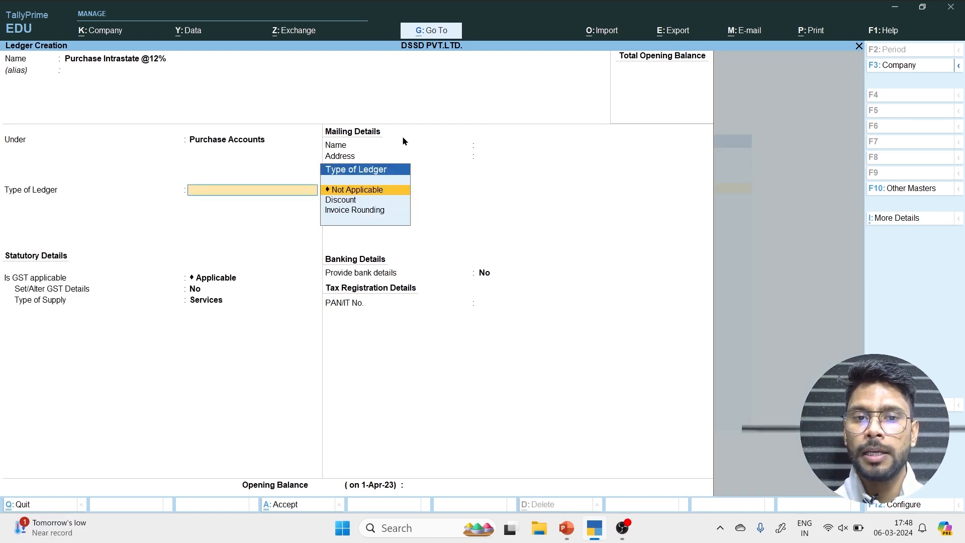
pyautogui.press('Return')
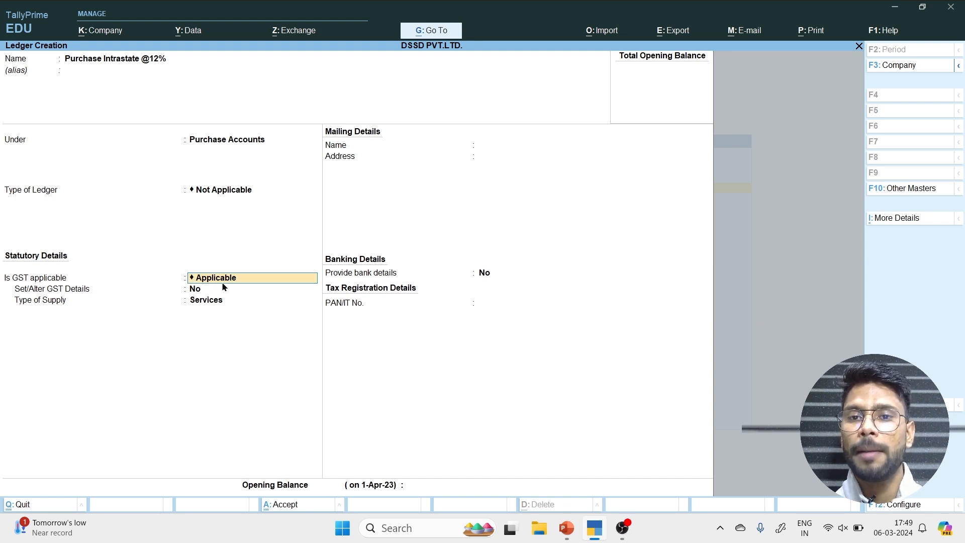
pyautogui.press('Return')
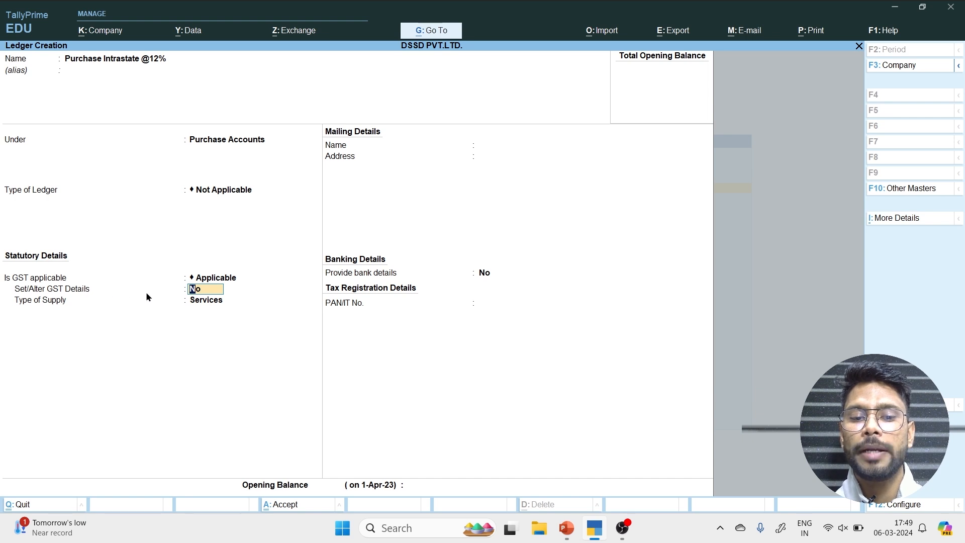
# Enable Set/Alter GST Details for the ledger, leaving its description and HSN/SAC blank and non-GST goods at No.
pyautogui.write('ye')
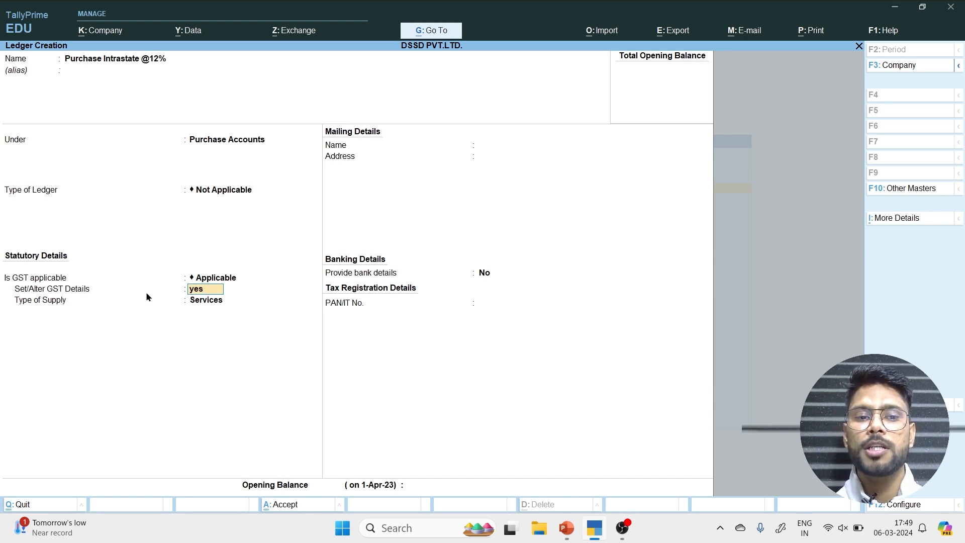
pyautogui.write('s')
pyautogui.press('Return')
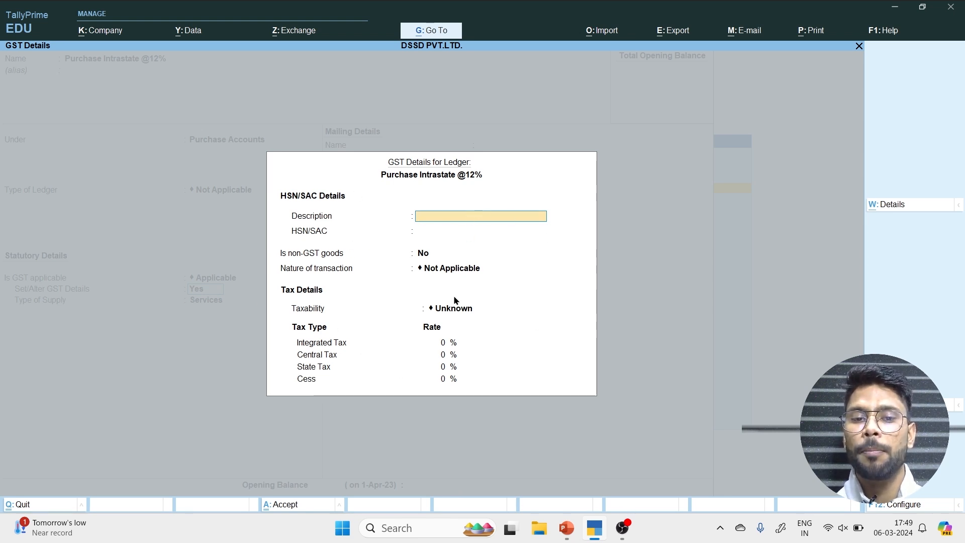
pyautogui.press('Return')
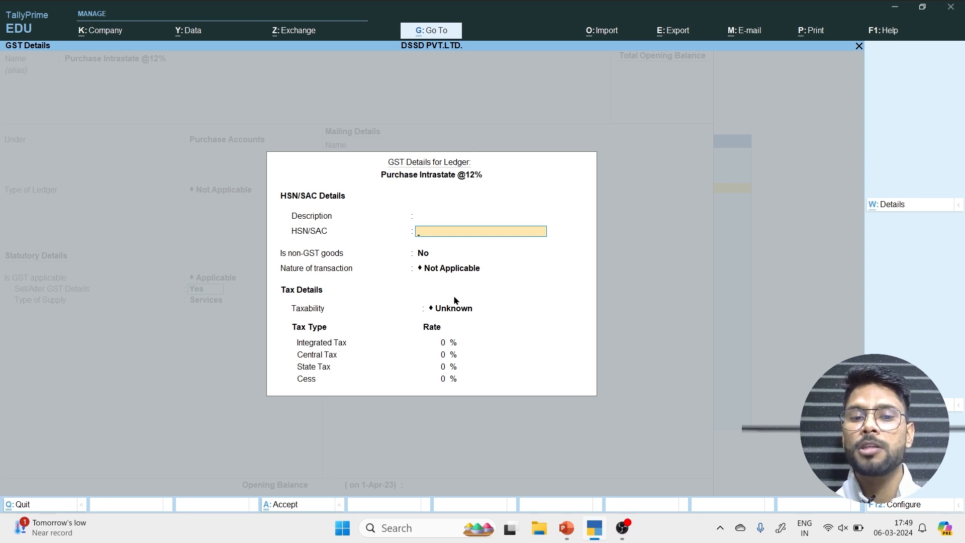
pyautogui.press('Return')
pyautogui.press('Return')
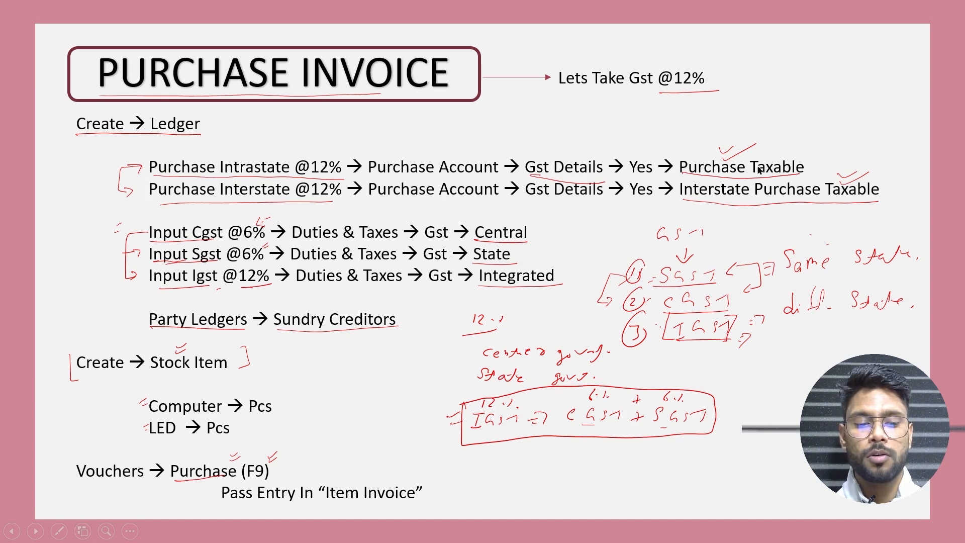
# Set the nature of transaction in the ledger's GST details to Purchase Taxable.
pyautogui.hotkey('alt', 'Tab')
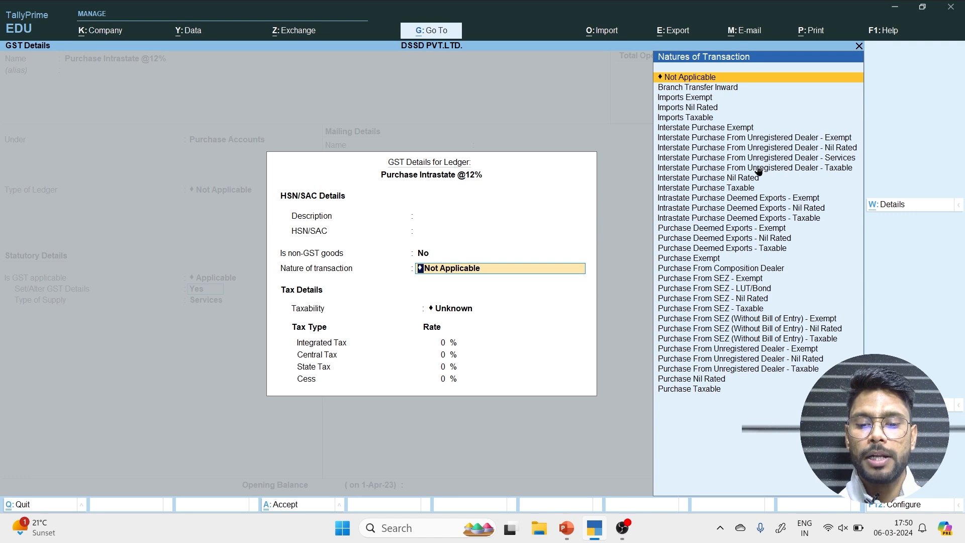
pyautogui.write('Pu')
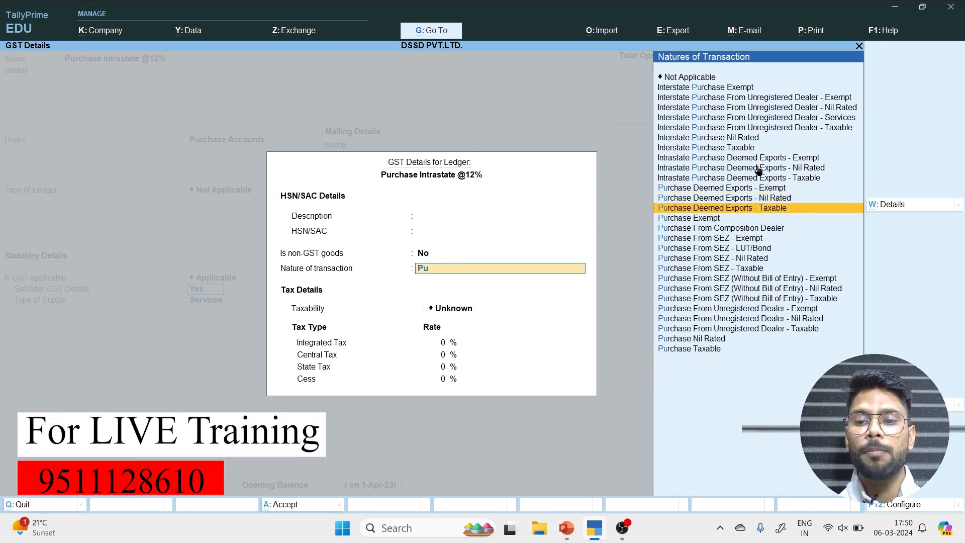
pyautogui.press('Down')
pyautogui.press('Down')
pyautogui.press('Down')
pyautogui.press('Down')
pyautogui.press('Down')
pyautogui.press('Down')
pyautogui.press('Down')
pyautogui.press('Down')
pyautogui.press('Down')
pyautogui.press('Down')
pyautogui.press('Down')
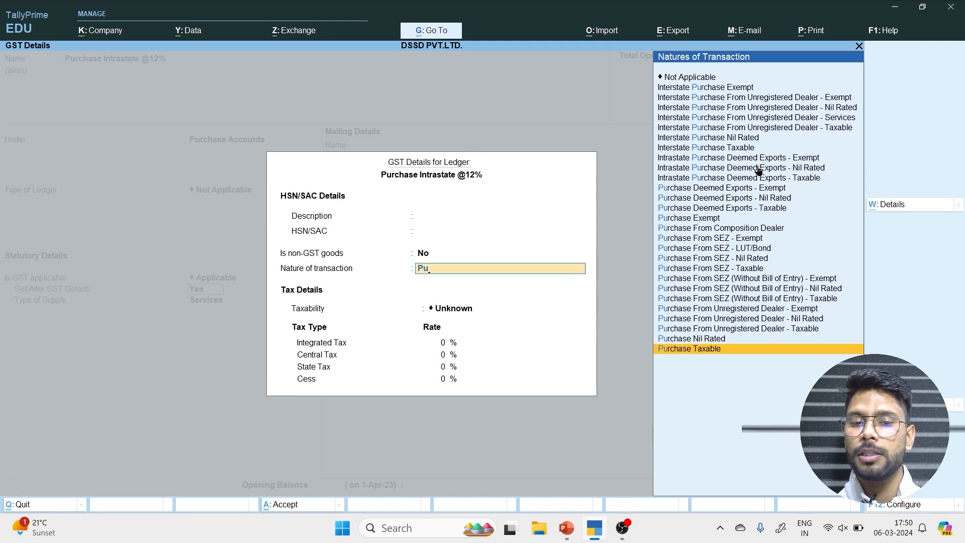
pyautogui.press('Return')
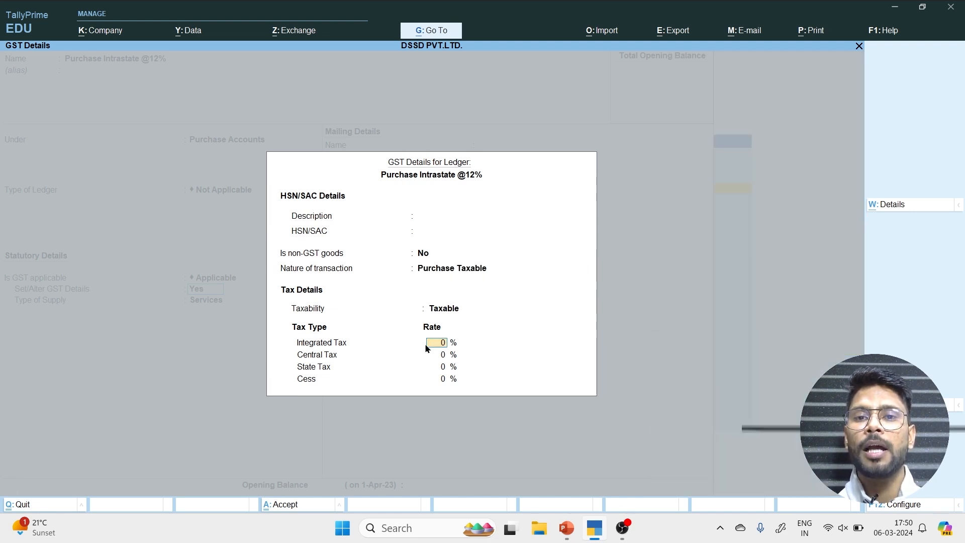
# Set the Integrated Tax rate to 12%, leave Cess at 0%, and accept the ledger's GST details.
pyautogui.write('12')
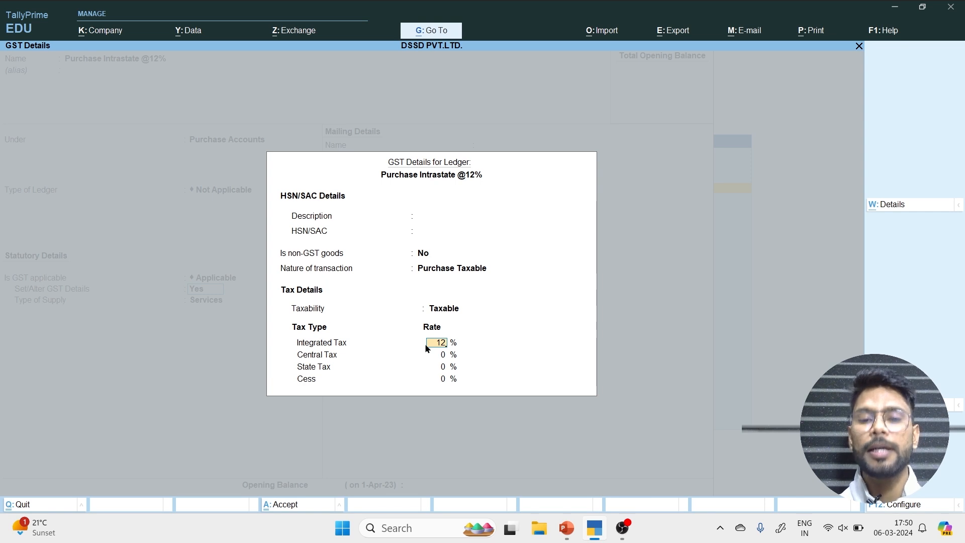
pyautogui.press('Return')
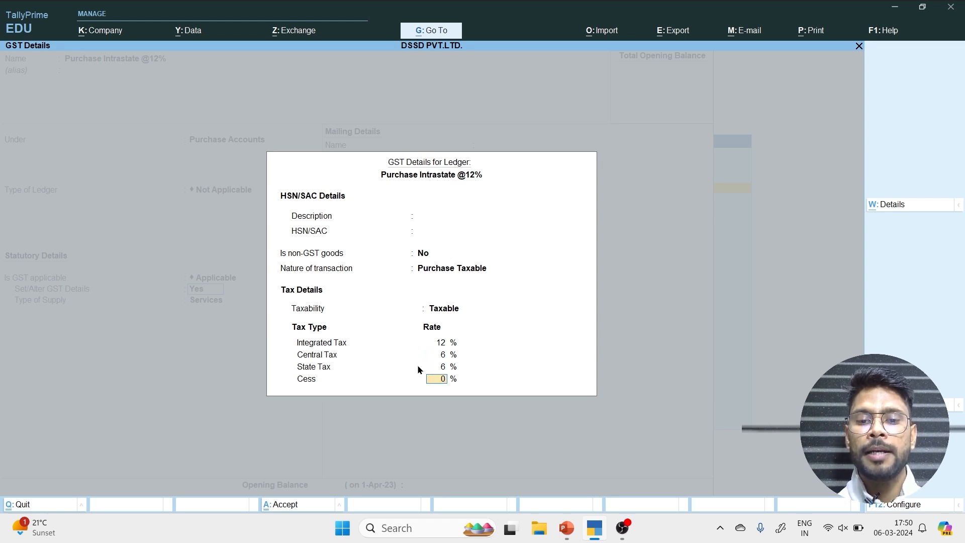
pyautogui.press('Return')
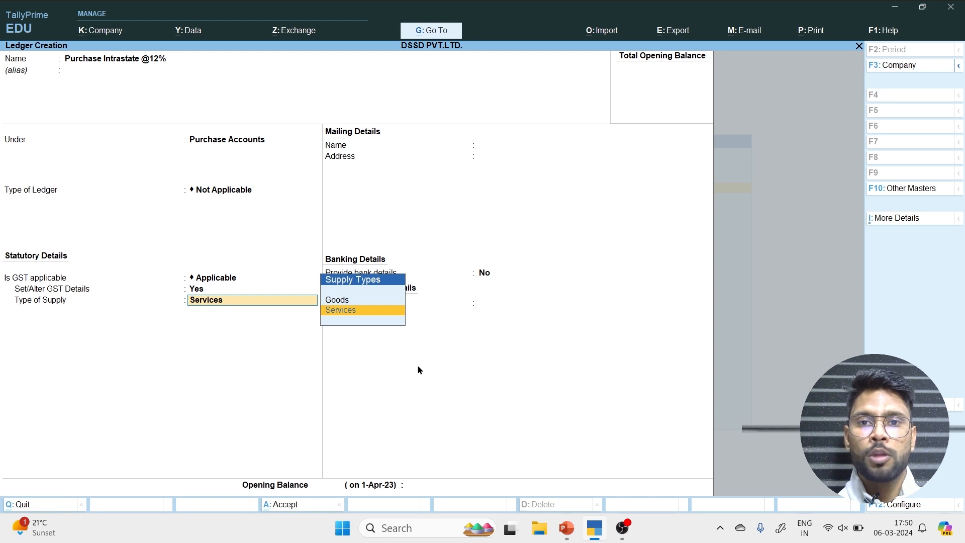
# Set the type of supply to Goods, decline bank details, leave the PAN blank, and save the ledger.
pyautogui.press('Up')
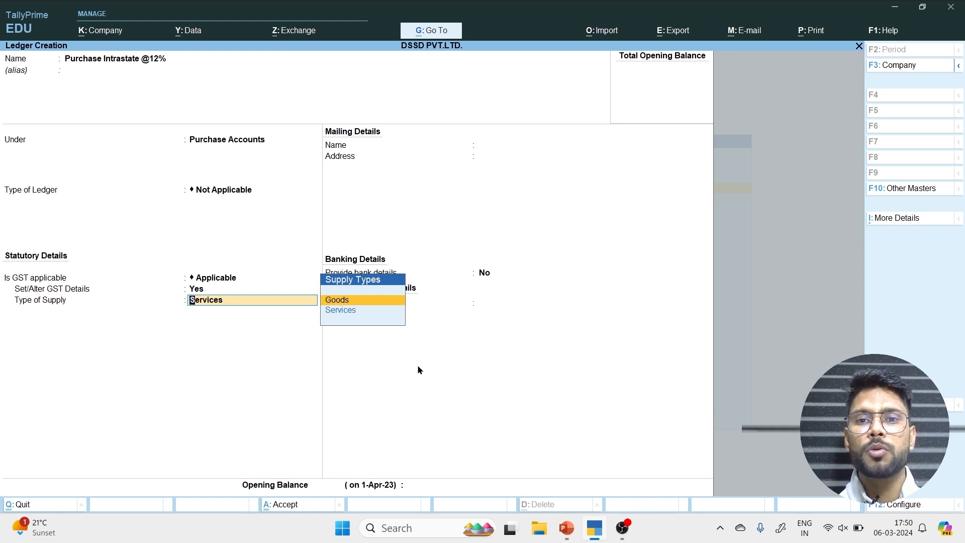
pyautogui.press('Return')
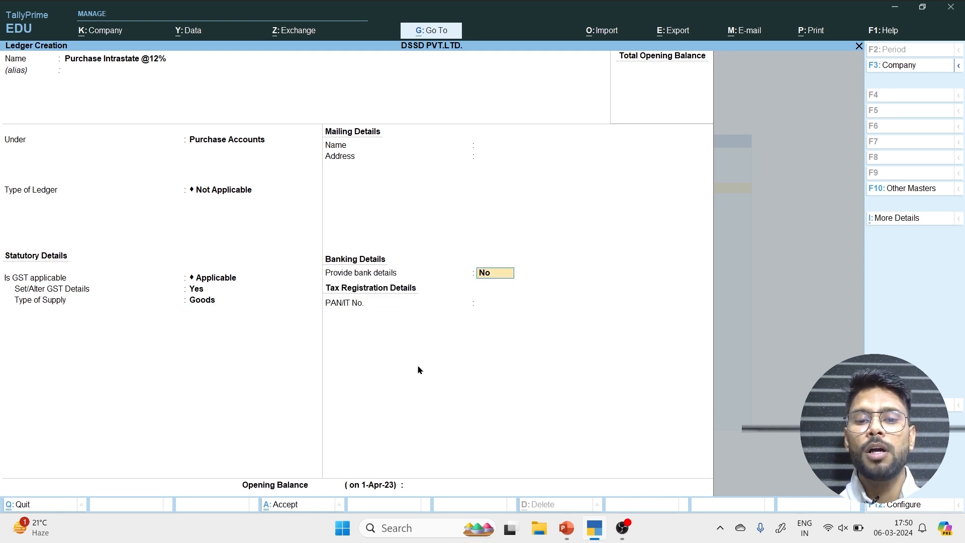
pyautogui.press('Return')
pyautogui.press('Return')
pyautogui.press('Return')
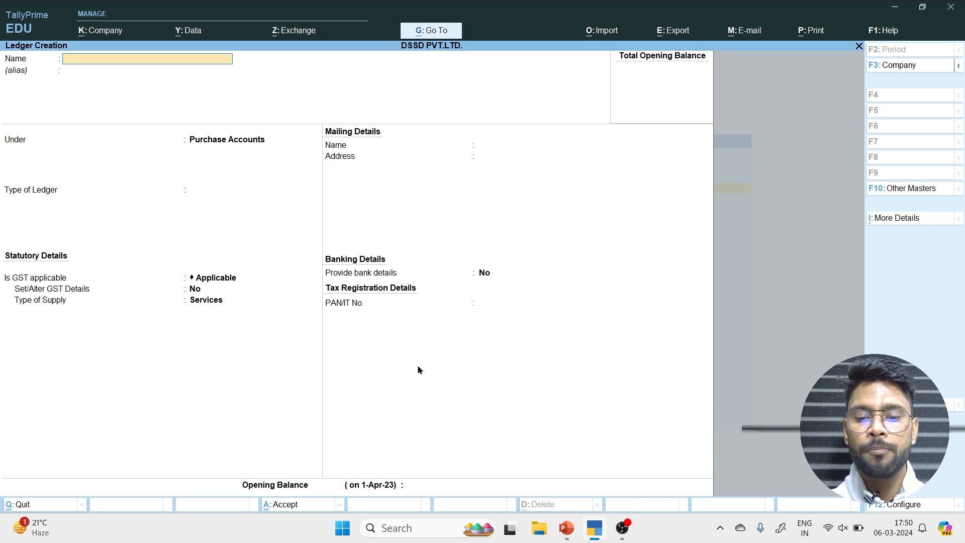
pyautogui.write('Purchase Imtrastase @12%')
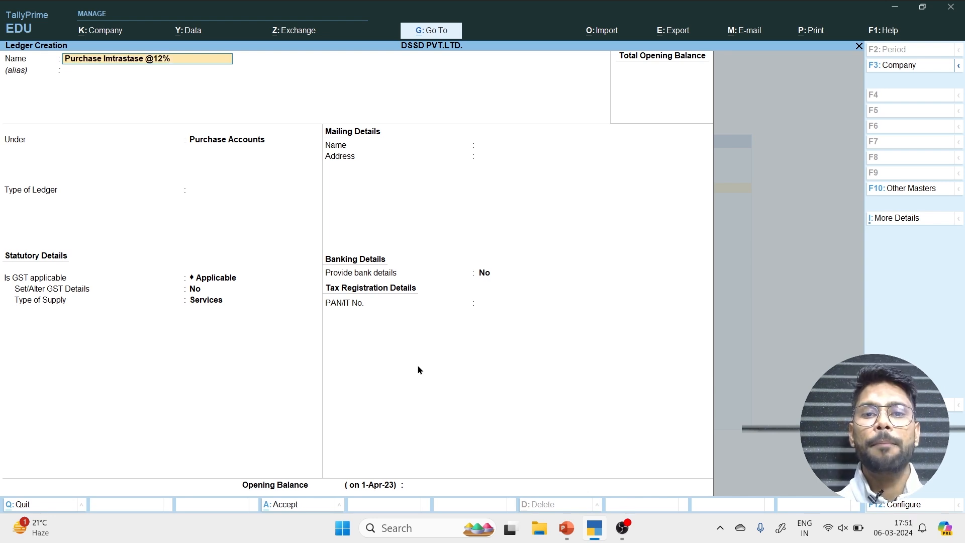
pyautogui.press('Return')
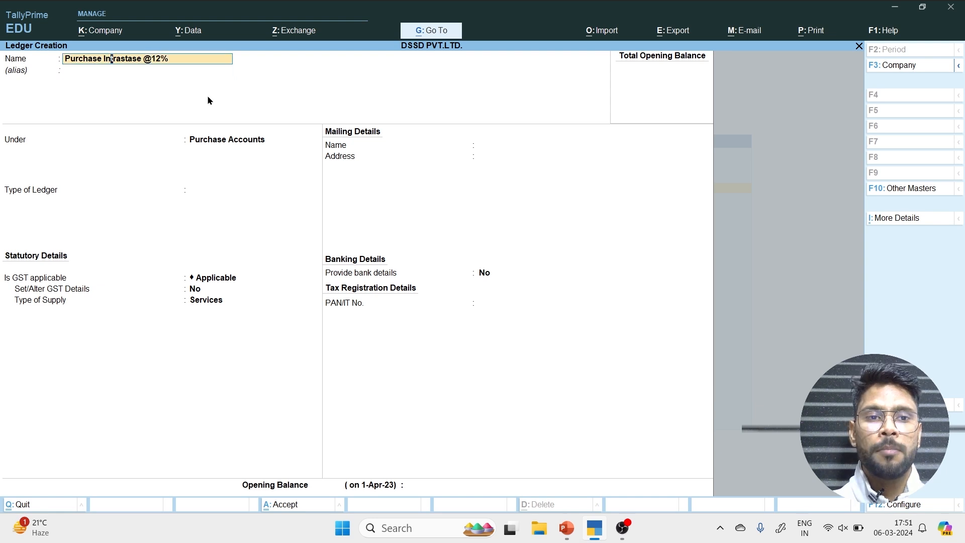
pyautogui.press('Return')
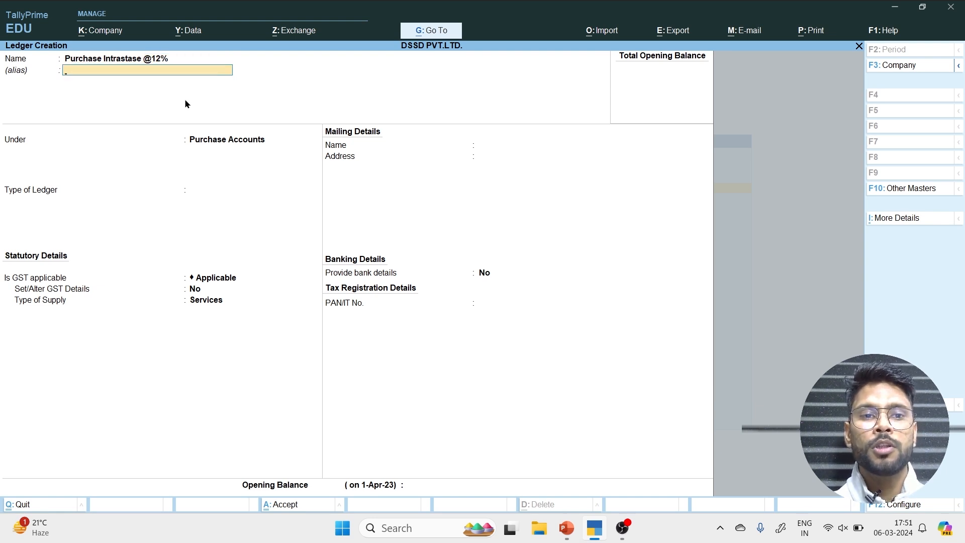
pyautogui.press('Return')
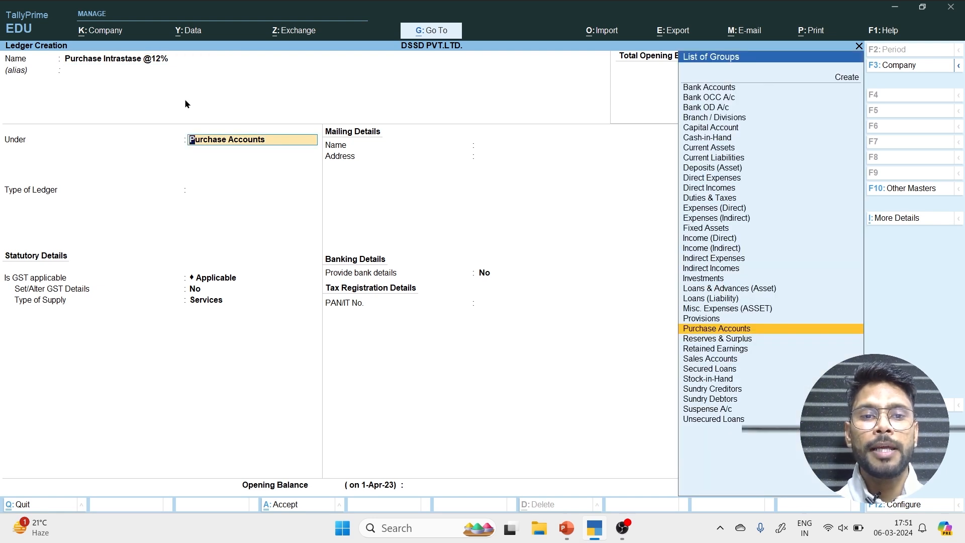
pyautogui.write('pu')
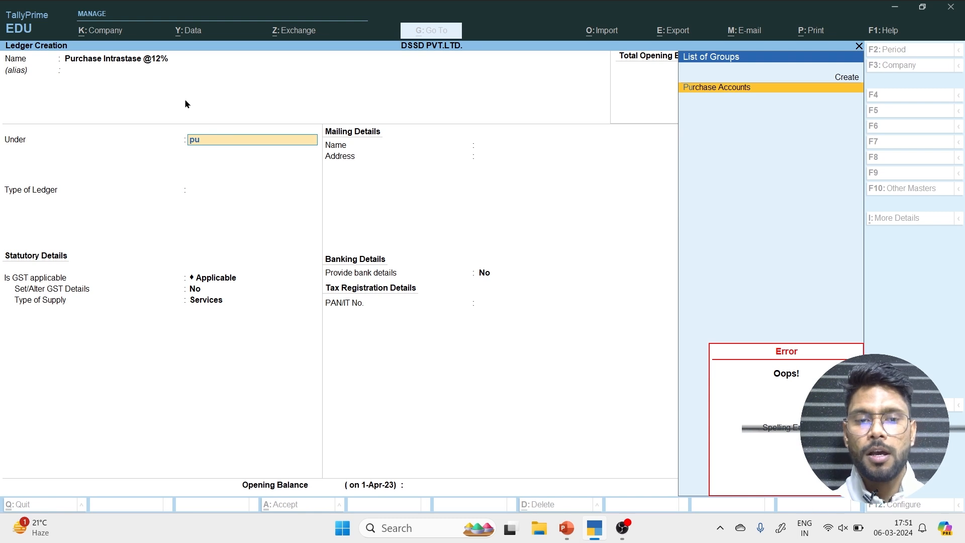
pyautogui.press('Return')
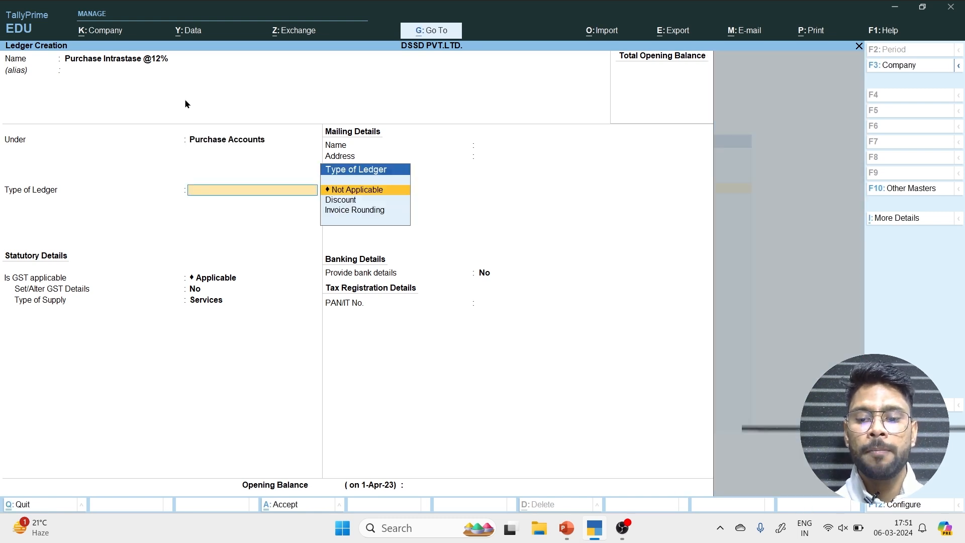
pyautogui.press('Return')
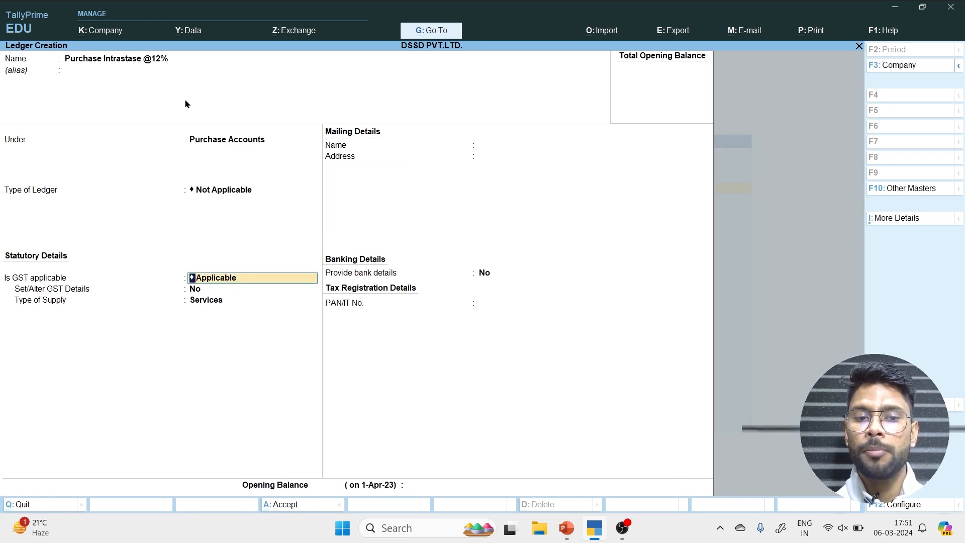
# Keep GST applicable and enable Set/Alter GST Details, leaving the description and HSN/SAC blank and non-GST goods at No.
pyautogui.press('Return')
pyautogui.write('yes')
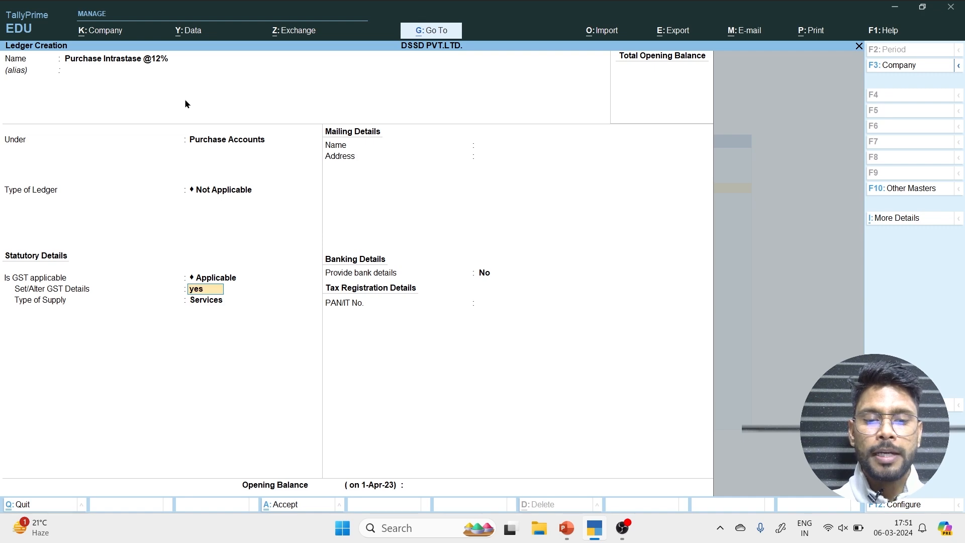
pyautogui.press('Return')
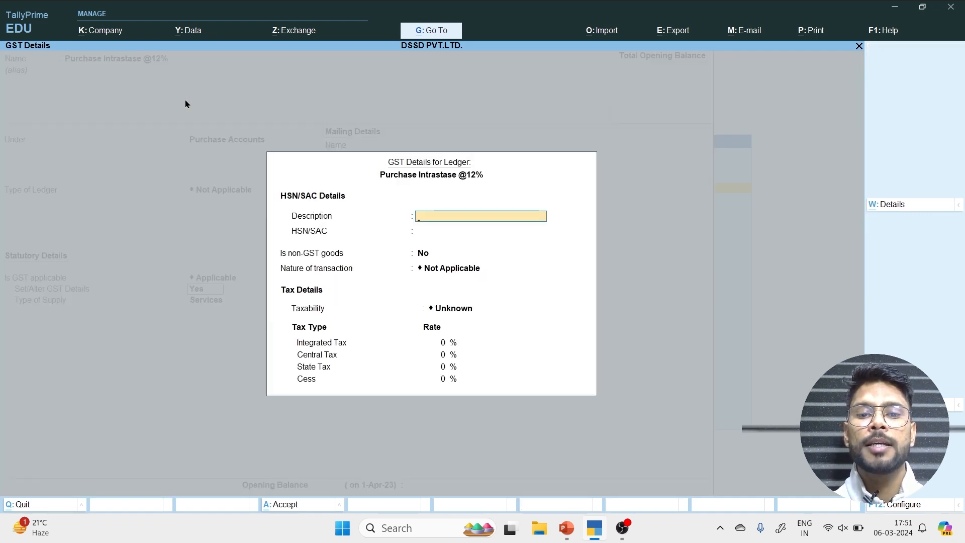
pyautogui.press('Return')
pyautogui.press('Return')
pyautogui.press('Return')
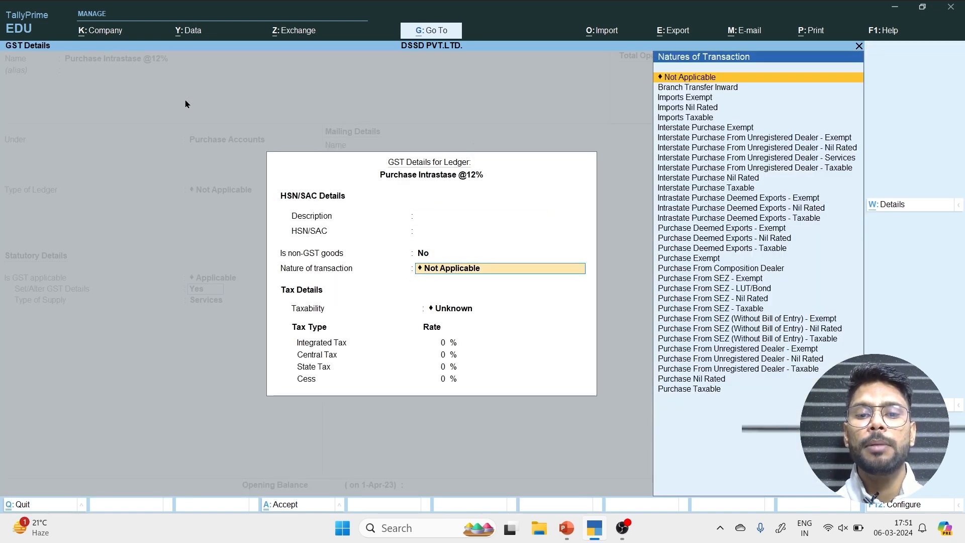
# Set the nature of transaction in the ledger's GST details to Interstate Purchase Taxable.
pyautogui.write('I')
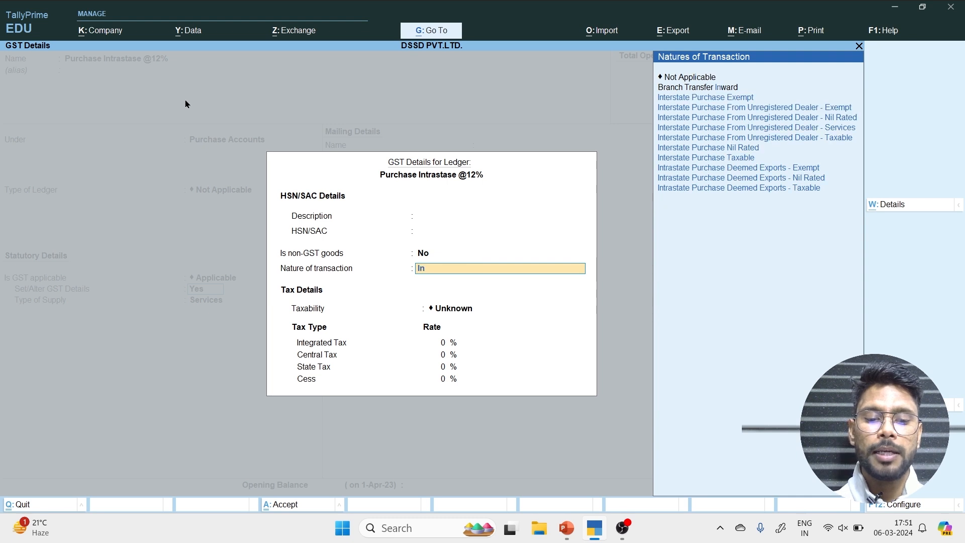
pyautogui.write('n')
pyautogui.press('Down')
pyautogui.press('Down')
pyautogui.press('Down')
pyautogui.press('Down')
pyautogui.press('Down')
pyautogui.press('Down')
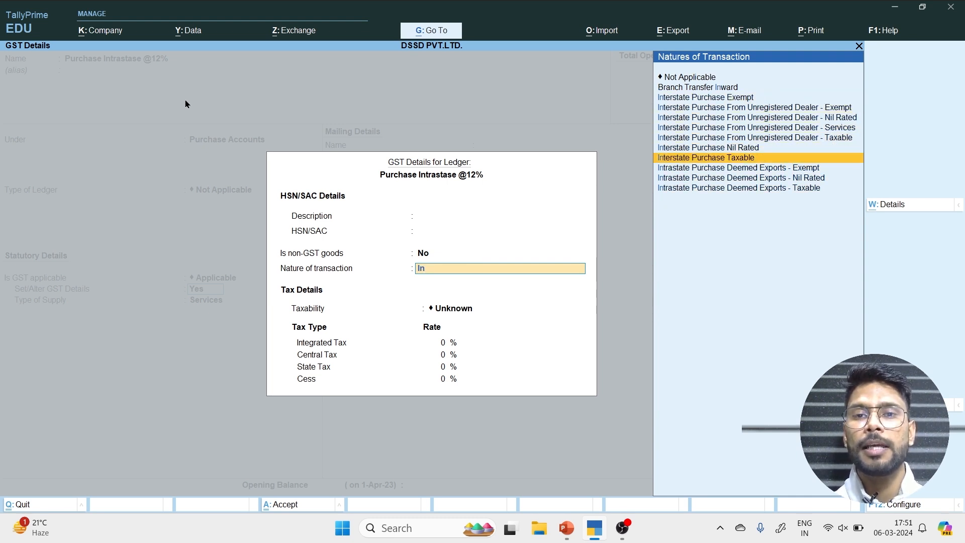
pyautogui.press('Return')
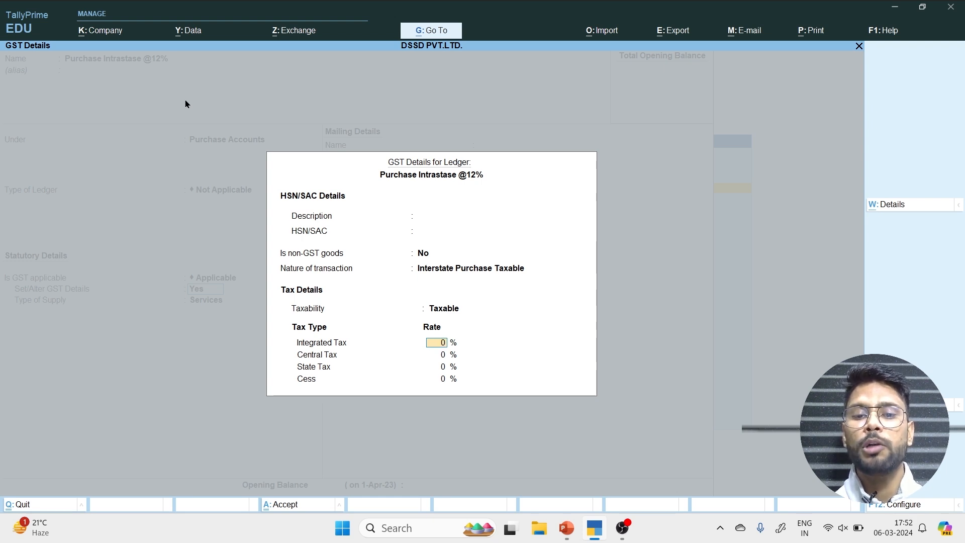
# Set the Integrated Tax rate to 12% and accept the ledger's GST details.
pyautogui.write('12')
pyautogui.press('Return')
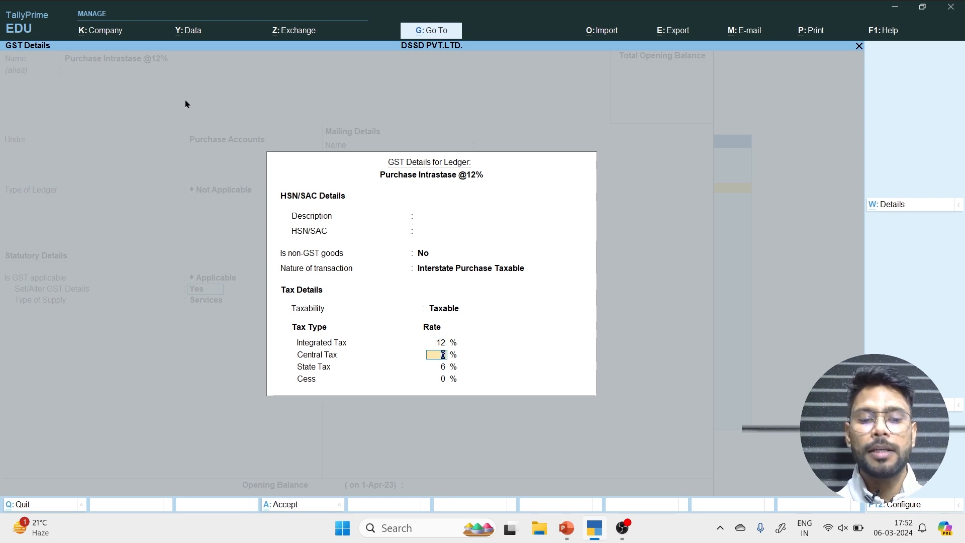
pyautogui.hotkey('ctrl', 'a')
# Set the type of supply to Goods and save the purchase ledger without bank details.
pyautogui.press('Up')
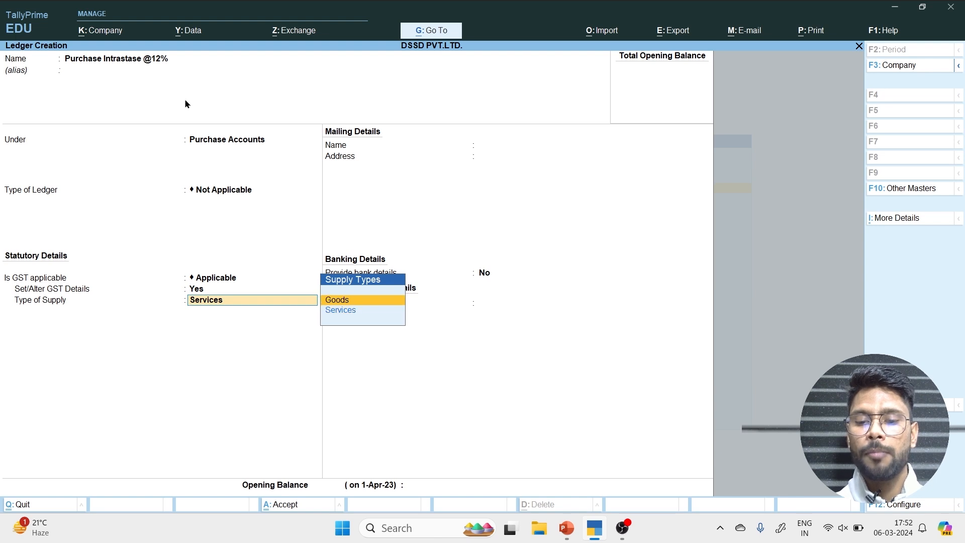
pyautogui.press('Return')
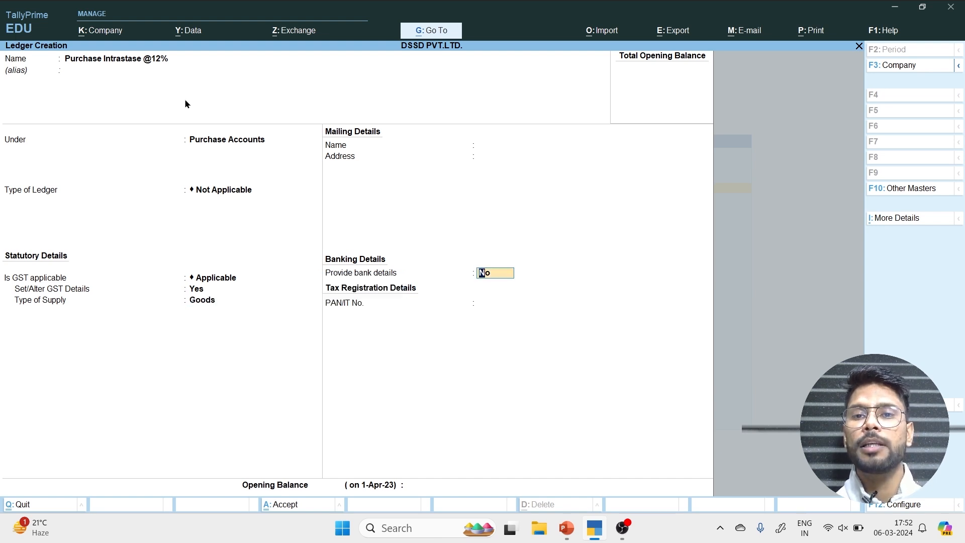
pyautogui.hotkey('ctrl', 'a')
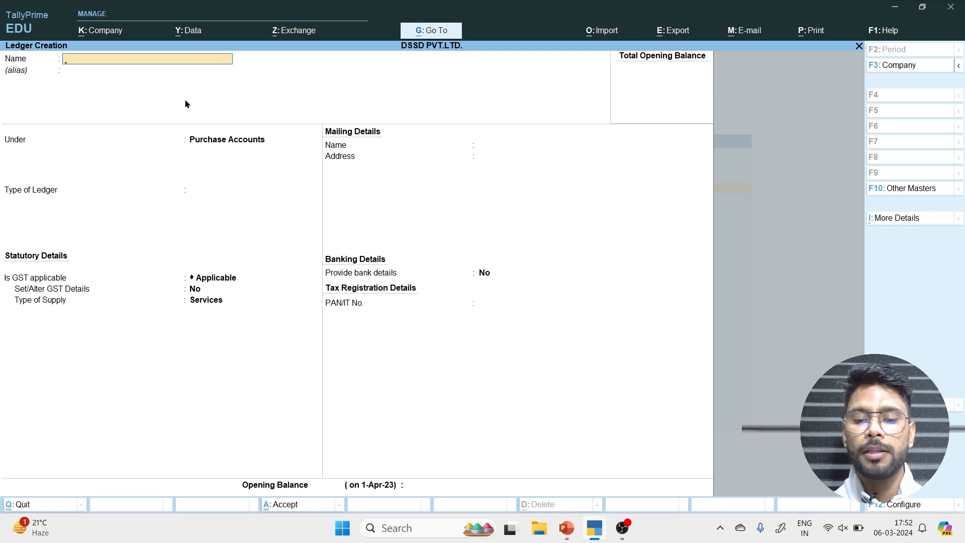
# Start a new ledger named "Input Igst@ 12%" and place it under Duties & Taxes.
pyautogui.write('Input')
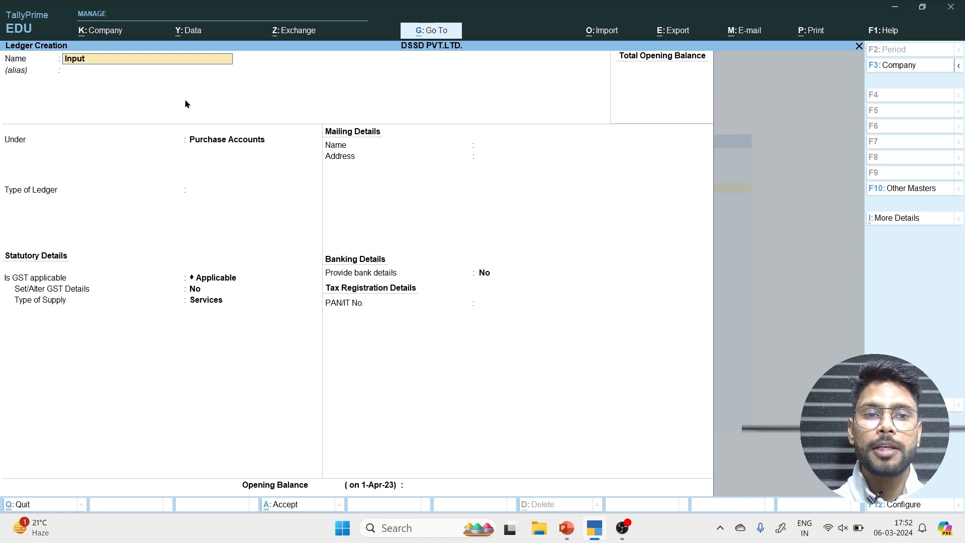
pyautogui.write(' igst@')
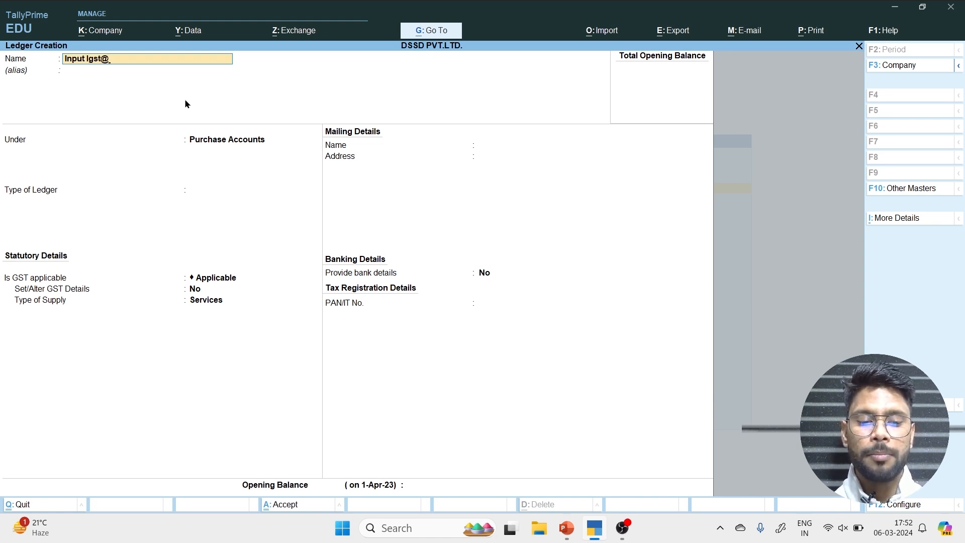
pyautogui.write(' 12%')
pyautogui.press('Return')
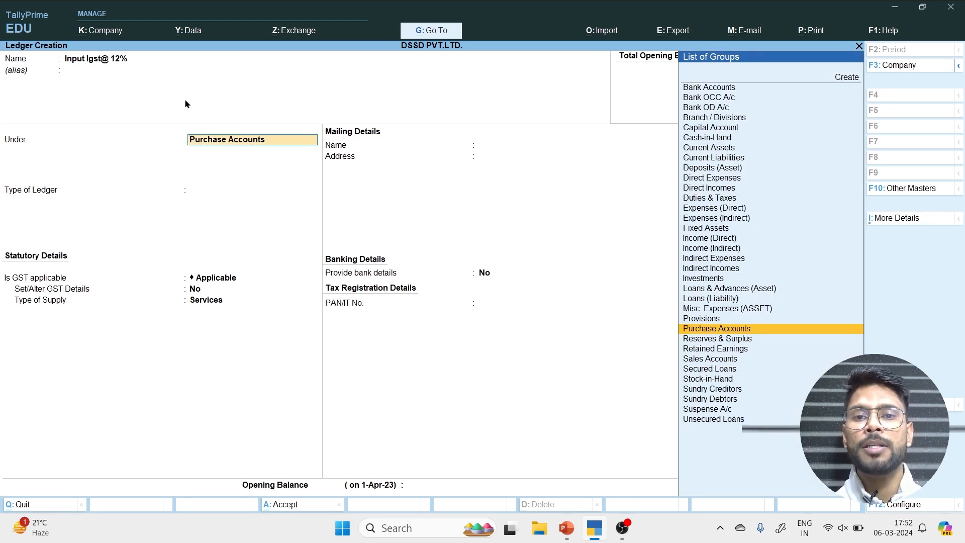
pyautogui.write('Dut')
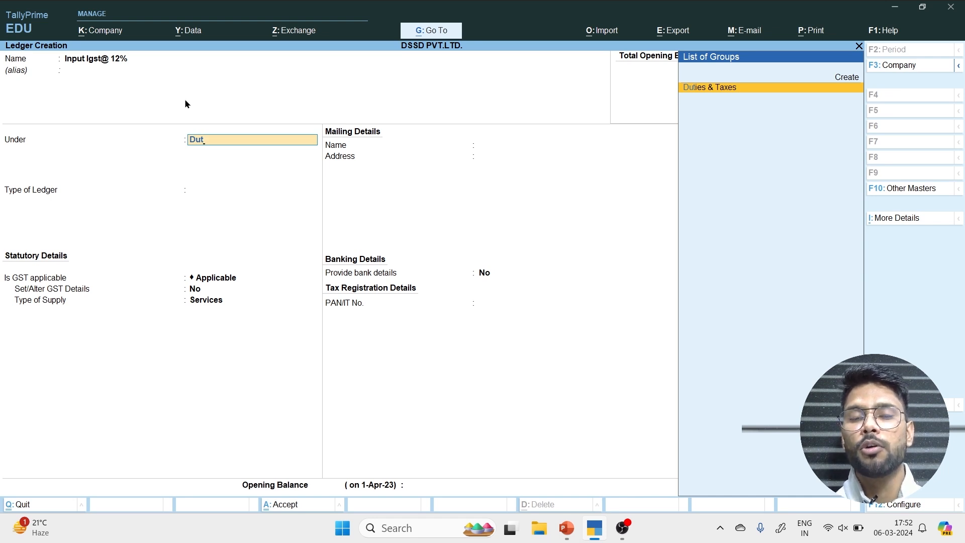
pyautogui.press('Return')
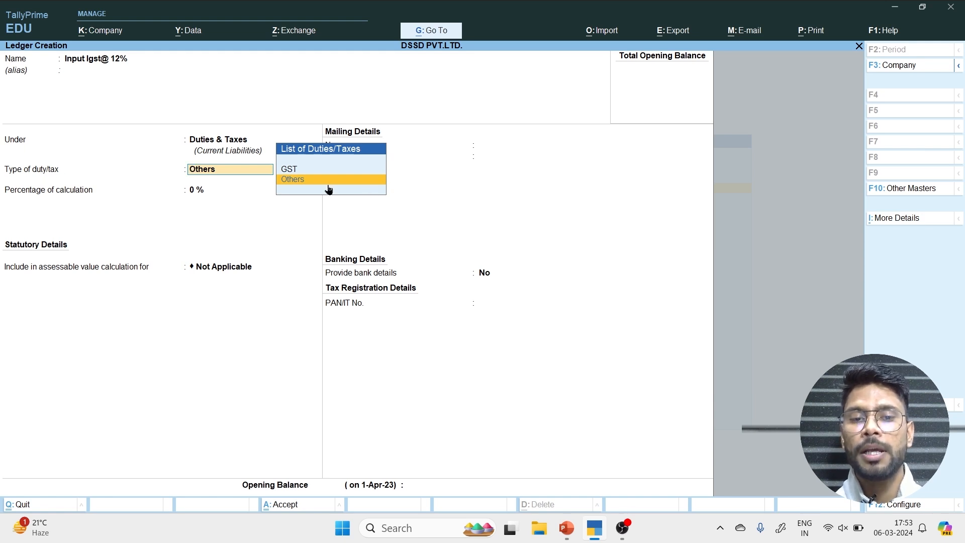
# Set the ledger's type of duty/tax to GST and its tax type to Integrated Tax.
pyautogui.press('Up')
pyautogui.press('Return')
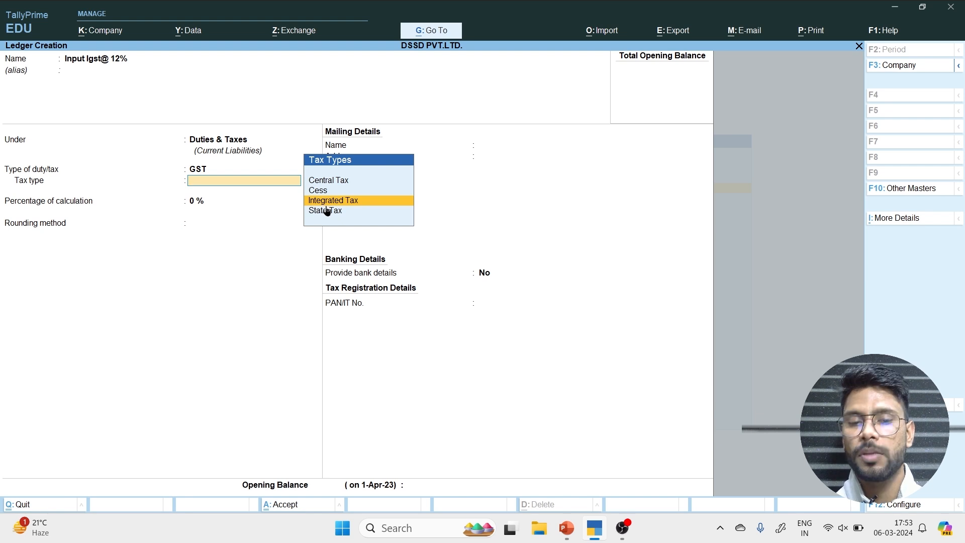
pyautogui.press('Return')
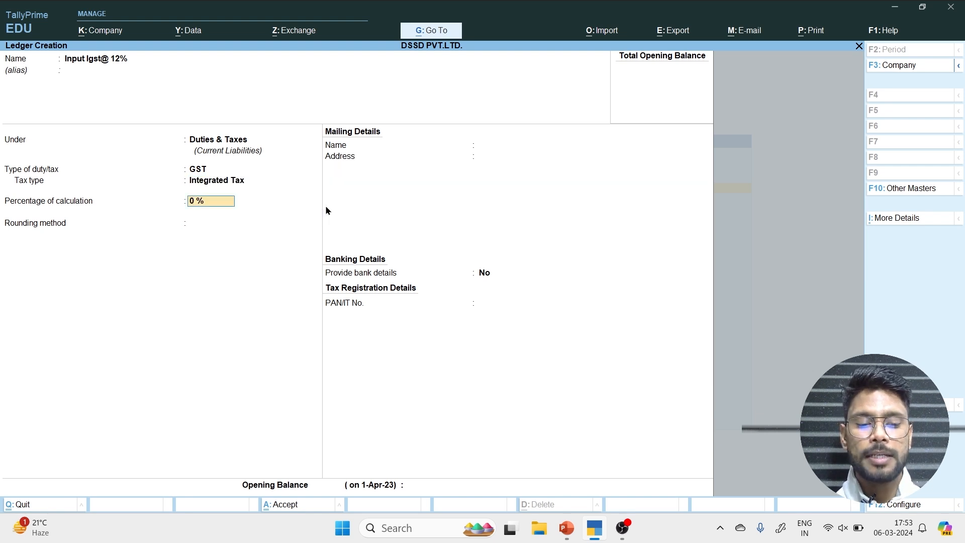
# Leave the percentage at 0%, set the rounding method to Not Applicable, decline bank details, and save the IGST ledger.
pyautogui.press('Return')
pyautogui.press('Return')
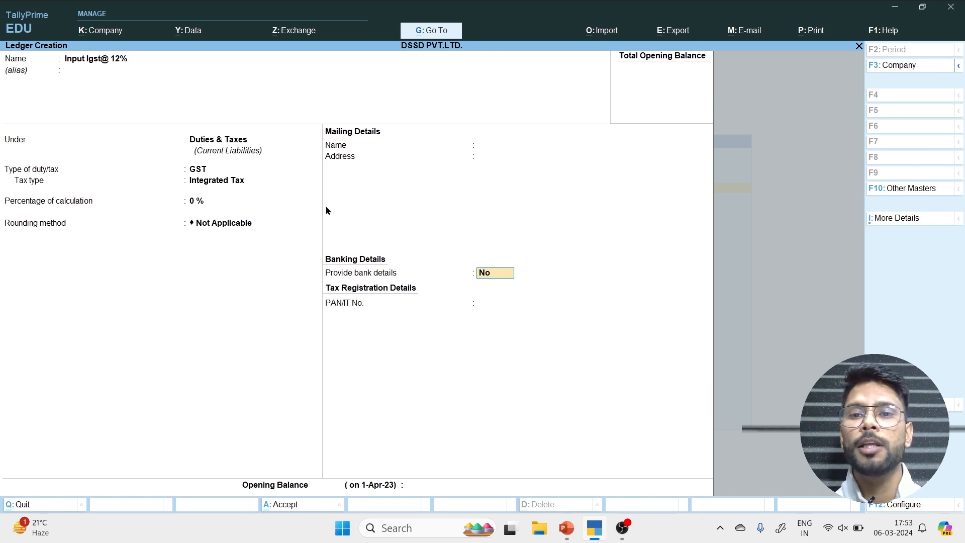
pyautogui.press('Return')
pyautogui.press('Return')
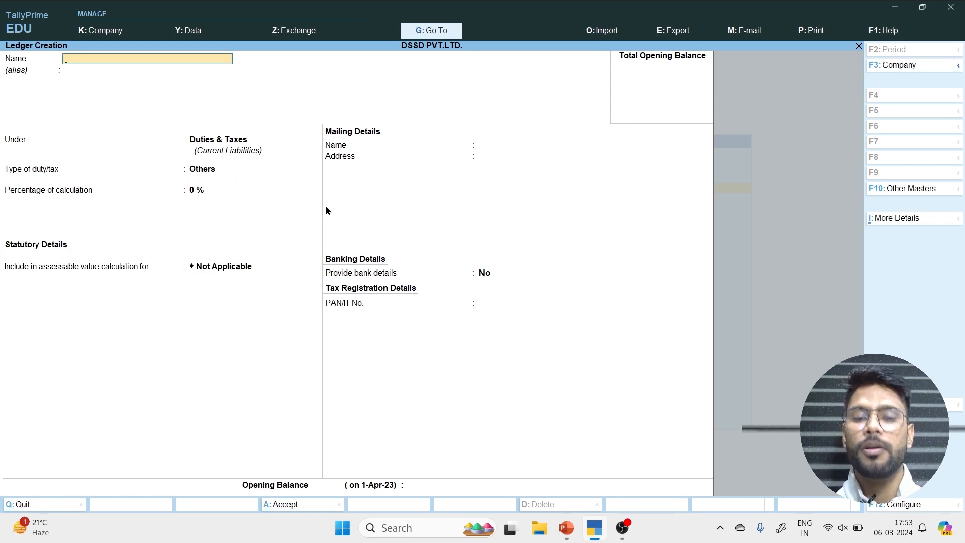
# Start a new ledger named "Input Sgst @6%" and keep it under Duties & Taxes.
pyautogui.write('Input')
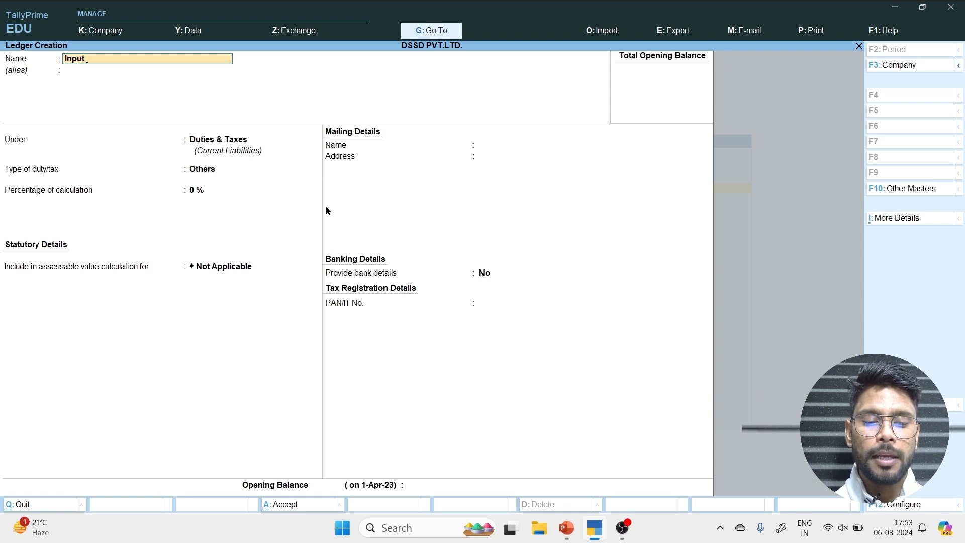
pyautogui.write(' Sgst')
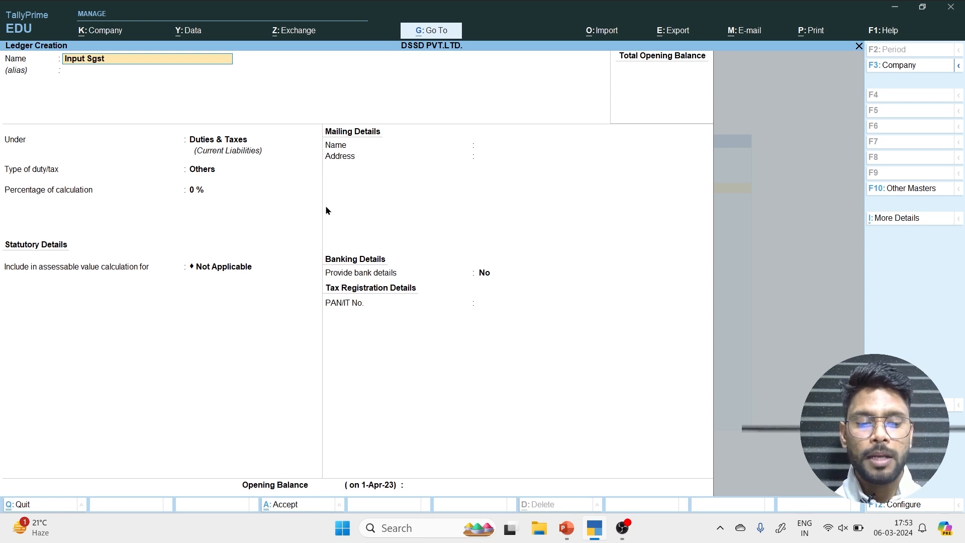
pyautogui.write(' @6%')
pyautogui.press('Return')
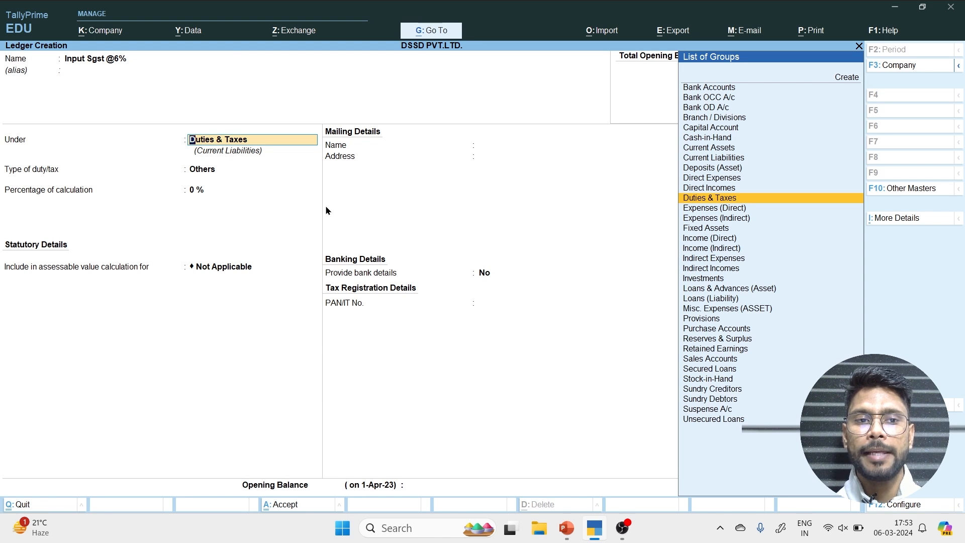
pyautogui.press('Return')
# Set the SGST ledger's type of duty/tax to GST and its tax type to State Tax.
pyautogui.press('Up')
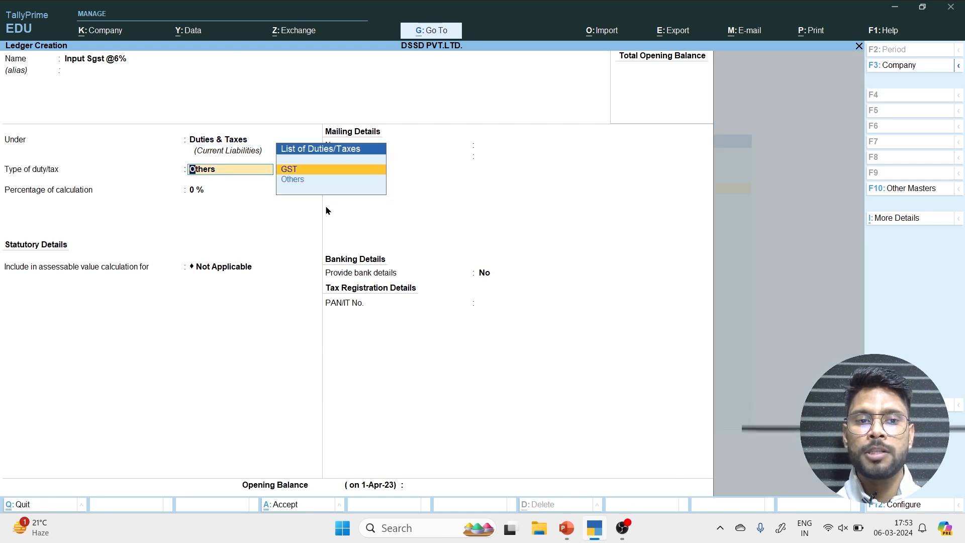
pyautogui.press('Return')
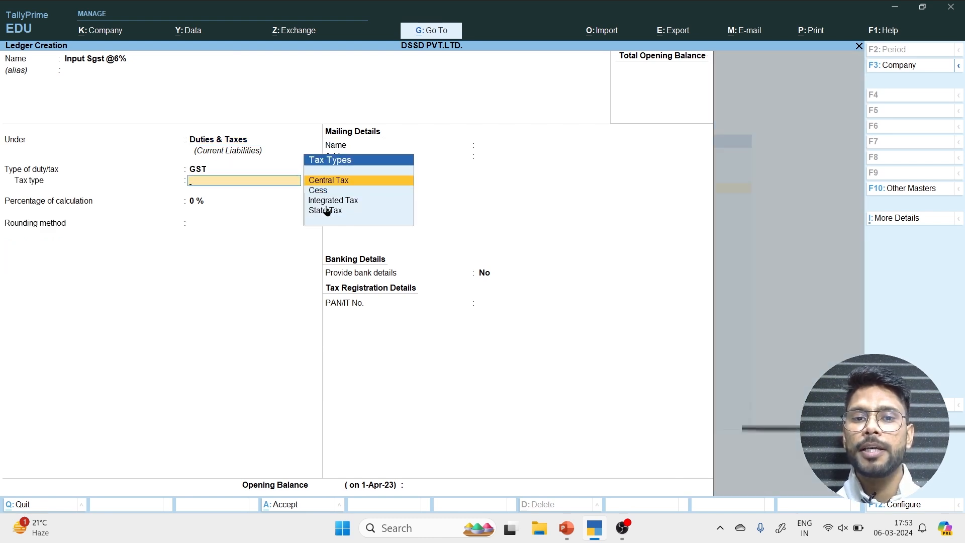
pyautogui.press('Down')
pyautogui.press('Down')
pyautogui.press('Down')
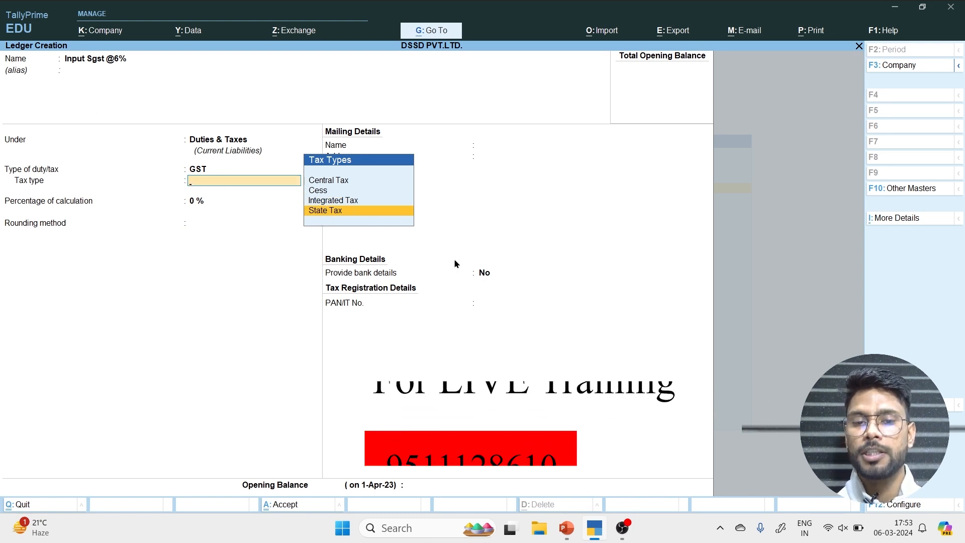
pyautogui.press('Return')
# Leave the percentage at 0%, set the rounding method to Not Applicable, decline bank details, and save the SGST ledger.
pyautogui.press('Return')
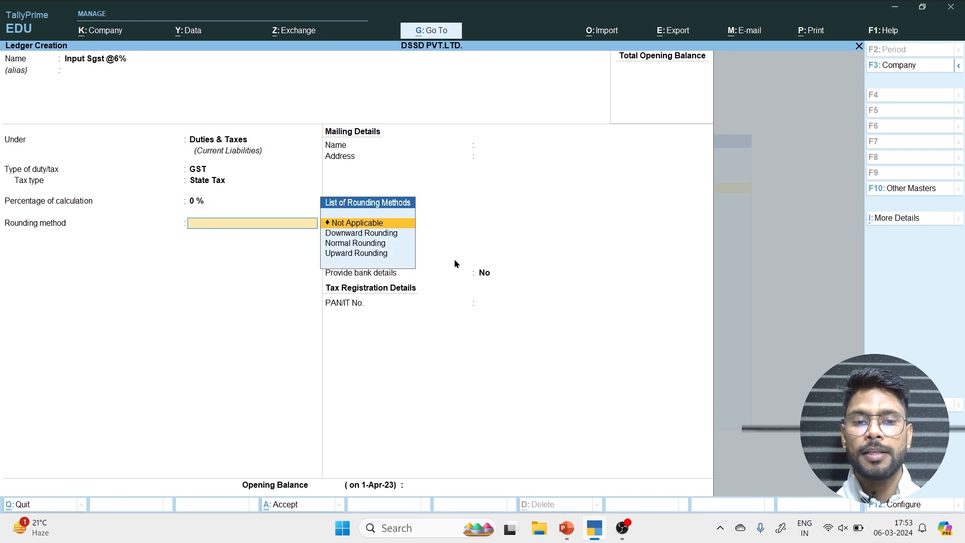
pyautogui.press('Return')
pyautogui.press('Return')
pyautogui.press('Return')
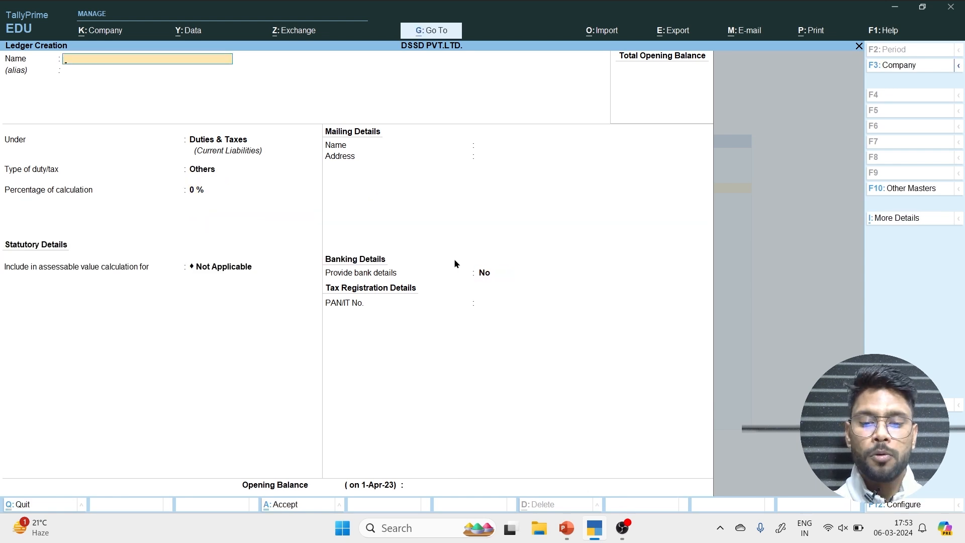
# Start a new ledger named "Input Cgst @ 6%" and keep it under Duties & Taxes.
pyautogui.write('Input')
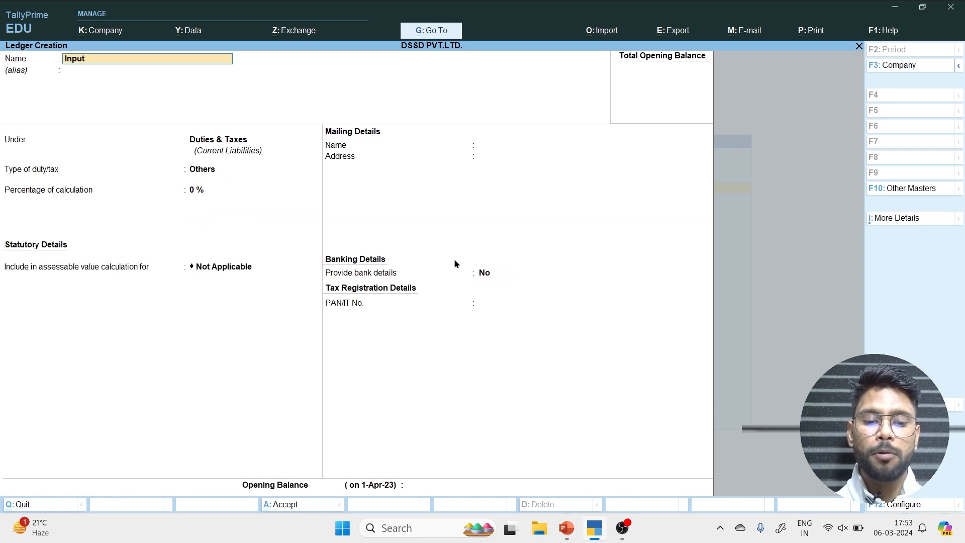
pyautogui.write(' cgst @ 6')
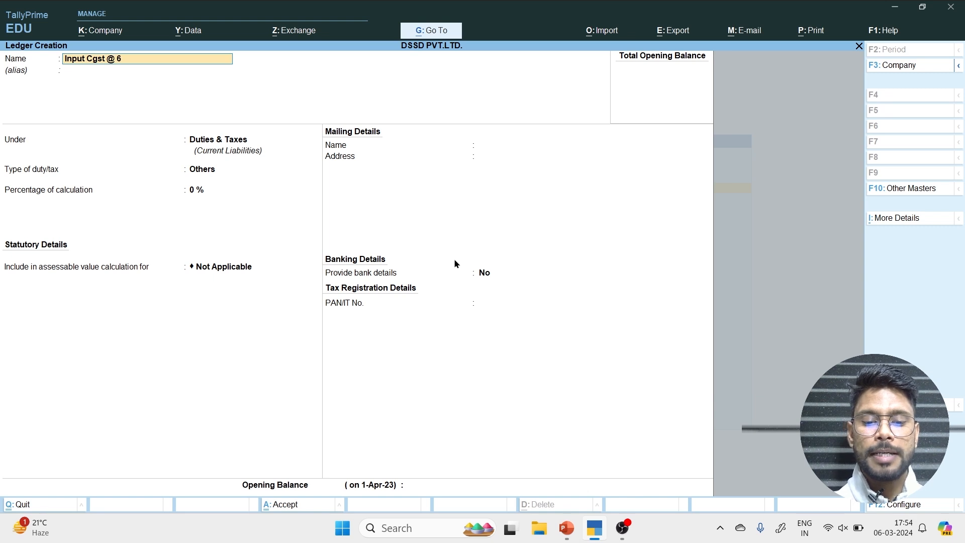
pyautogui.write('%')
pyautogui.press('Return')
pyautogui.press('Return')
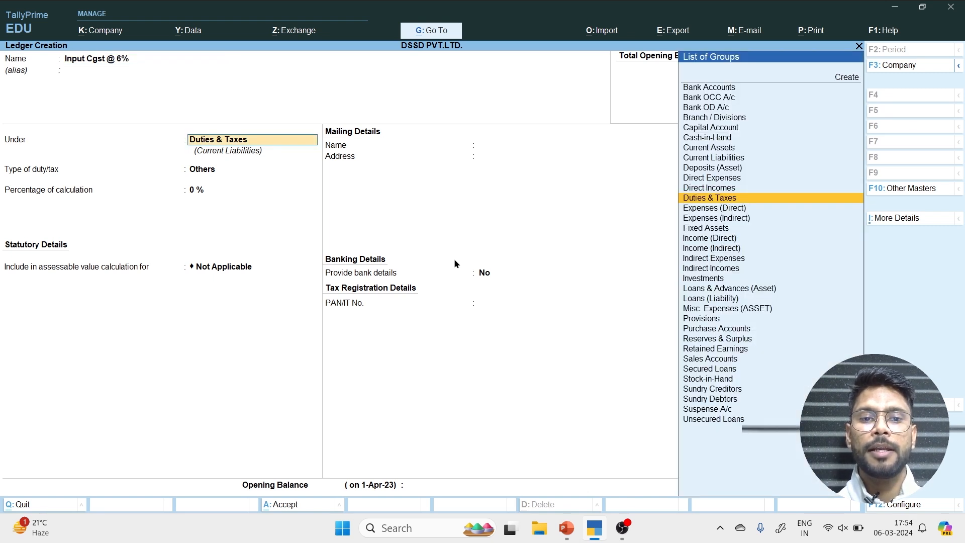
pyautogui.press('Return')
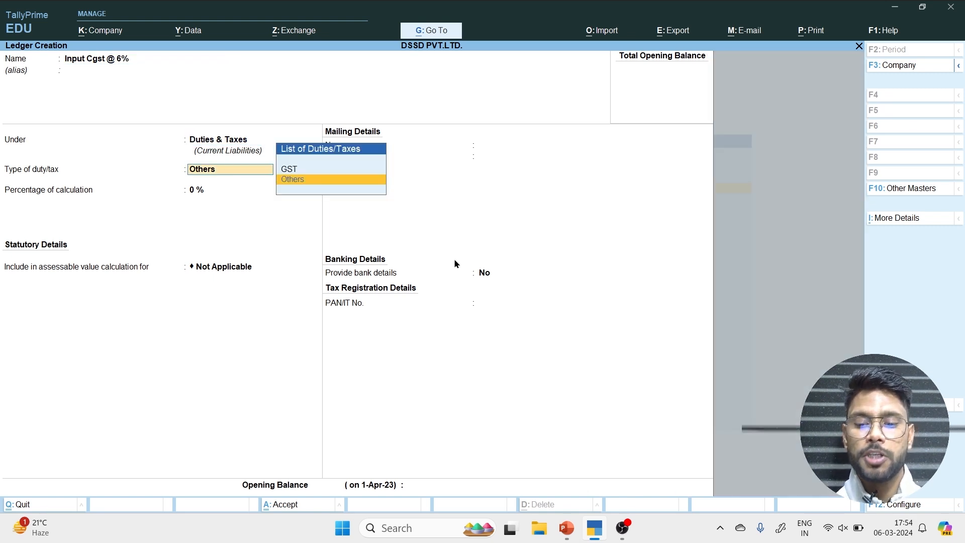
# Set the CGST ledger's type of duty/tax to GST and its tax type to Central Tax.
pyautogui.press('Up')
pyautogui.press('Return')
pyautogui.press('Down')
pyautogui.press('Down')
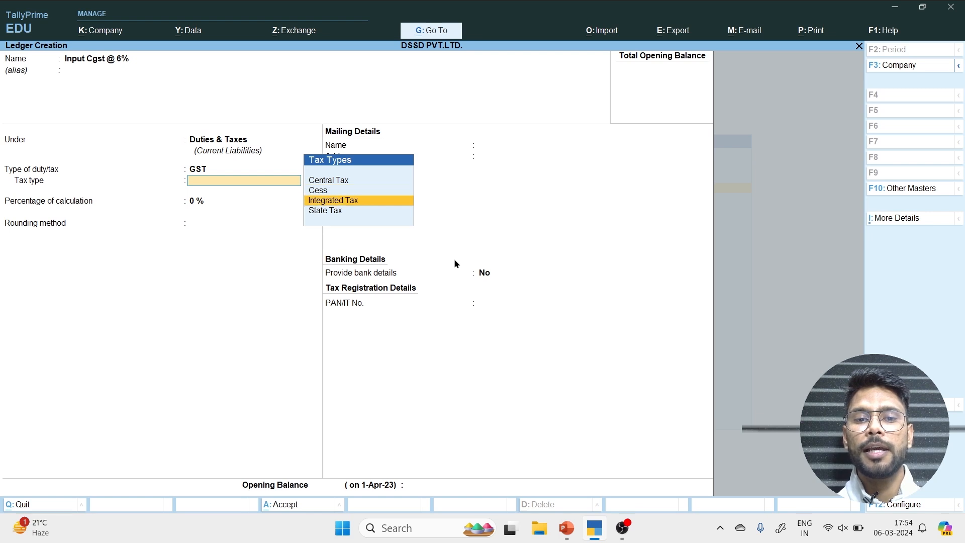
pyautogui.press('Up')
pyautogui.press('Up')
pyautogui.press('Return')
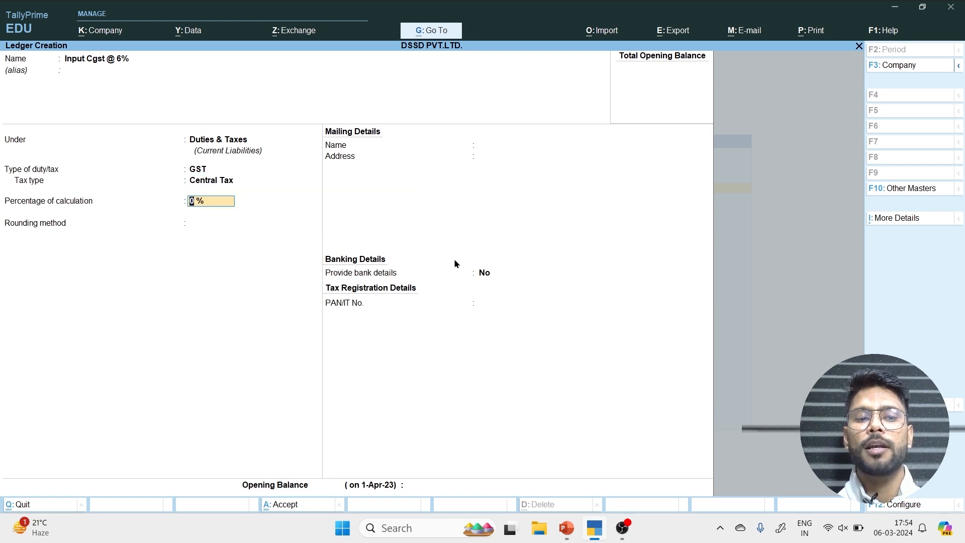
# Leave the percentage at 0%, keep the default rounding and banking options, and save the CGST ledger.
pyautogui.press('Return')
pyautogui.press('Return')
pyautogui.press('Return')
pyautogui.press('y')
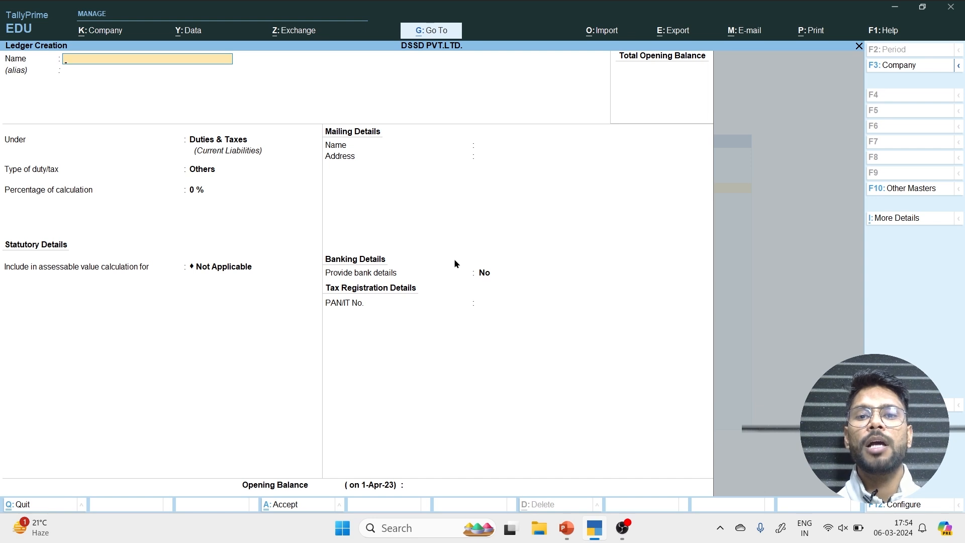
# Start a party ledger with the supplier's full name and place it under Sundry Creditors.
pyautogui.write('D')
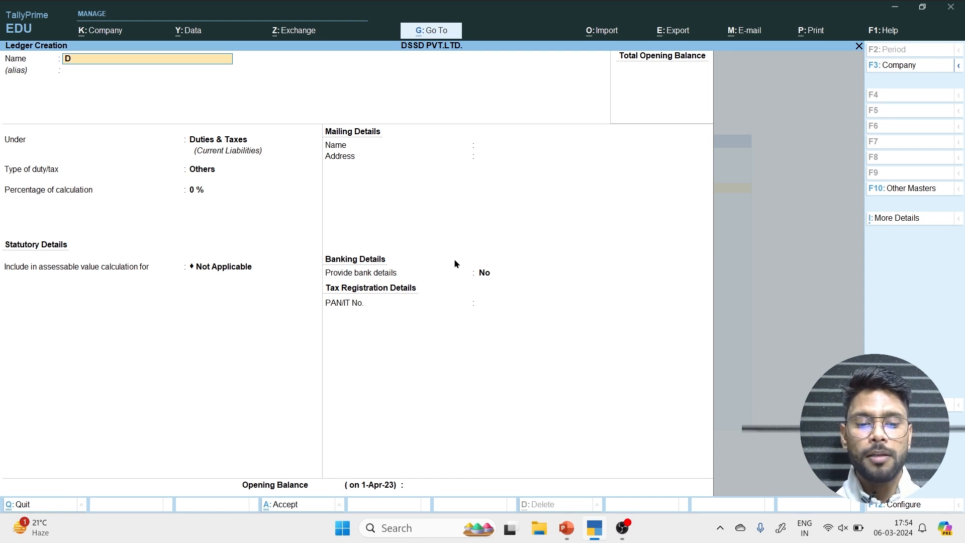
pyautogui.write('eepak Sharma')
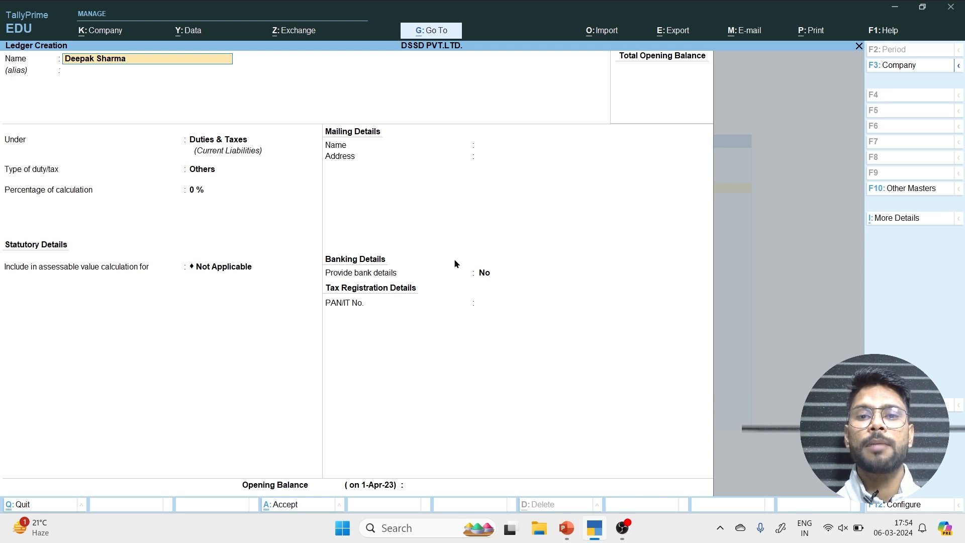
pyautogui.press('Return')
pyautogui.press('Return')
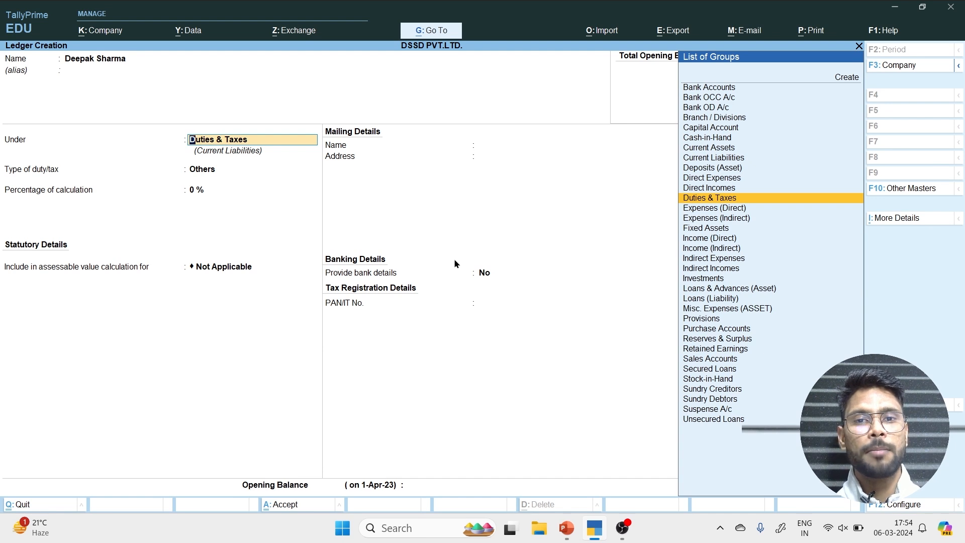
pyautogui.write('Sun')
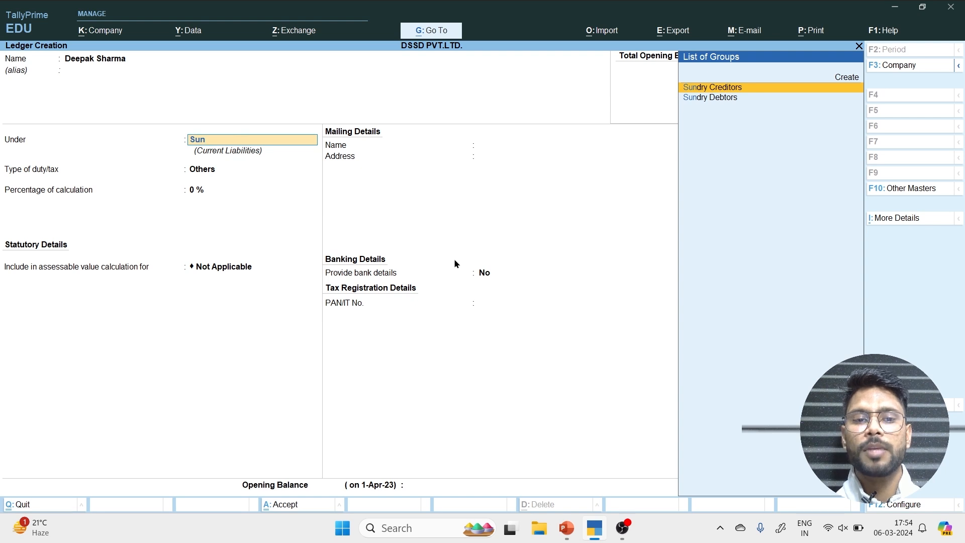
pyautogui.press('Return')
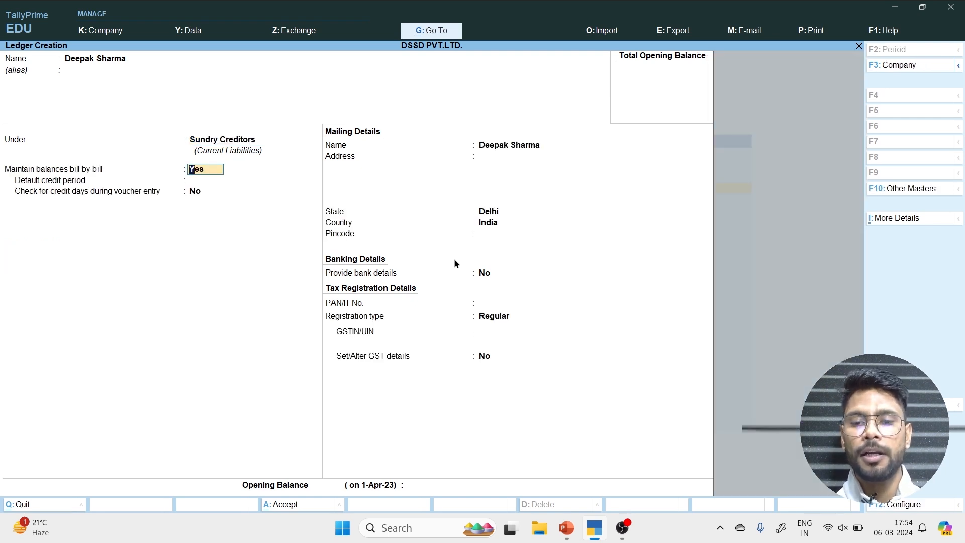
# Keep bill-by-bill balances at Yes and the supplier's mailing state as Delhi, India, and decline bank details.
pyautogui.press('Return')
pyautogui.press('Return')
pyautogui.press('Return')
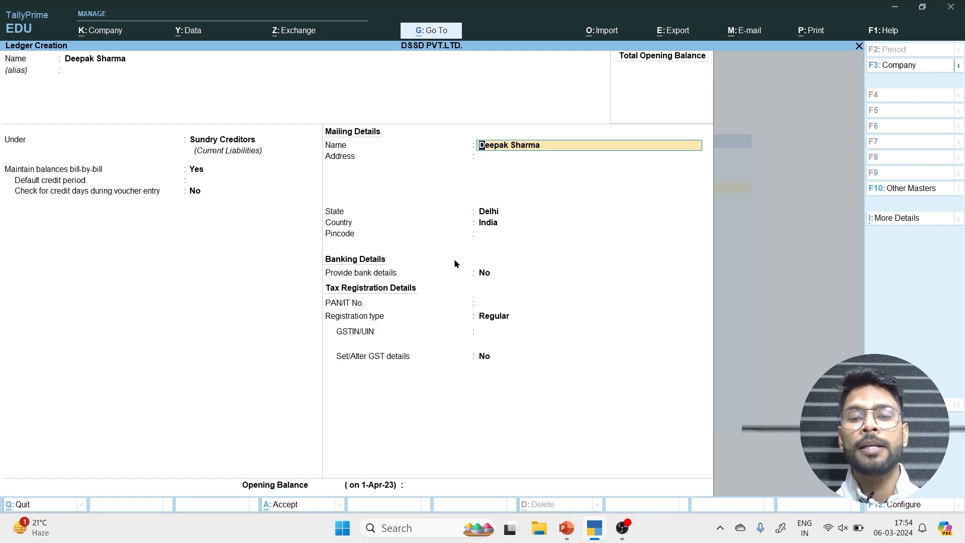
pyautogui.press('Return')
pyautogui.press('Return')
pyautogui.press('Return')
pyautogui.press('Return')
pyautogui.press('Return')
pyautogui.press('Return')
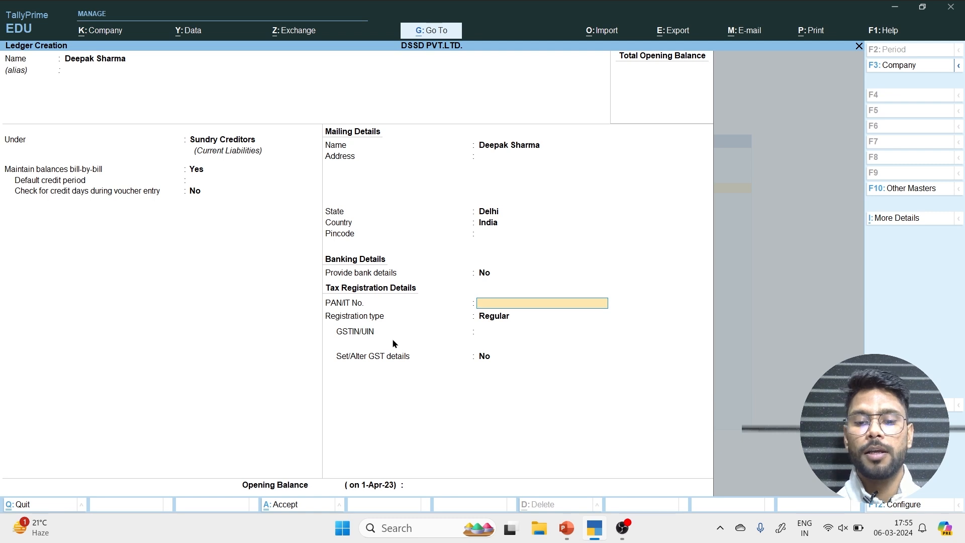
# Leave the PAN empty, enter the supplier's GSTIN with Regular registration, decline altering GST details, and save the party ledger.
pyautogui.write('07')
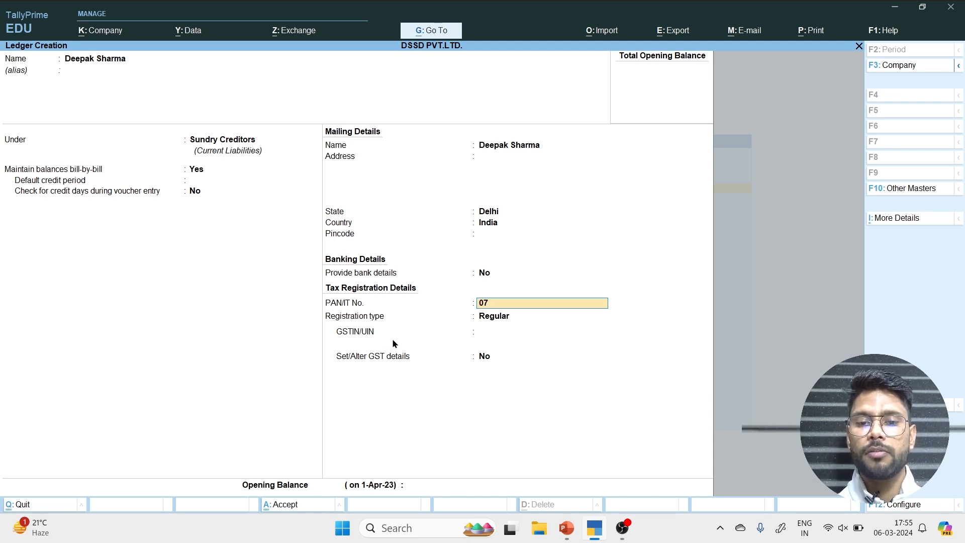
pyautogui.click(393, 340)
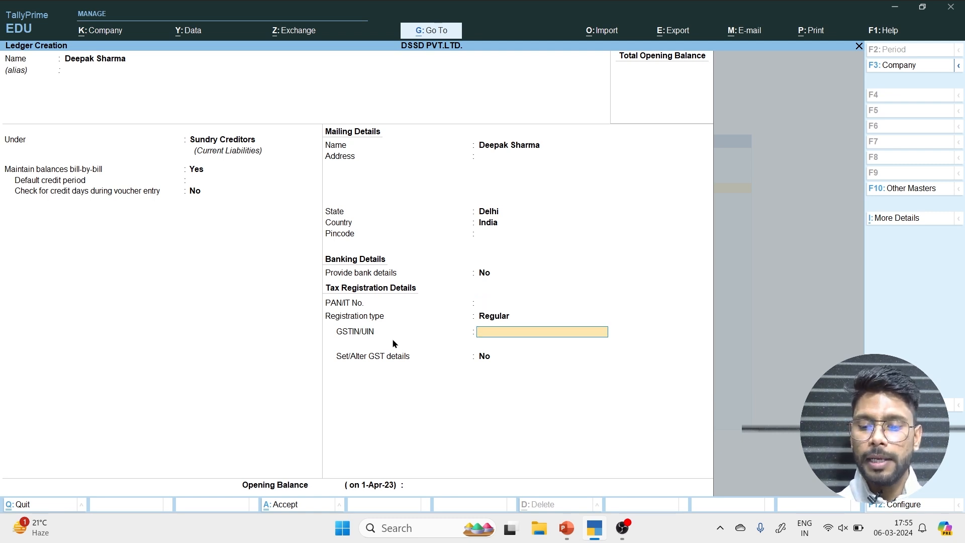
pyautogui.write('07')
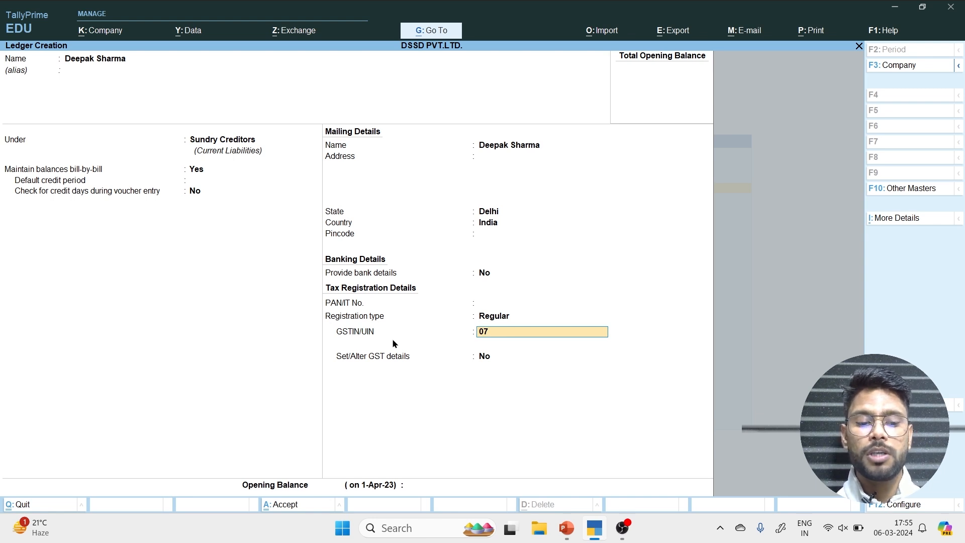
pyautogui.write('ASED')
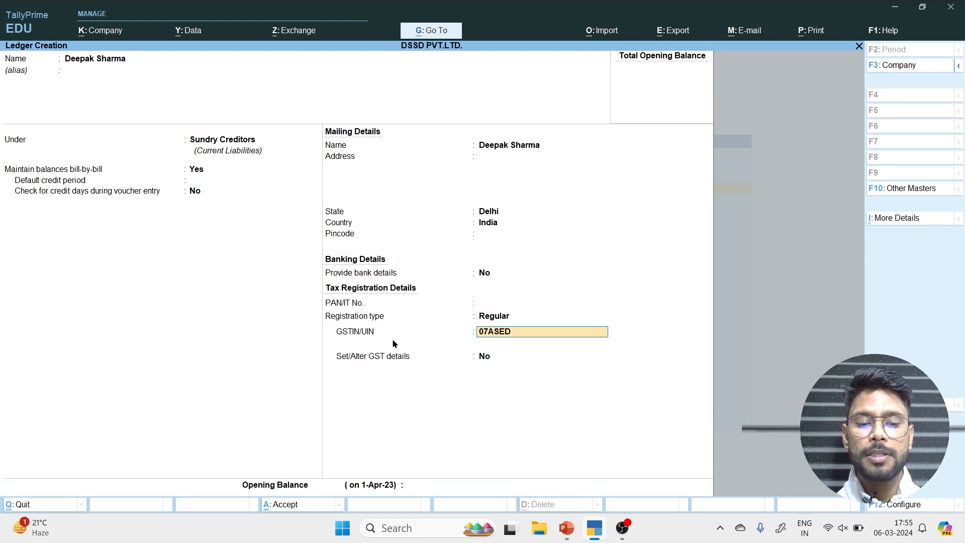
pyautogui.write('R1234Z1W2')
pyautogui.press('Return')
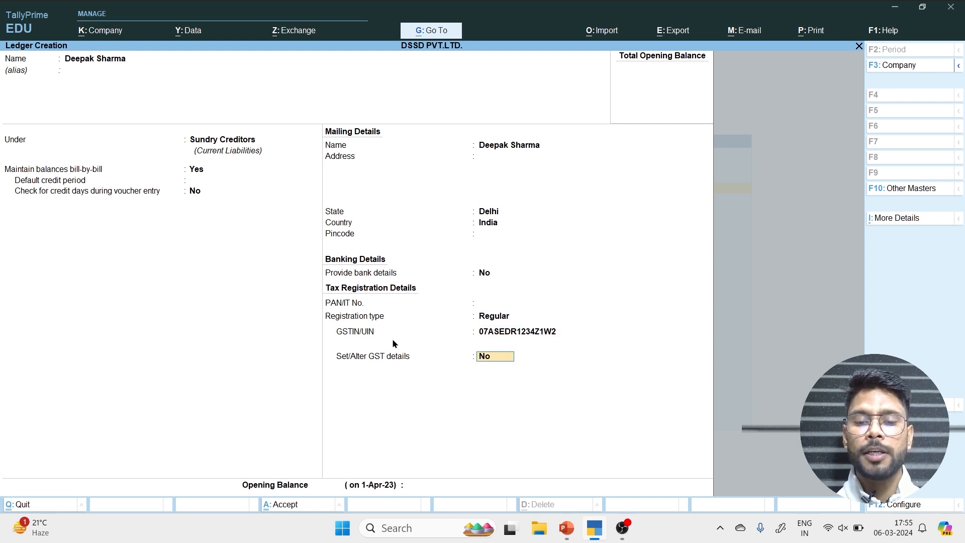
pyautogui.press('Return')
pyautogui.press('Return')
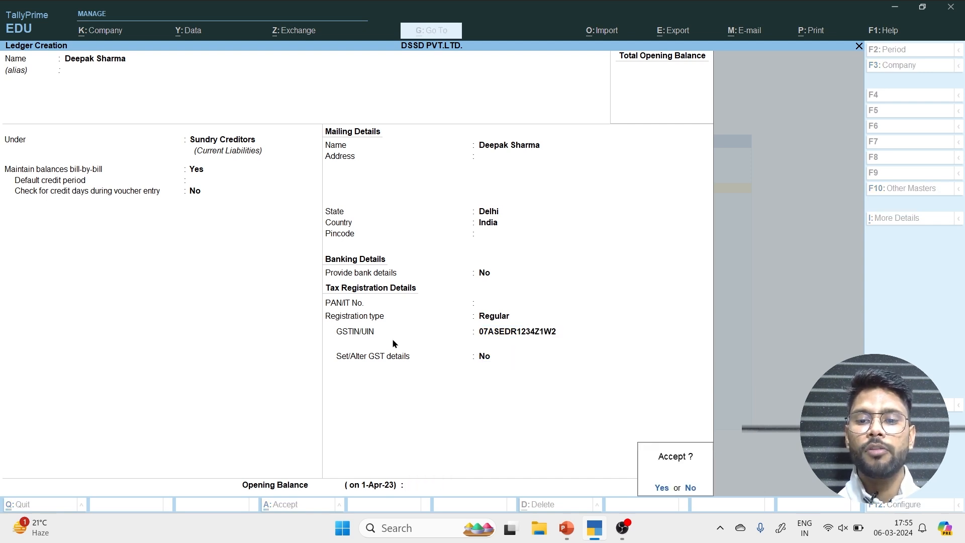
pyautogui.press('Return')
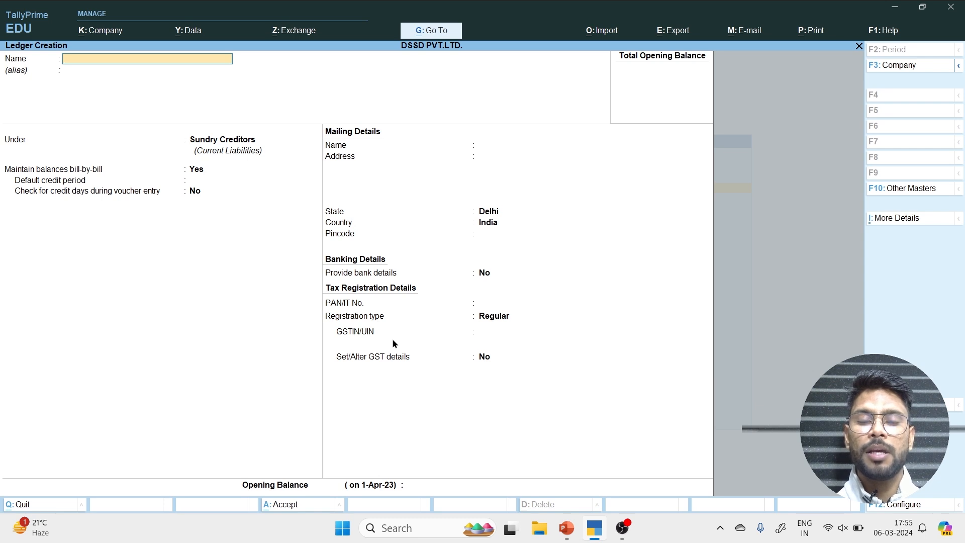
# Leave ledger creation and start creating a stock item from the inventory masters.
pyautogui.press('Escape')
pyautogui.press('Return')
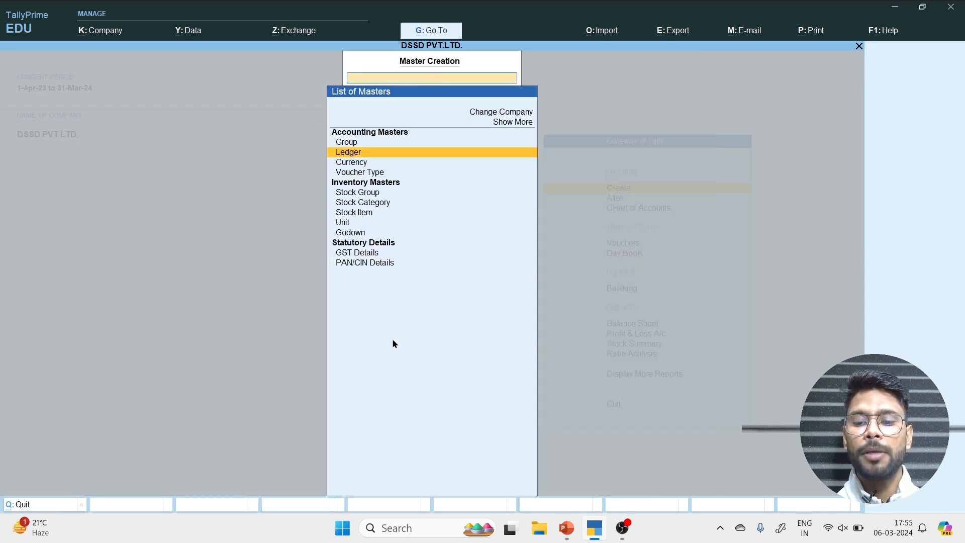
pyautogui.press('Down')
pyautogui.press('Down')
pyautogui.press('Down')
pyautogui.press('Down')
pyautogui.press('Down')
pyautogui.press('Down')
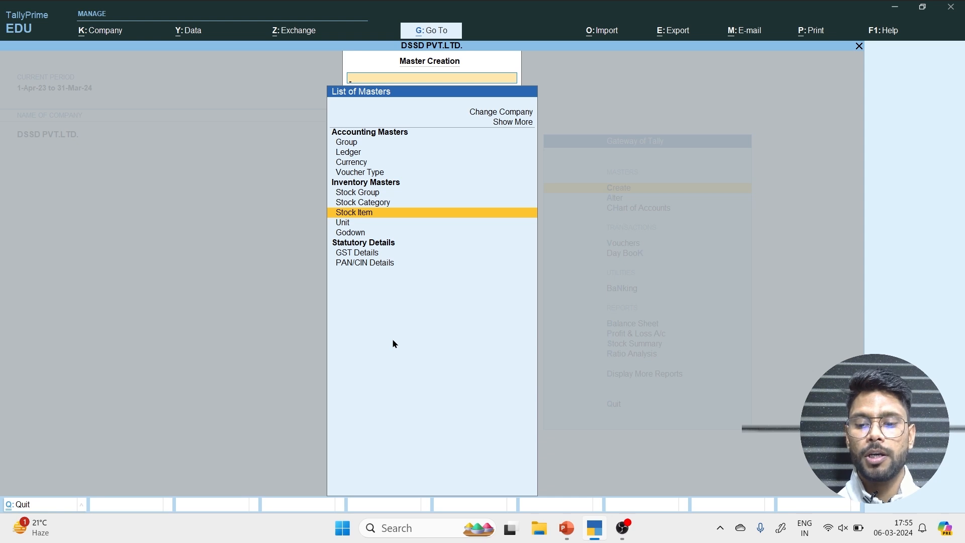
pyautogui.press('Return')
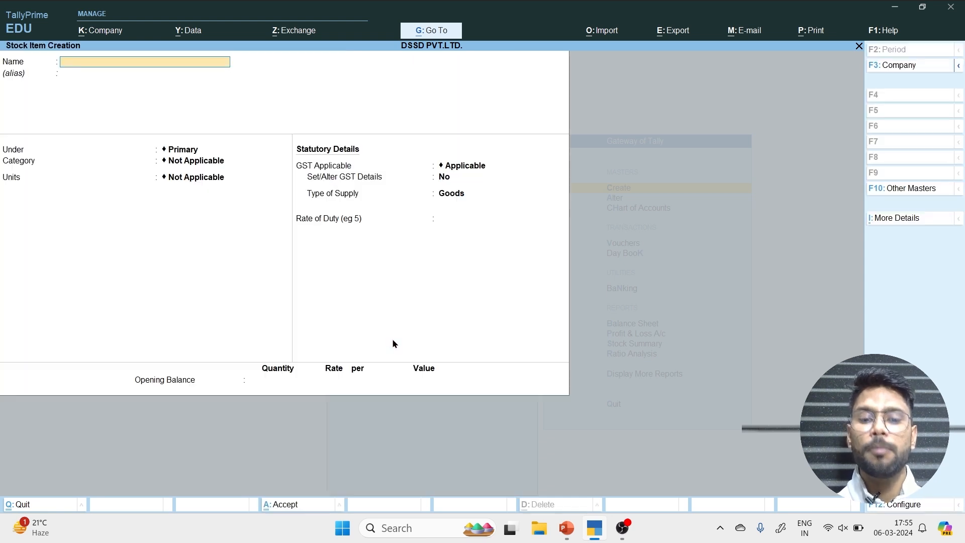
# Check the item list on the purchase invoice slide and name the stock item "Computer", keeping it under Primary with category Not Applicable.
pyautogui.hotkey('alt', 'Tab')
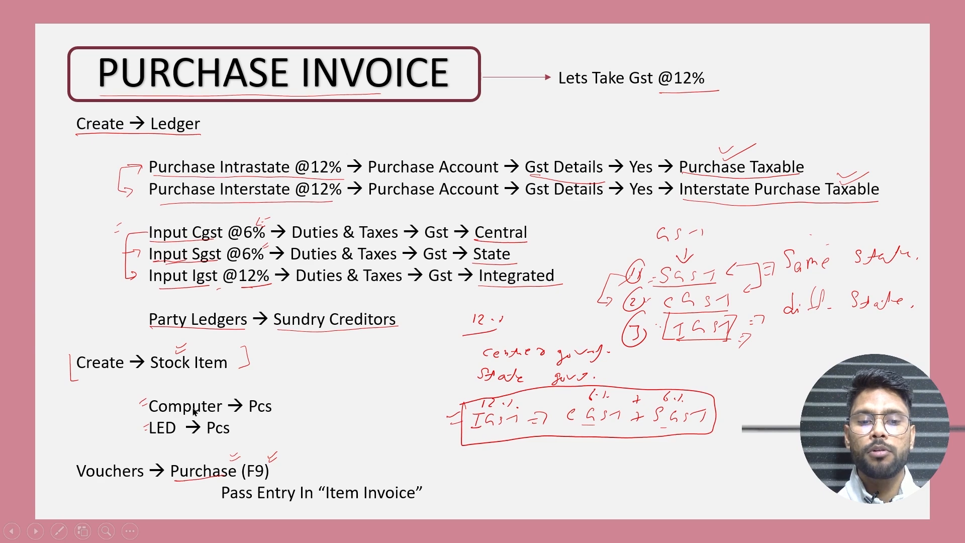
pyautogui.hotkey('alt', 'Tab')
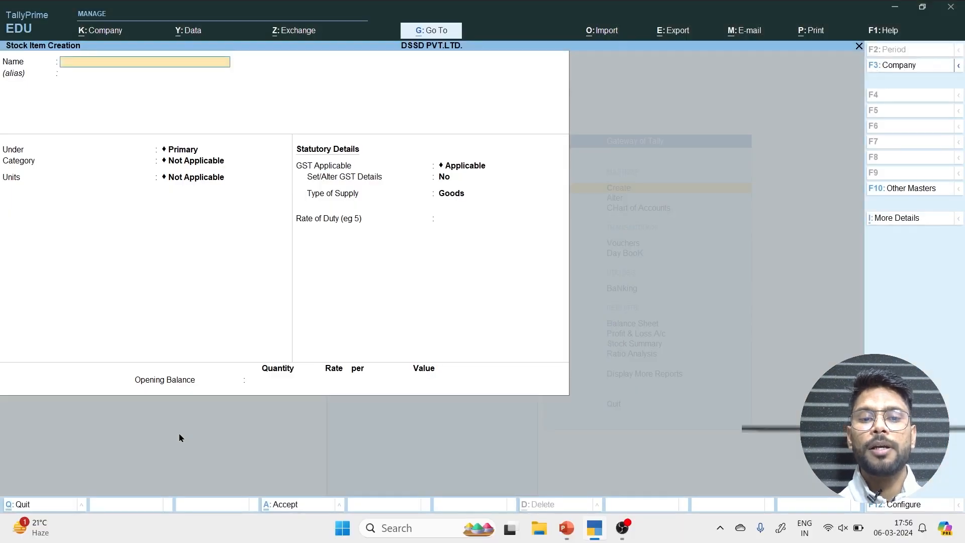
pyautogui.write('Computrr')
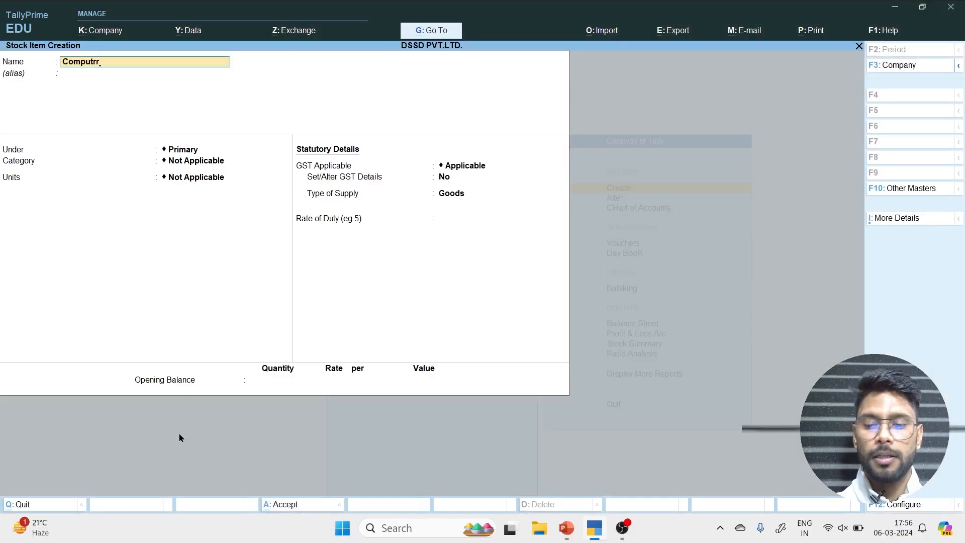
pyautogui.press('BackSpace')
pyautogui.press('BackSpace')
pyautogui.write('er')
pyautogui.press('Return')
pyautogui.press('Return')
pyautogui.press('Return')
pyautogui.press('Return')
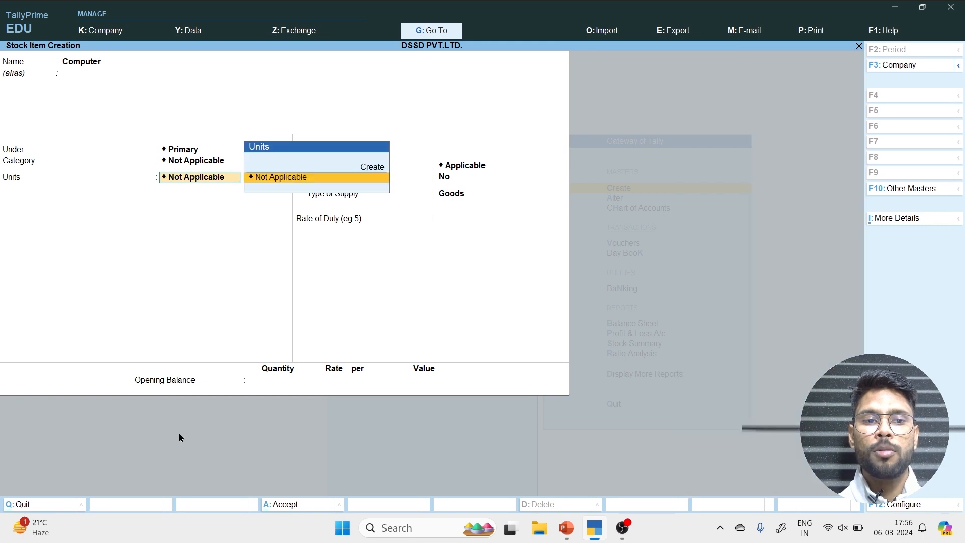
# Create a simple unit "pcs" with UQC PCS-PIECES and 0 decimal places, and assign it to the Computer item.
pyautogui.press('Up')
pyautogui.press('Return')
pyautogui.write('pcs')
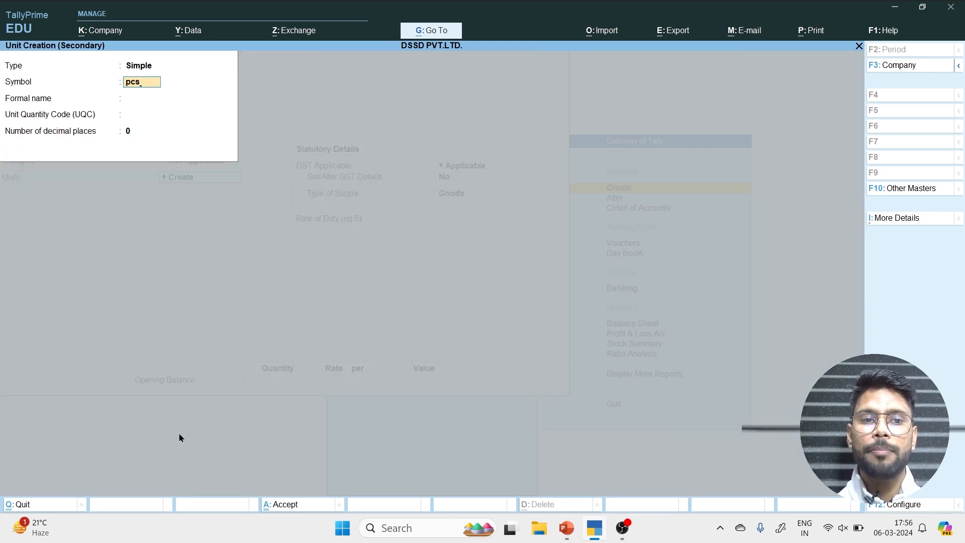
pyautogui.press('Return')
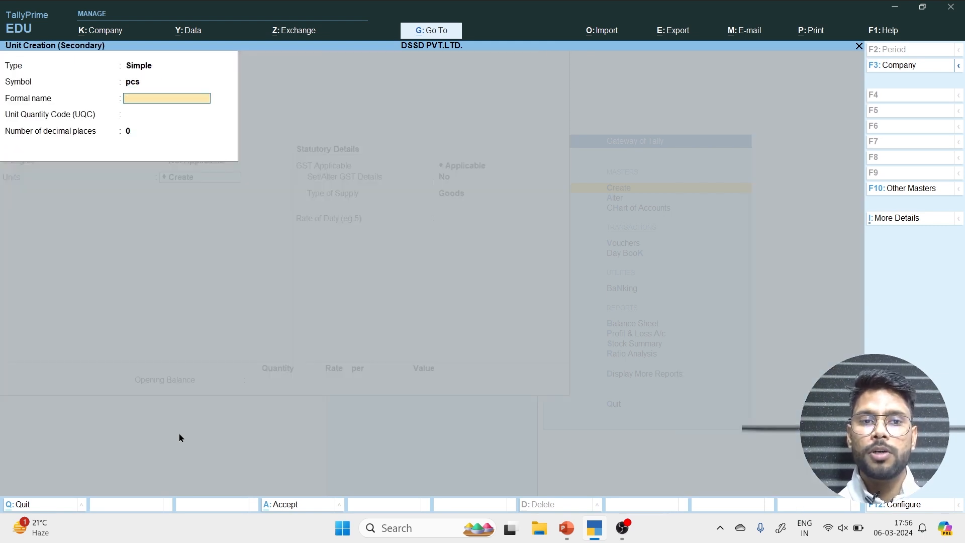
pyautogui.press('Return')
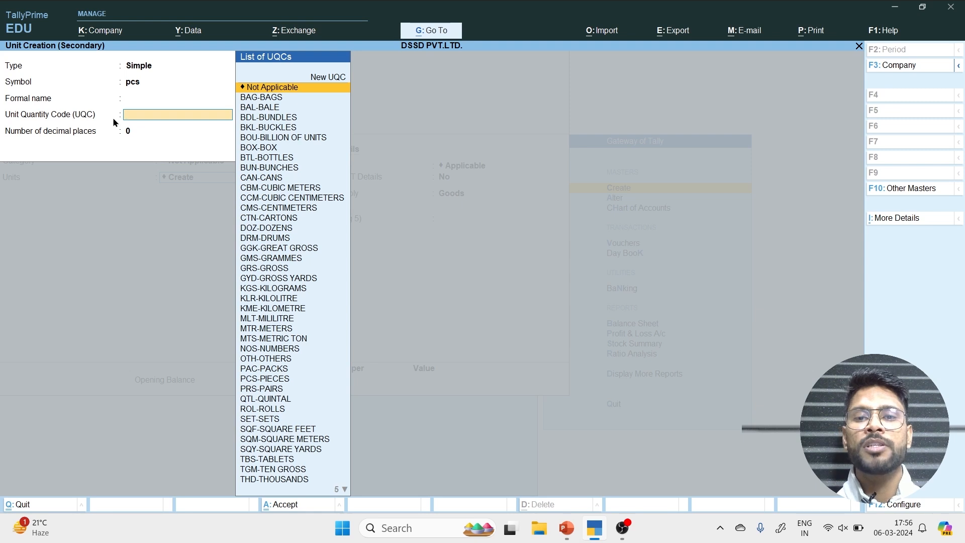
pyautogui.write('pcs')
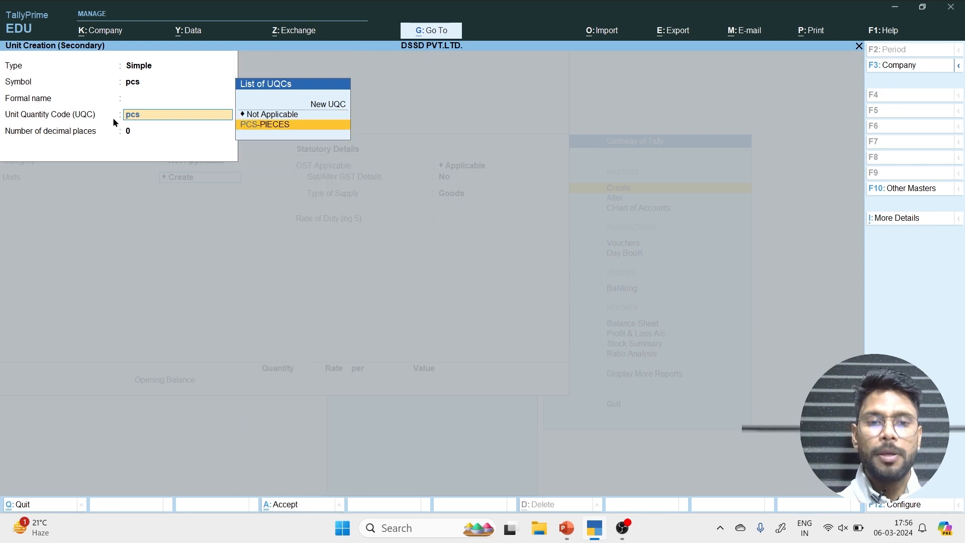
pyautogui.press('Return')
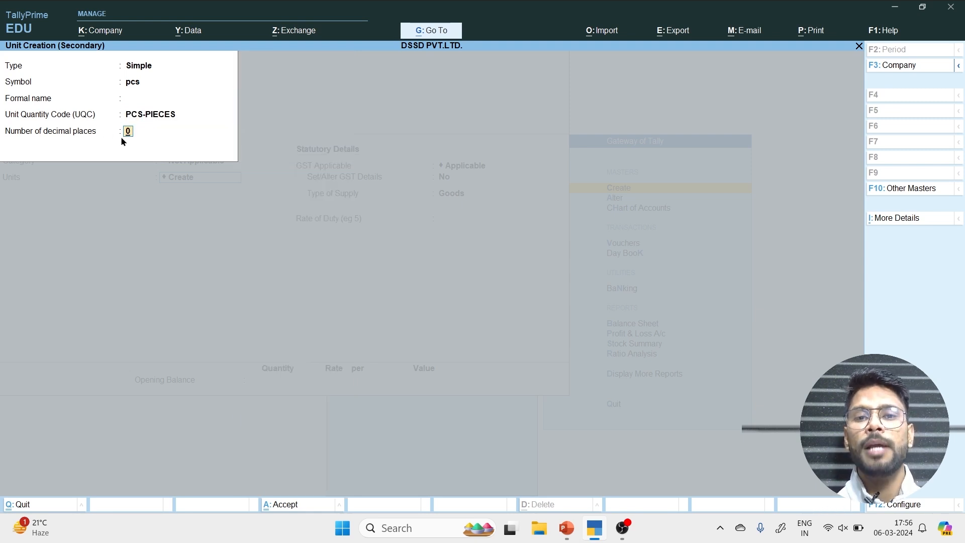
pyautogui.press('Return')
pyautogui.press('Return')
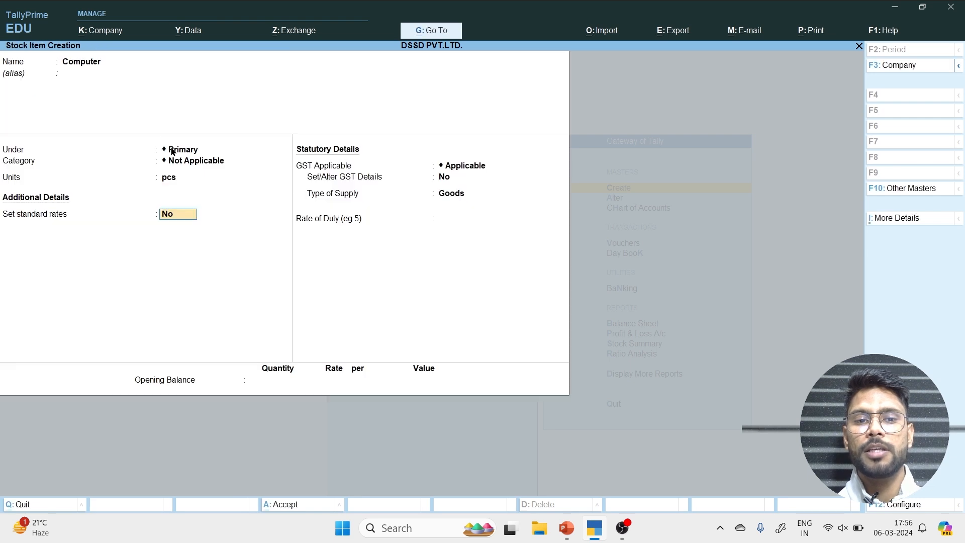
# Leave standard rates off for the Computer item, keep GST Applicable, and choose to set its GST details.
pyautogui.press('Return')
pyautogui.press('Return')
pyautogui.press('Return')
pyautogui.press('Return')
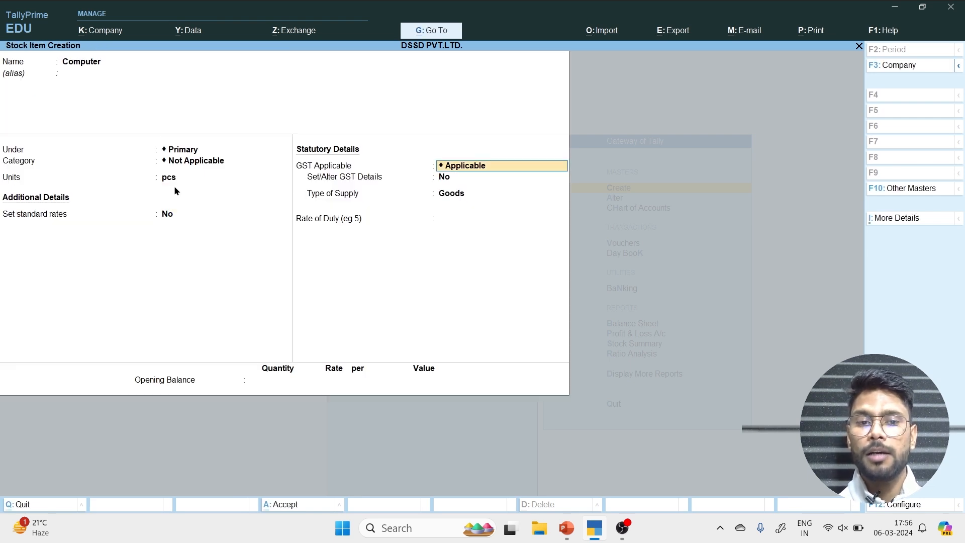
pyautogui.press('BackSpace')
pyautogui.press('BackSpace')
pyautogui.press('BackSpace')
pyautogui.press('BackSpace')
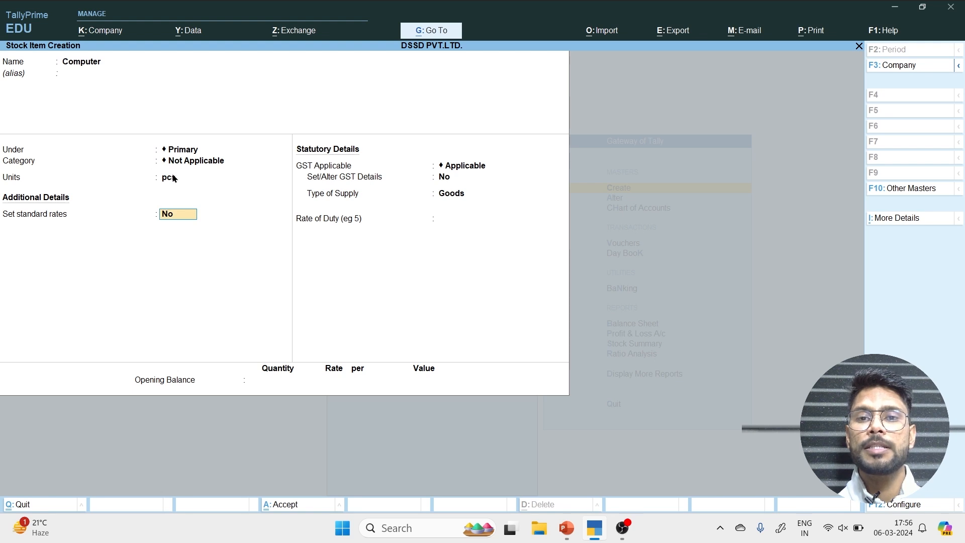
pyautogui.press('Return')
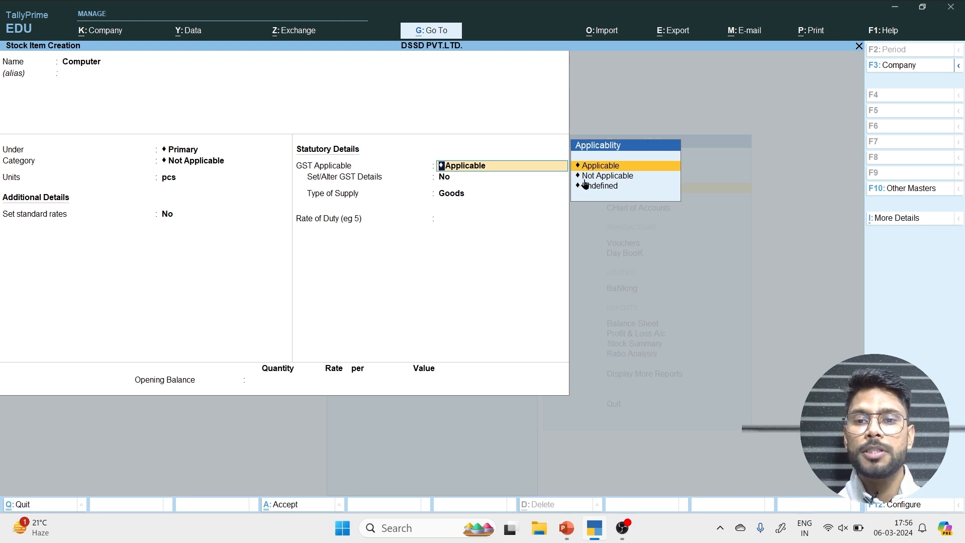
pyautogui.press('Return')
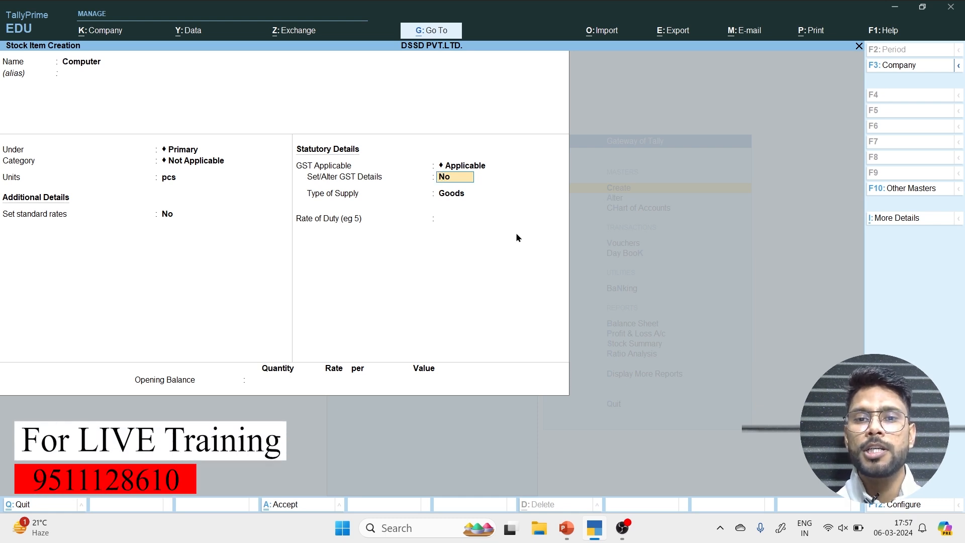
pyautogui.write('yes')
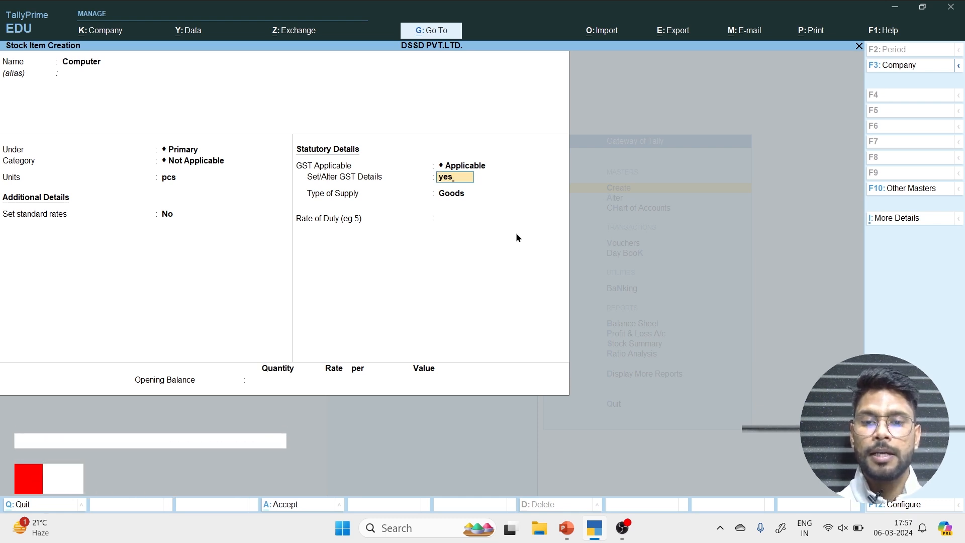
pyautogui.press('Return')
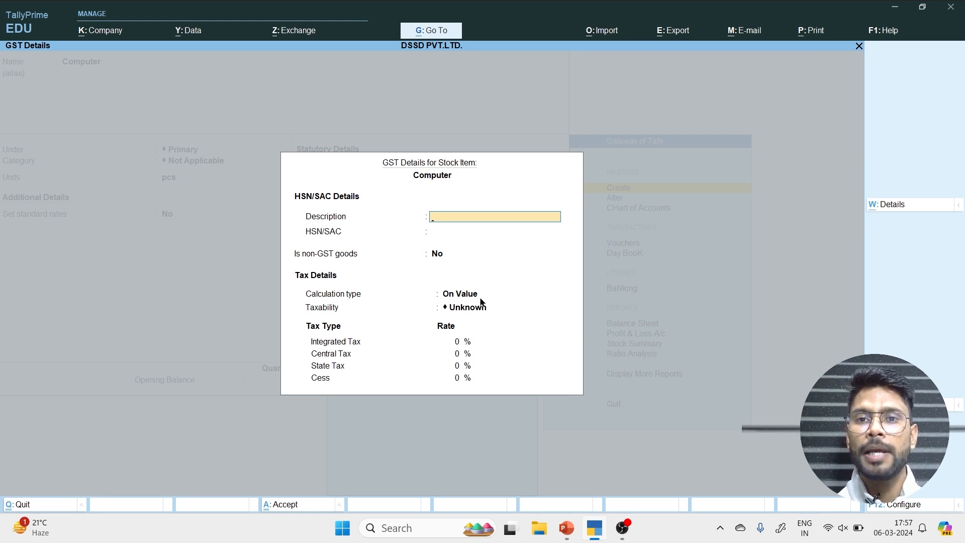
# Leave the Computer item's description and HSN/SAC blank, keep non-GST goods at No, and set it as Taxable, calculated On Value.
pyautogui.press('Return')
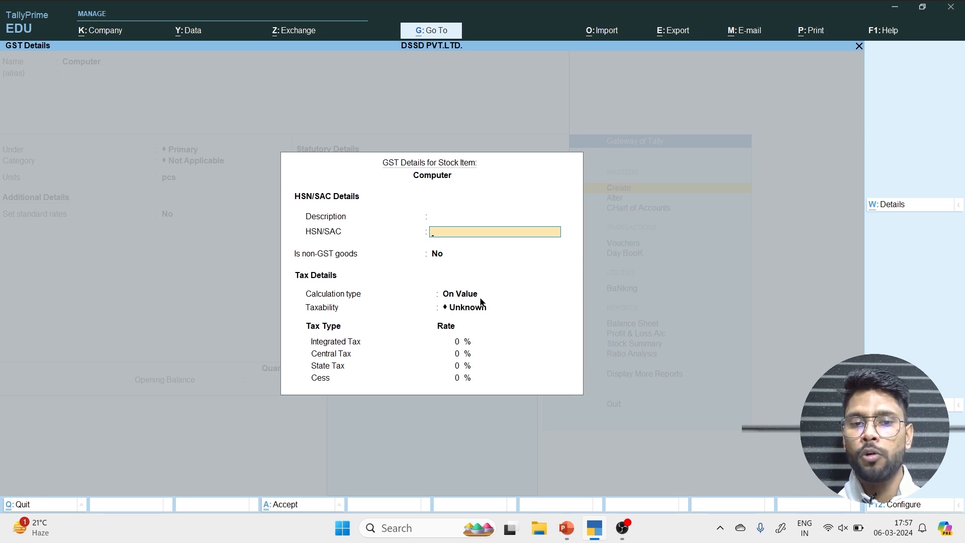
pyautogui.press('Return')
pyautogui.press('Return')
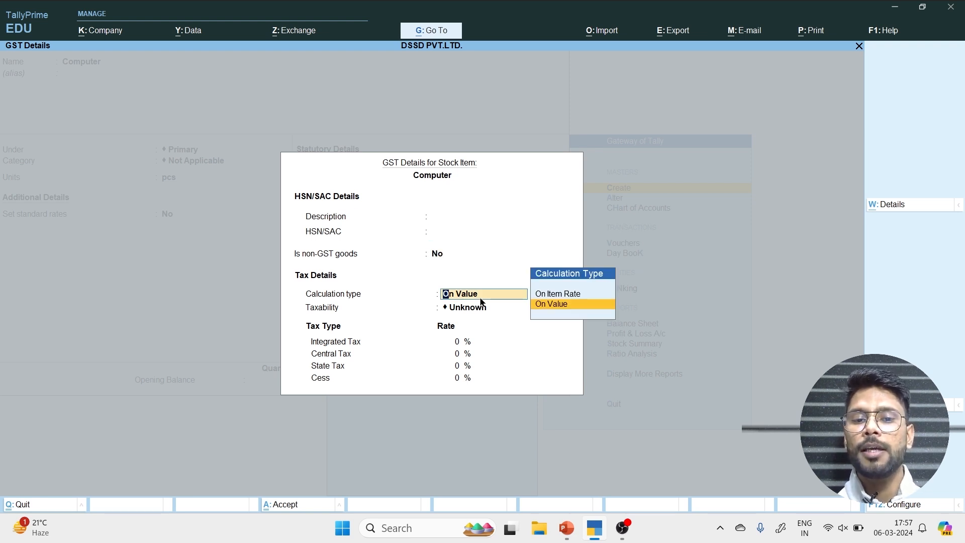
pyautogui.click(572, 305)
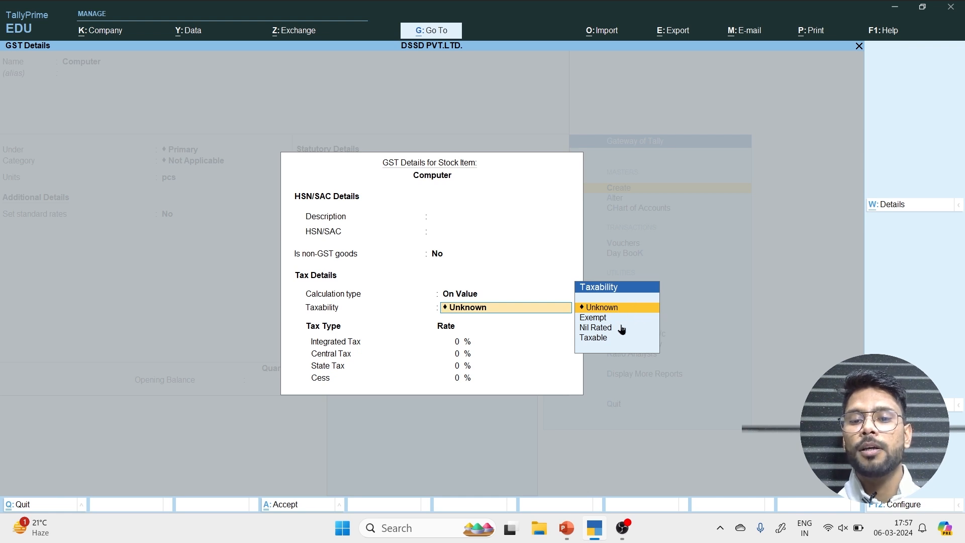
pyautogui.press('Down')
pyautogui.press('Down')
pyautogui.press('Down')
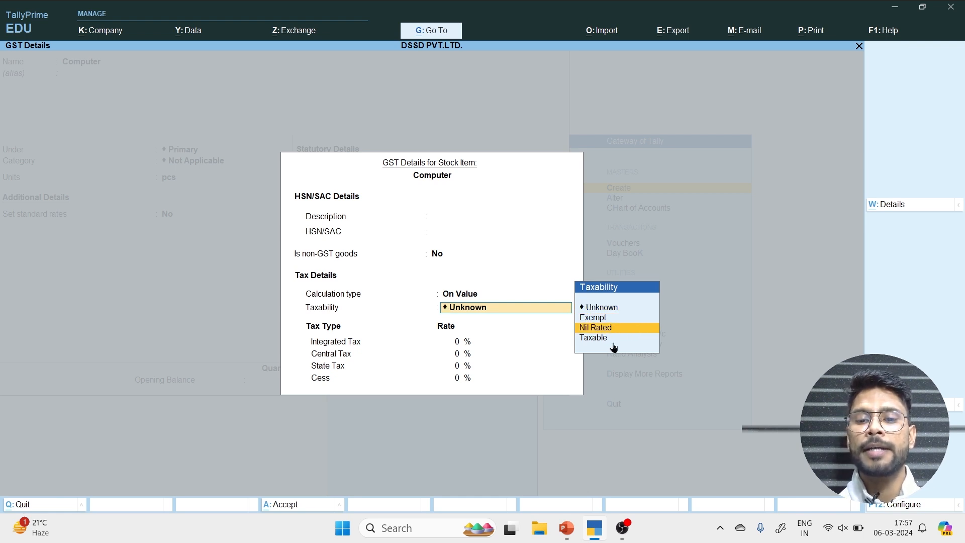
pyautogui.press('Return')
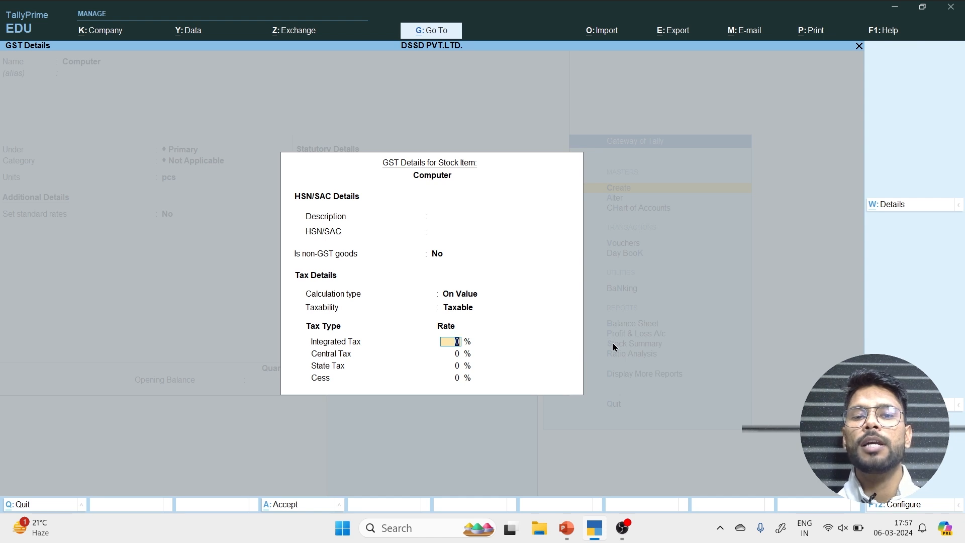
# Set the Computer item's integrated tax rate to 12% and accept the resulting central and state tax rates.
pyautogui.write('12')
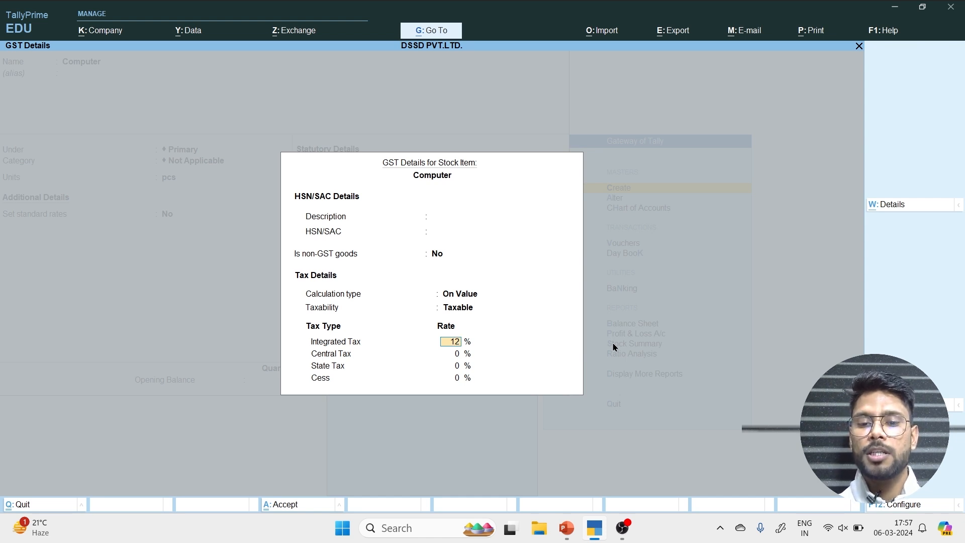
pyautogui.press('Return')
pyautogui.press('Return')
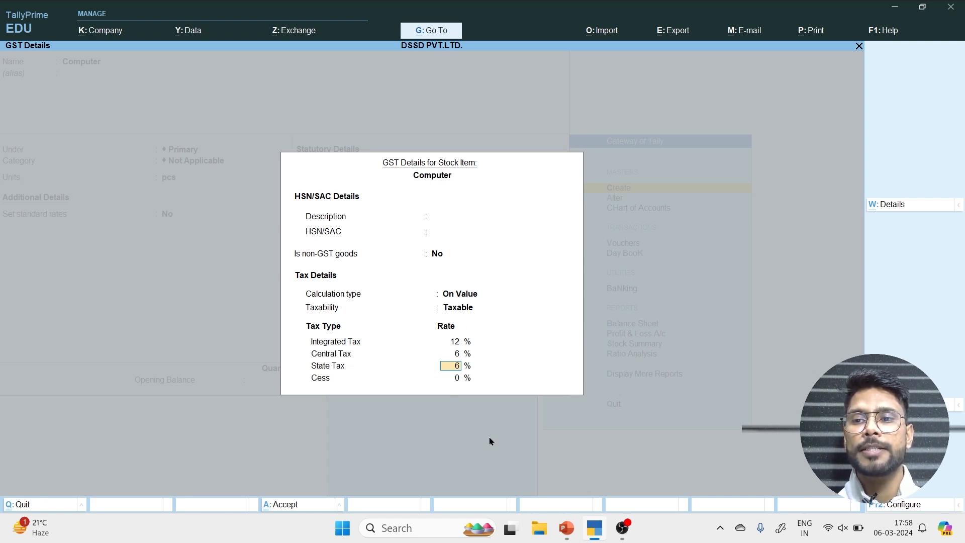
pyautogui.press('Return')
pyautogui.press('Return')
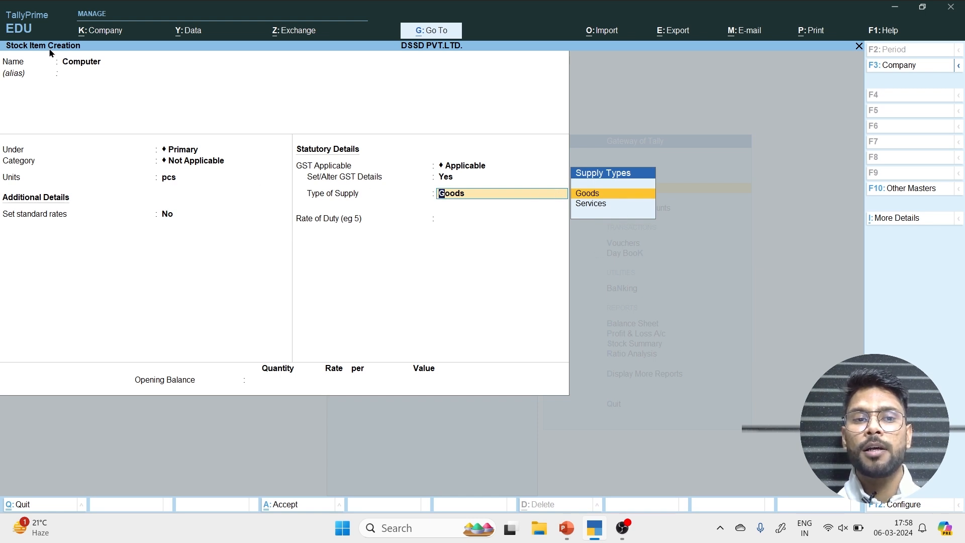
# Keep the Computer item's type of supply as Goods with no rate of duty, and save the item.
pyautogui.click(606, 195)
pyautogui.press('Return')
pyautogui.press('Return')
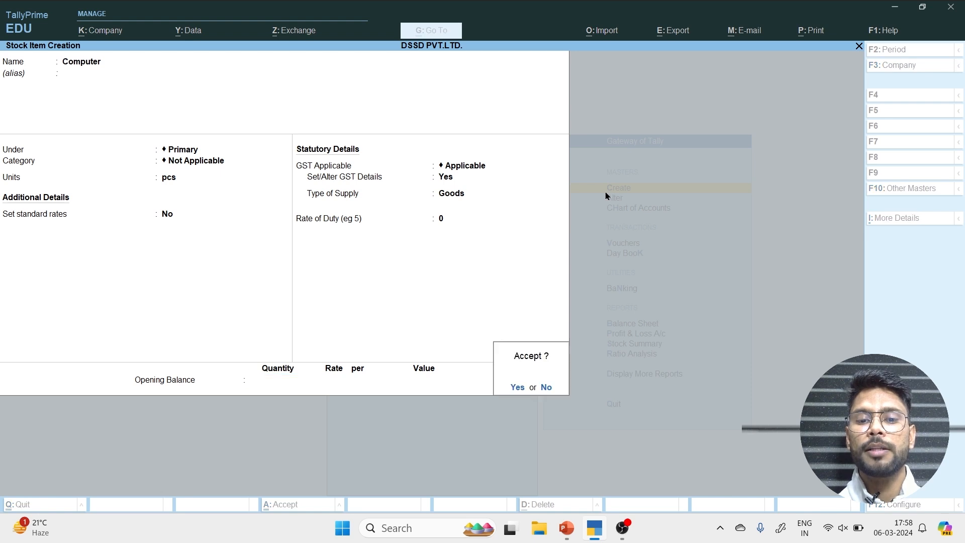
pyautogui.press('Return')
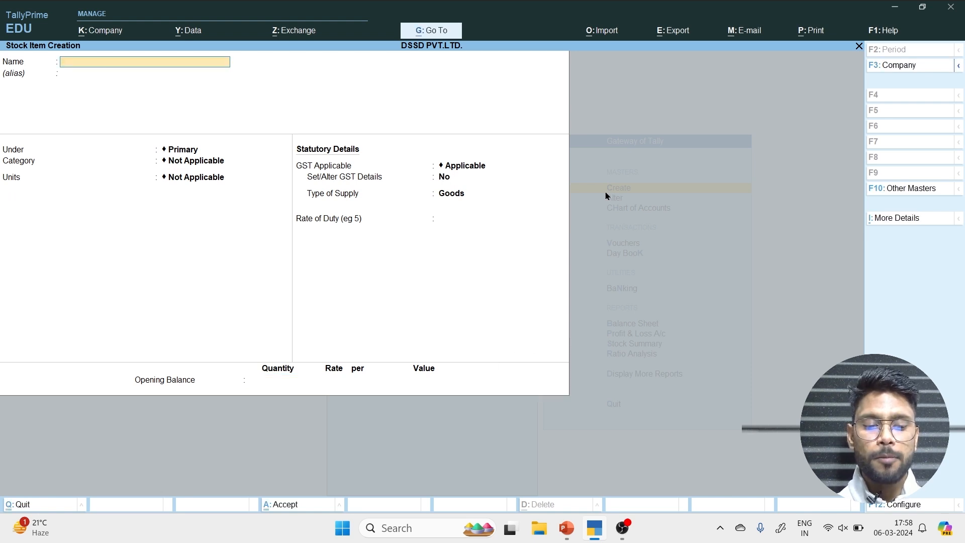
# Name a new stock item "LED" under Primary, with category Not Applicable and pcs as its unit.
pyautogui.write('LED')
pyautogui.press('Return')
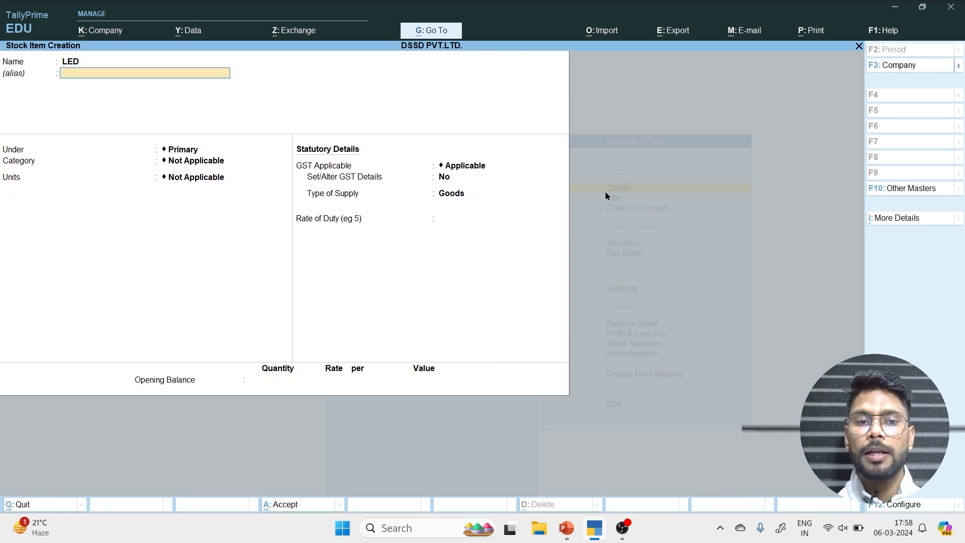
pyautogui.press('Return')
pyautogui.press('Return')
pyautogui.press('Return')
pyautogui.press('Down')
pyautogui.press('Return')
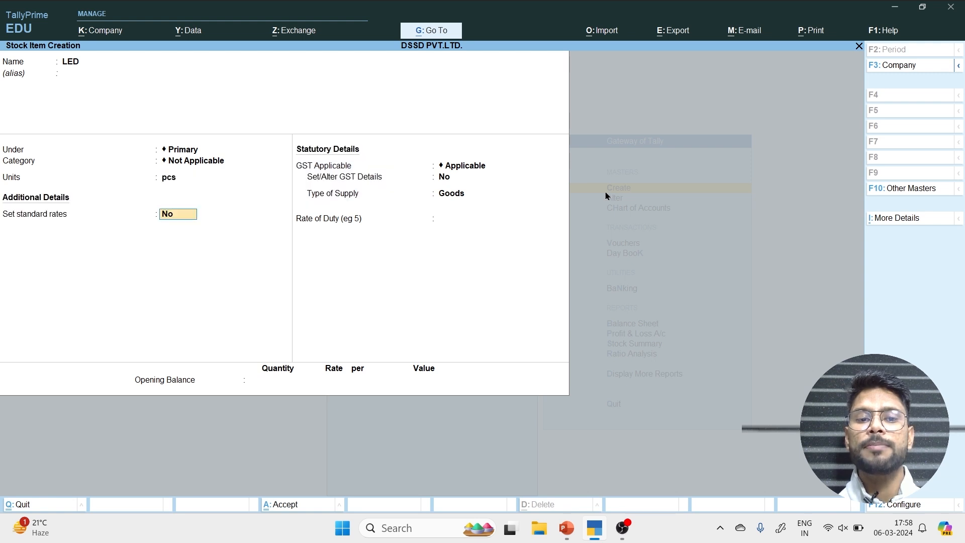
# Leave standard rates off for the LED item, keep GST Applicable, and choose to set its GST details.
pyautogui.press('Return')
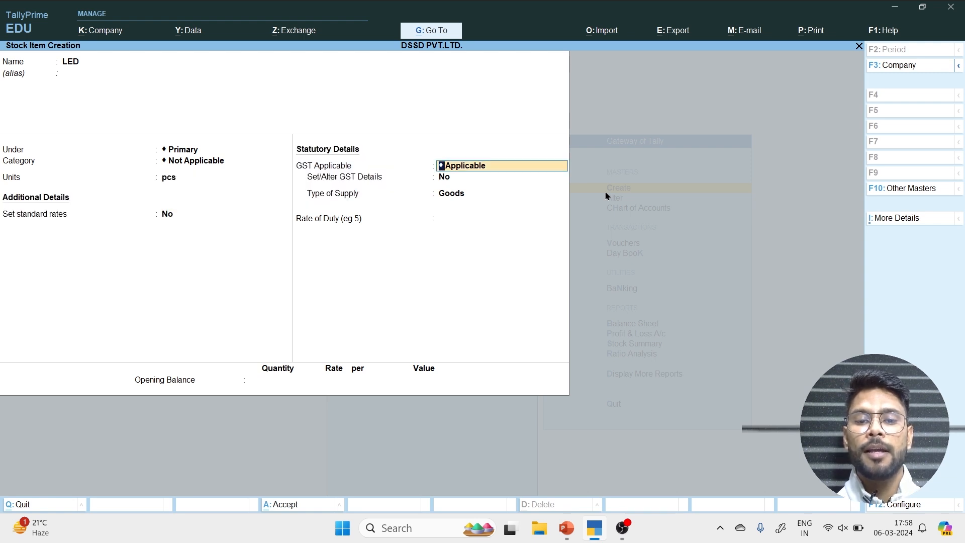
pyautogui.press('Return')
pyautogui.write('y')
pyautogui.press('Return')
# Leave the LED item's description and HSN/SAC blank, keep non-GST goods at No, and set it as Taxable, calculated On Value.
pyautogui.press('Return')
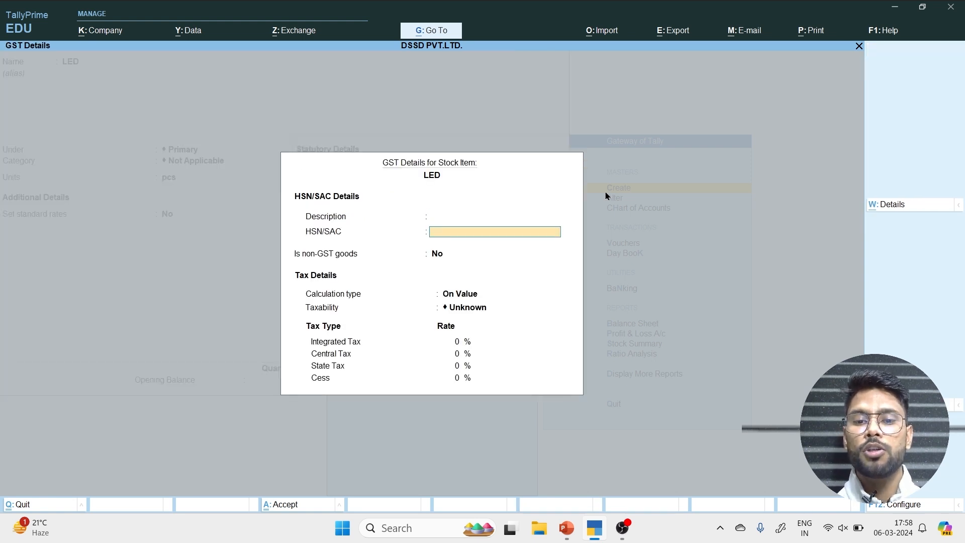
pyautogui.press('Return')
pyautogui.press('Return')
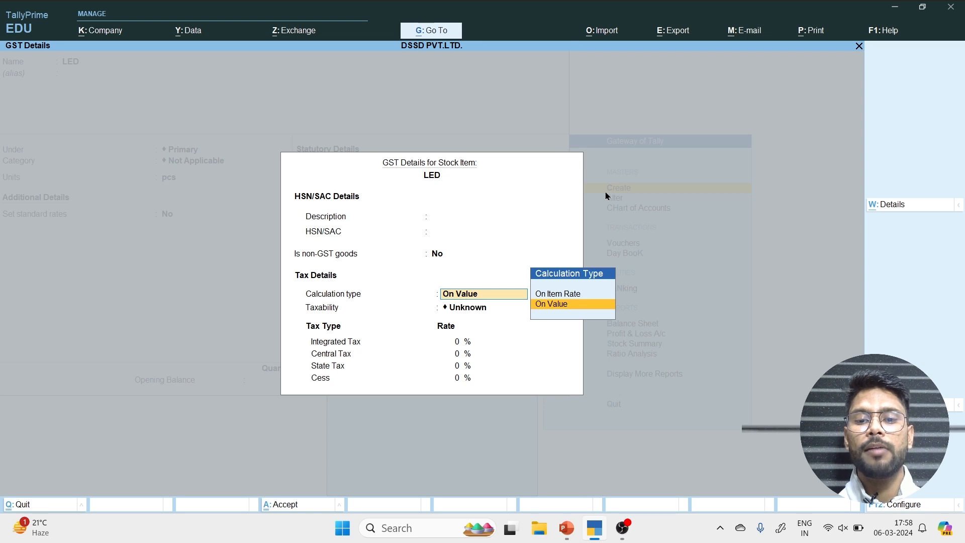
pyautogui.press('Return')
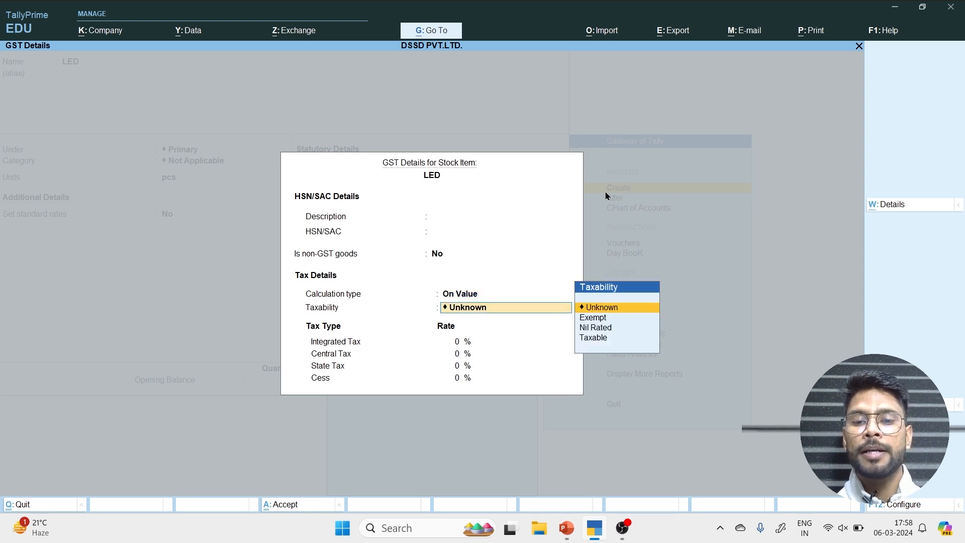
pyautogui.press('Down')
pyautogui.press('Down')
pyautogui.press('Down')
pyautogui.press('Return')
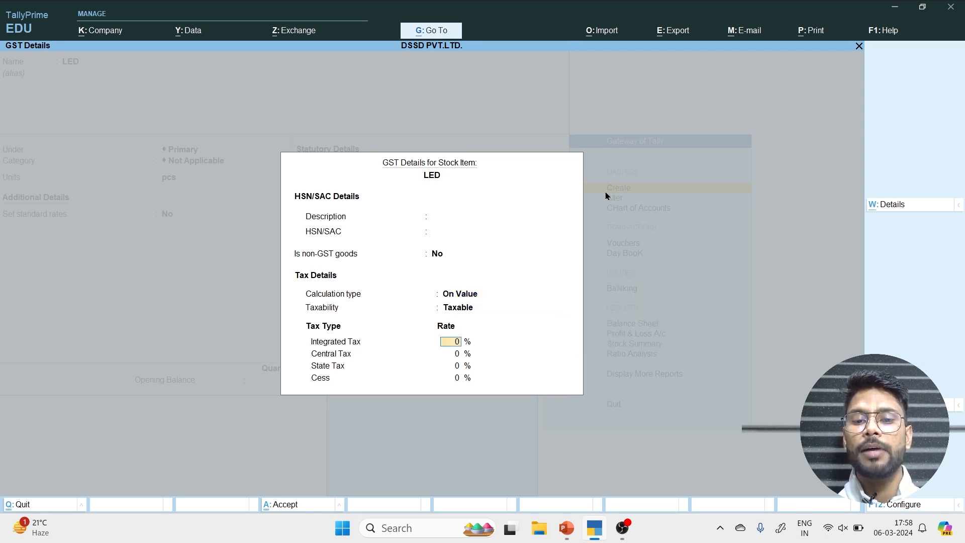
# Set the LED item's integrated tax rate to 12%, keep its supply type as Goods, and save the item.
pyautogui.write('12')
pyautogui.press('Return')
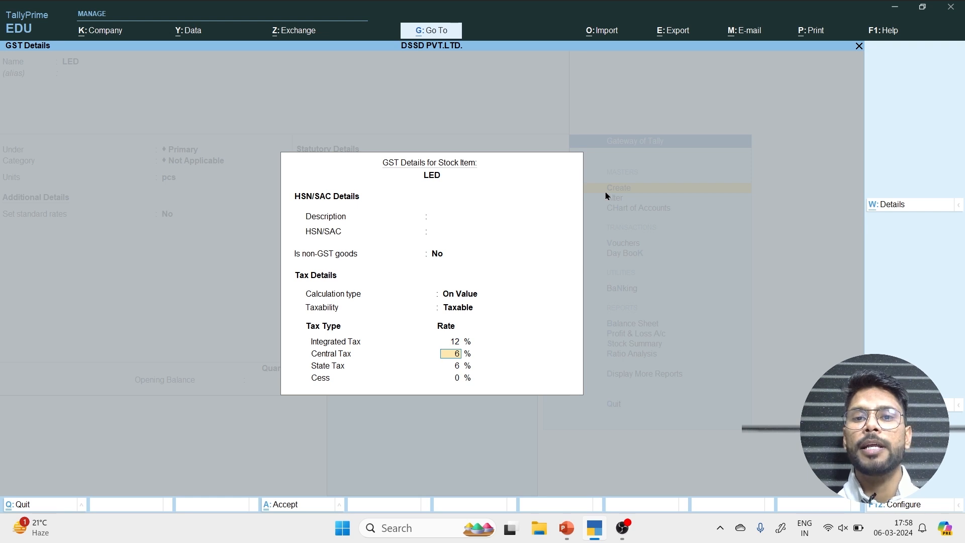
pyautogui.hotkey('ctrl', 'a')
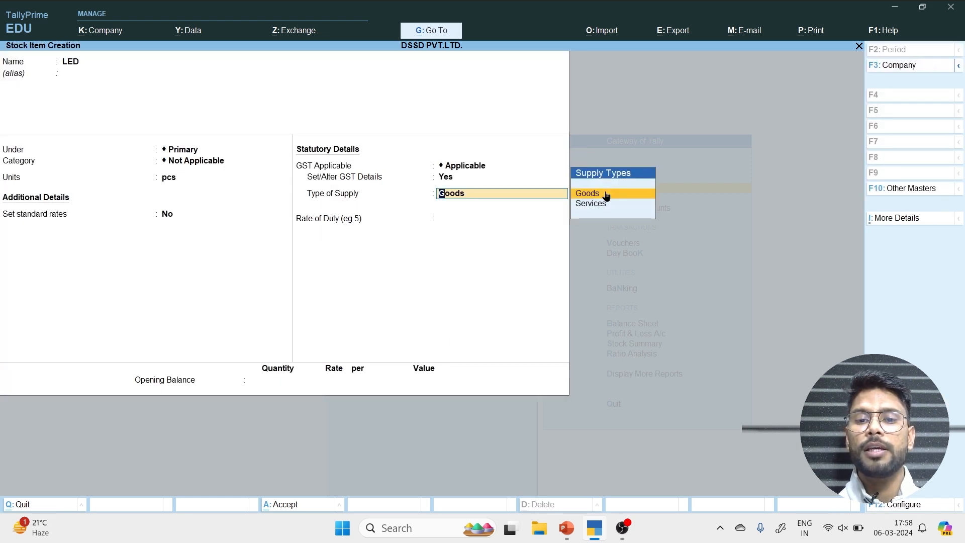
pyautogui.press('Return')
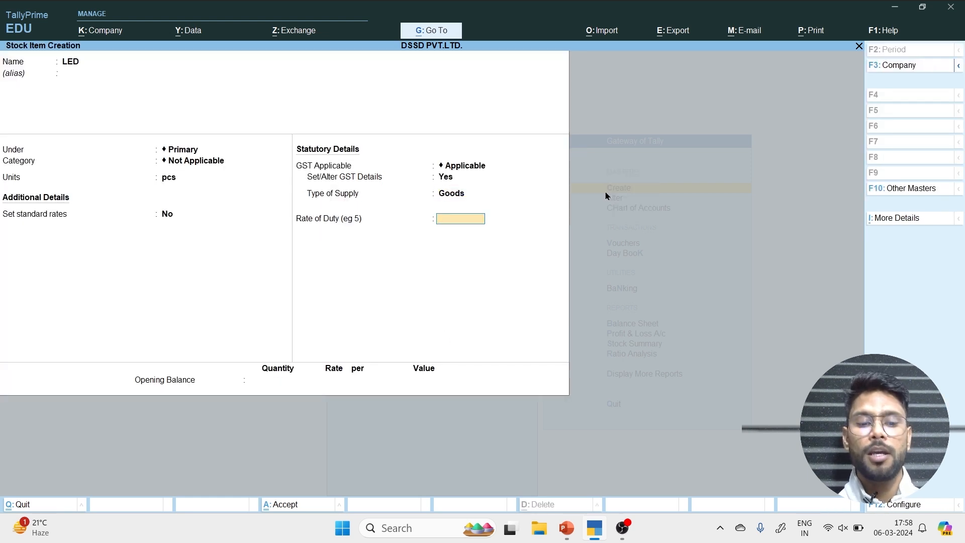
pyautogui.hotkey('ctrl', 'a')
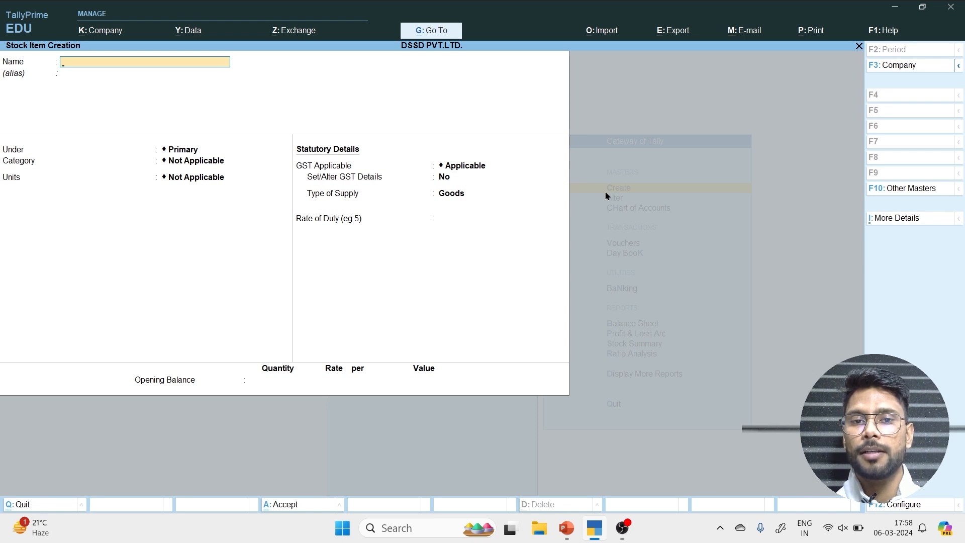
# Leave stock item creation and open a new Purchase voucher from the transaction vouchers.
pyautogui.press('Escape')
pyautogui.press('Escape')
pyautogui.press('Down')
pyautogui.press('Down')
pyautogui.press('Down')
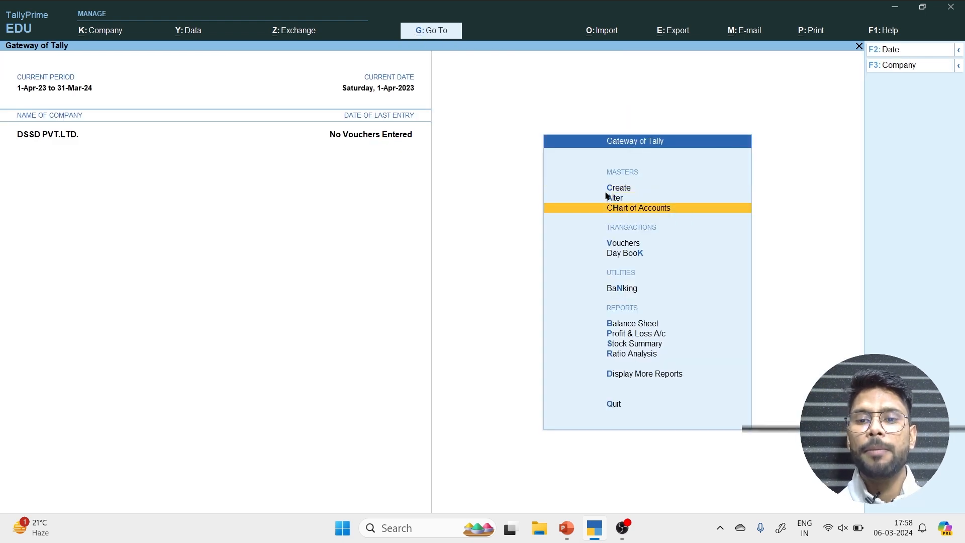
pyautogui.click(636, 250)
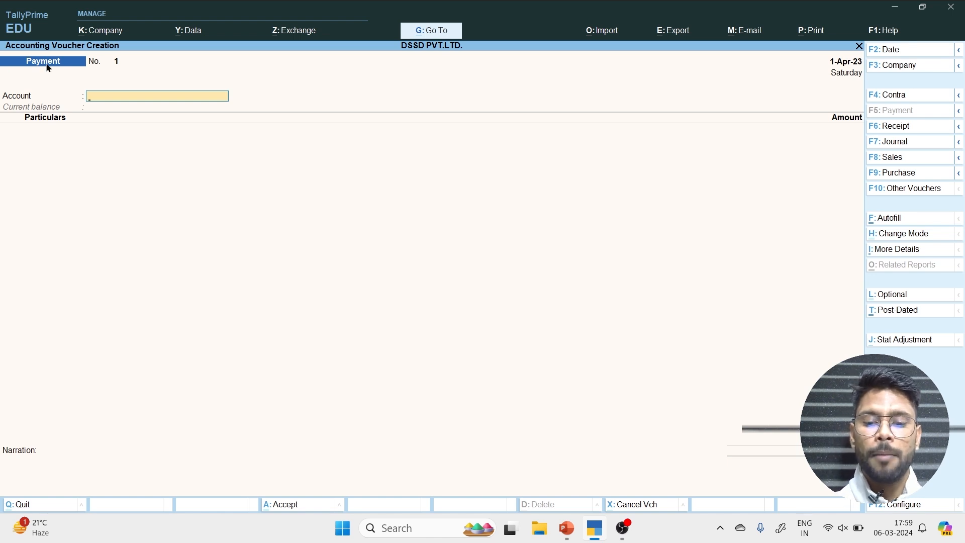
pyautogui.press('F9')
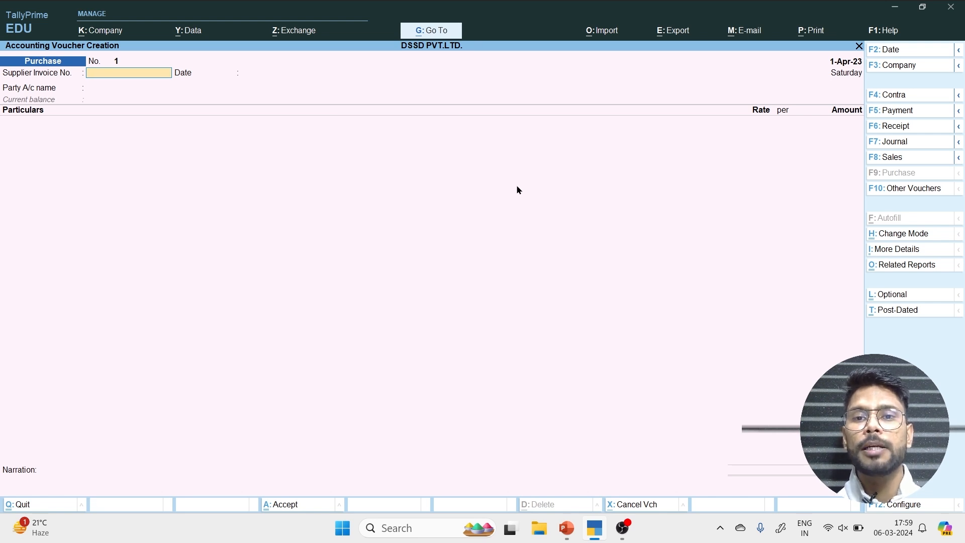
# Change the purchase voucher to Item Invoice mode and leave the supplier invoice number and date blank.
pyautogui.press('ctrl')
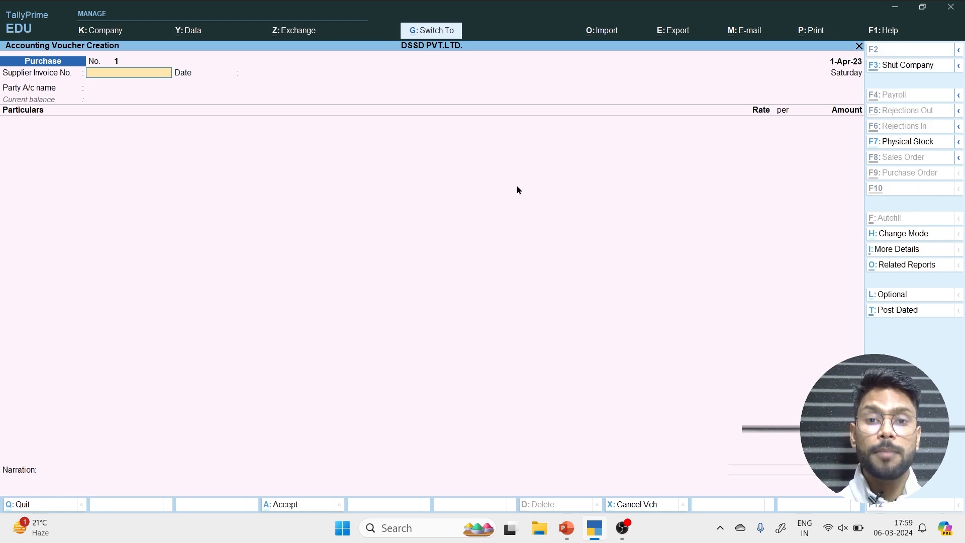
pyautogui.hotkey('ctrl', 'h')
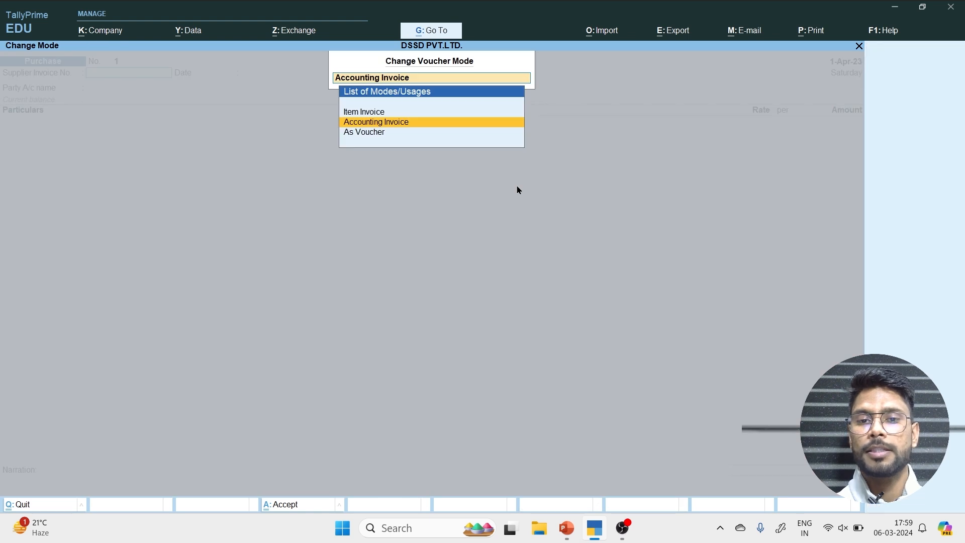
pyautogui.press('Up')
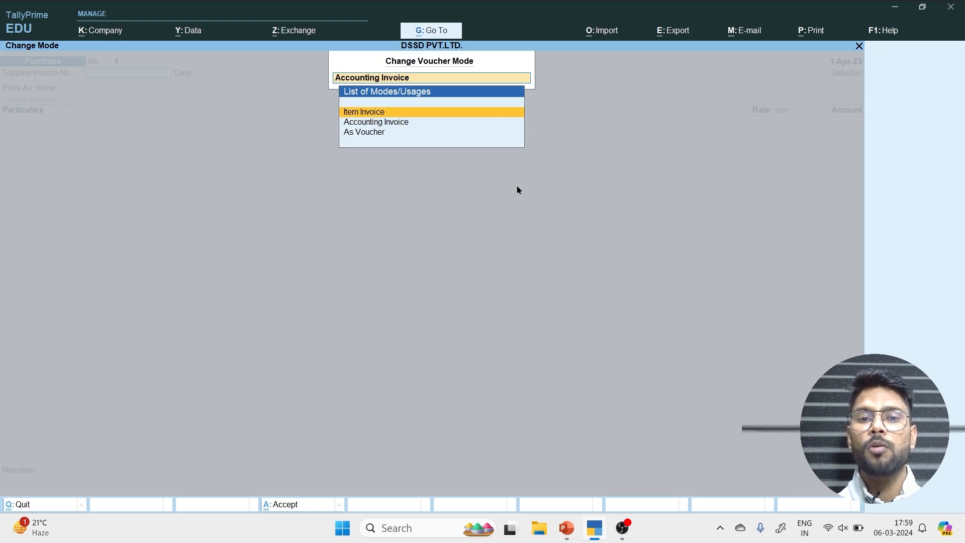
pyautogui.press('Return')
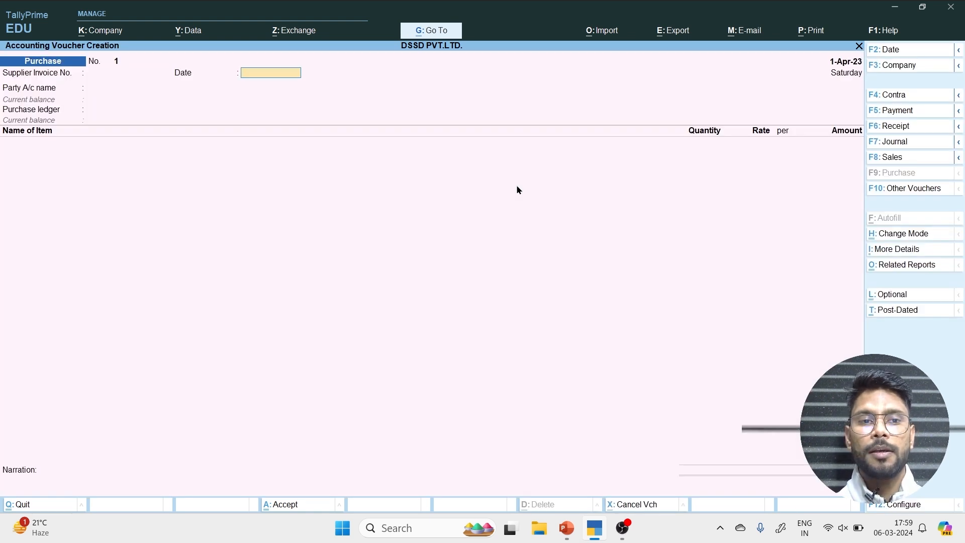
pyautogui.press('Return')
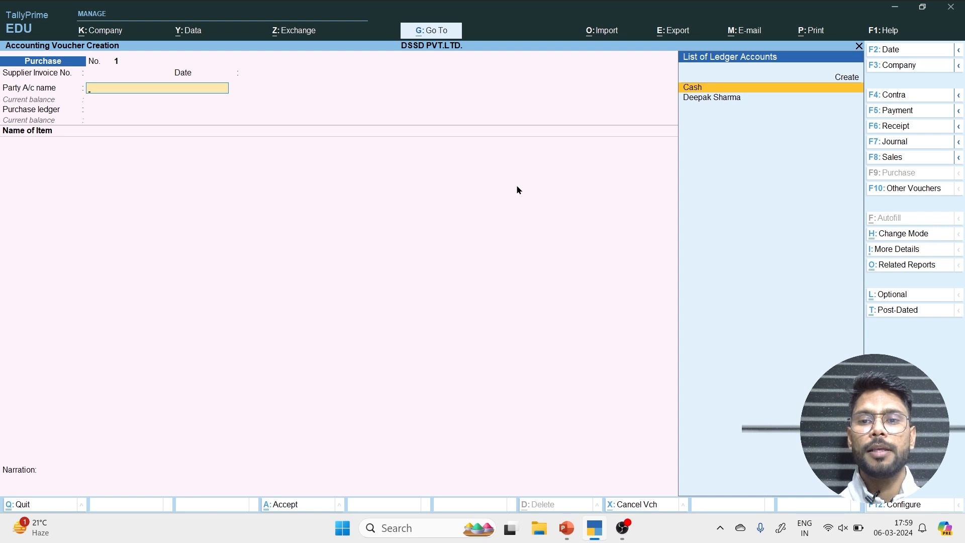
pyautogui.press('Down')
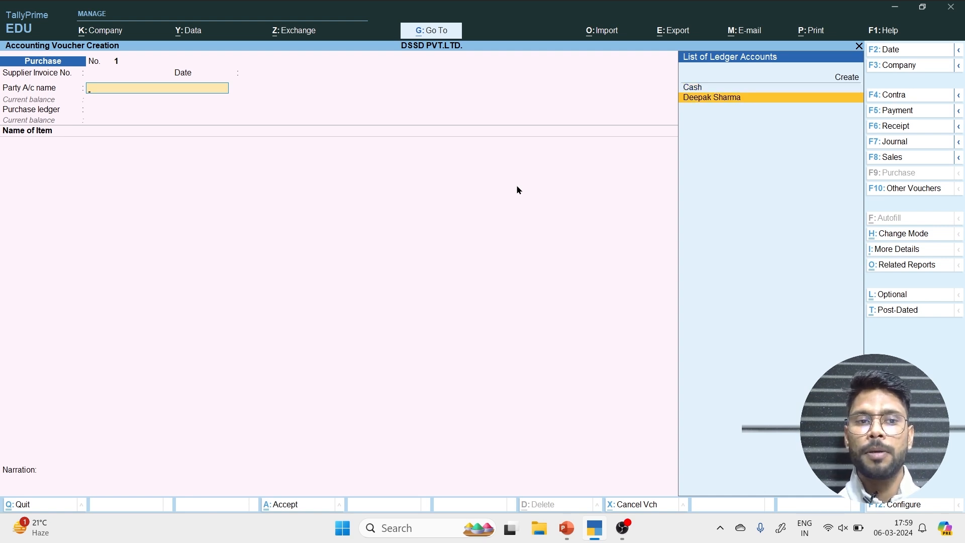
pyautogui.press('Return')
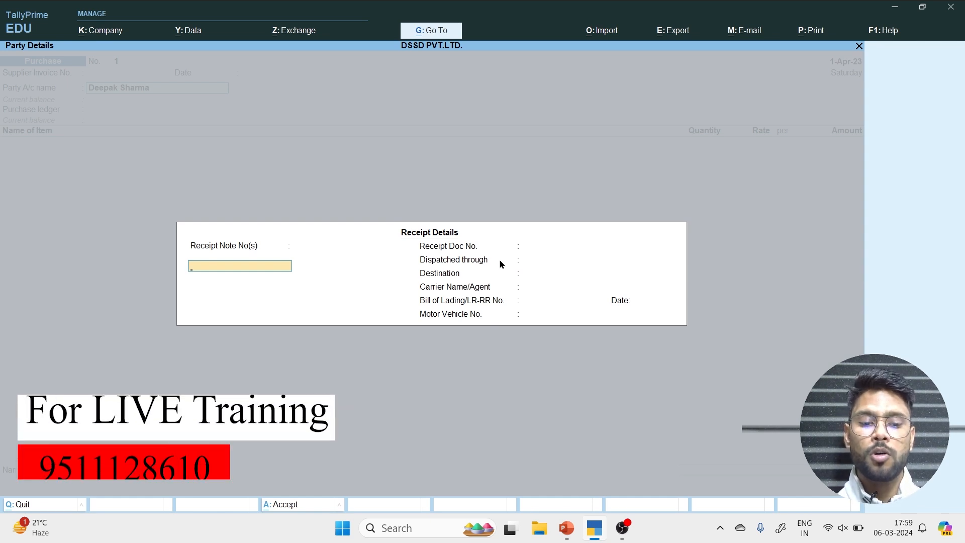
pyautogui.hotkey('ctrl', 'a')
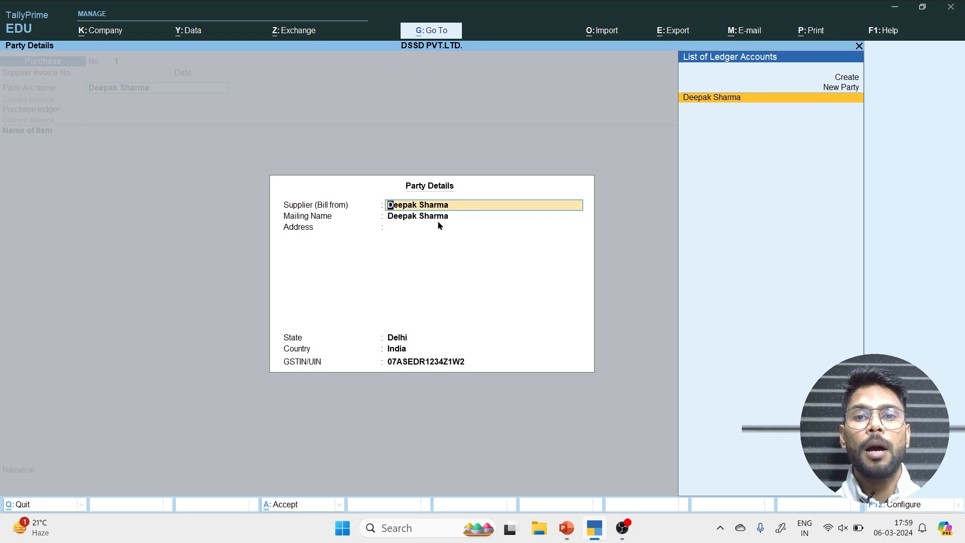
pyautogui.press('ctrl')
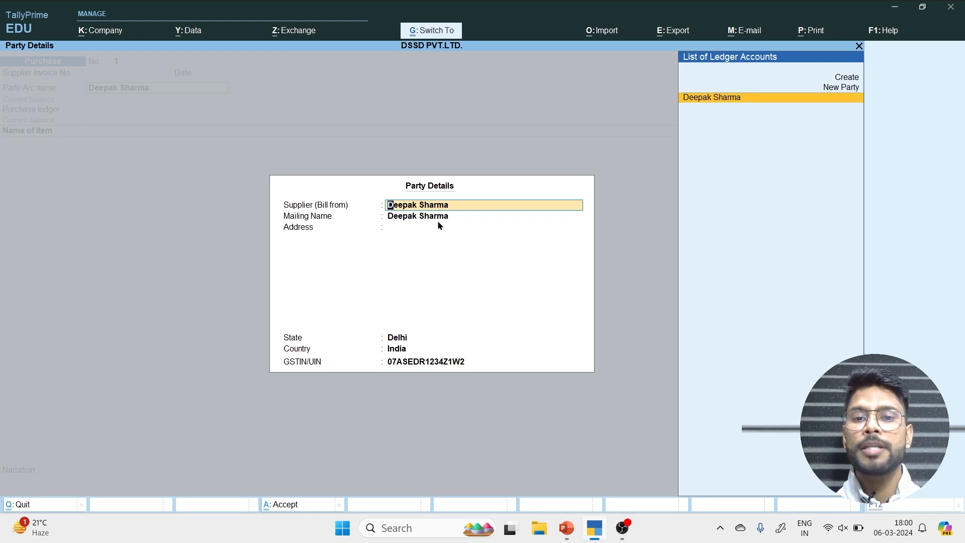
pyautogui.hotkey('ctrl', 'a')
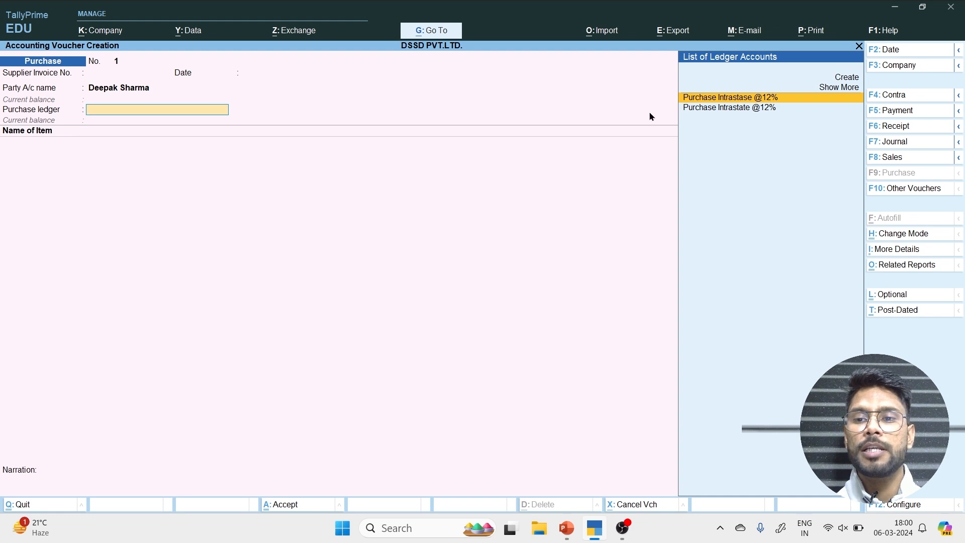
pyautogui.click(791, 100)
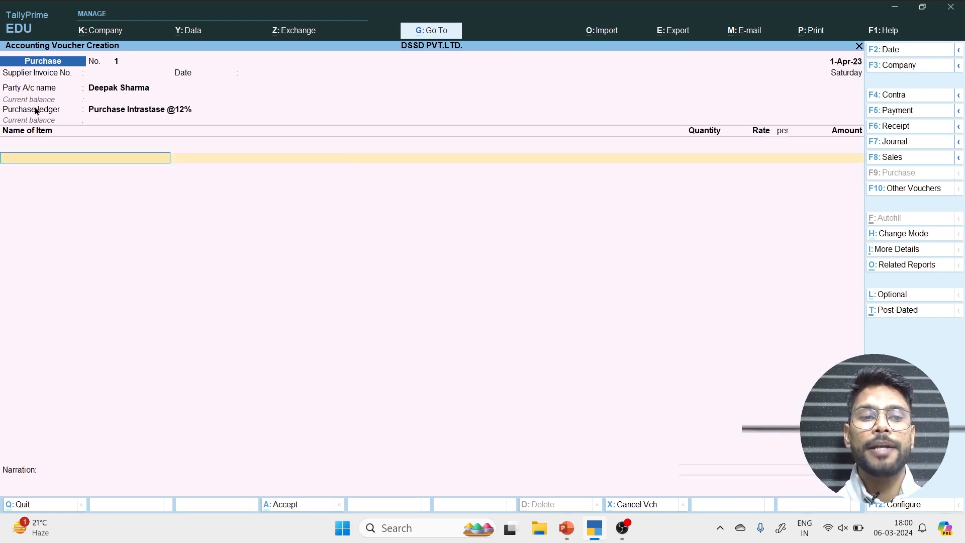
# Add the Computer stock item with a quantity of 10 pcs at a rate of 25,000 per piece.
pyautogui.write('co')
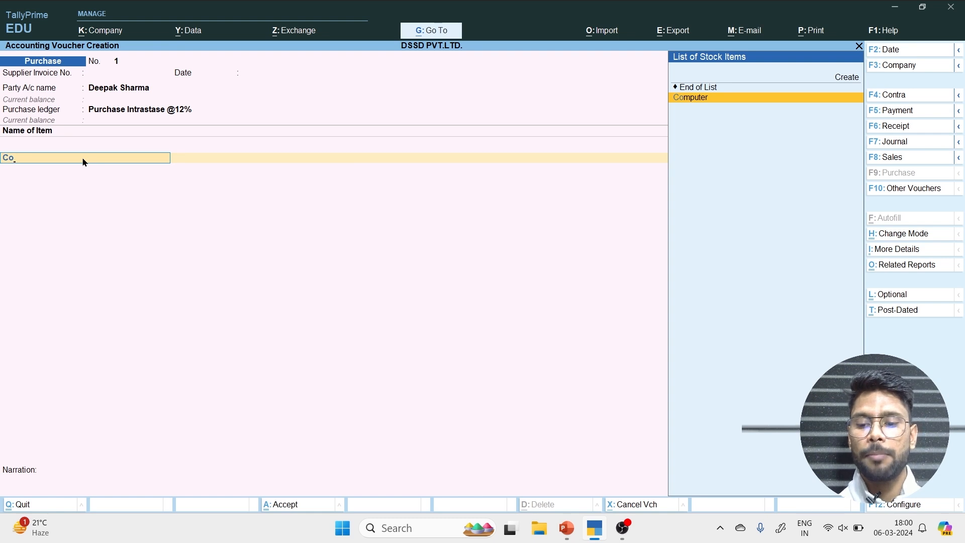
pyautogui.press('Return')
pyautogui.write('10')
pyautogui.press('Return')
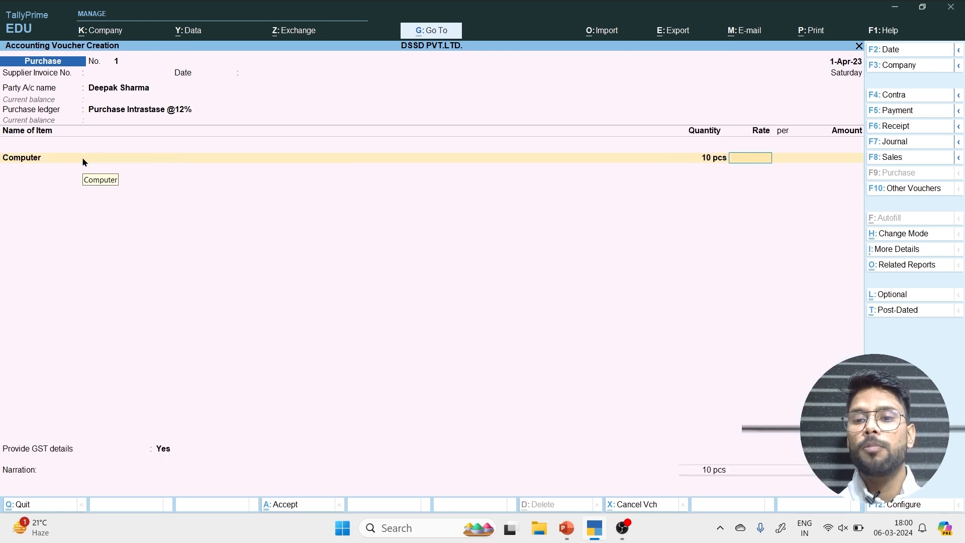
pyautogui.write('25,0')
pyautogui.write('000')
pyautogui.press('Return')
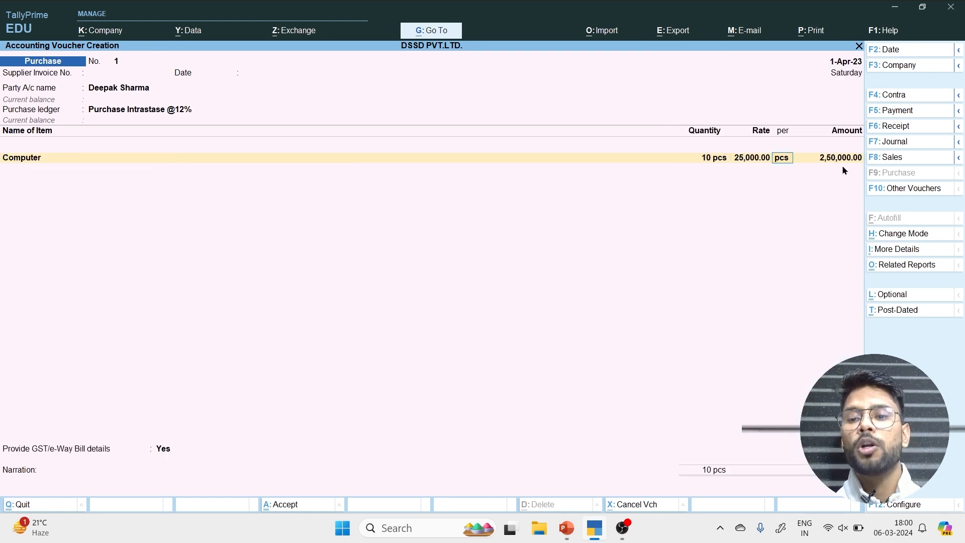
pyautogui.press('Return')
pyautogui.press('Return')
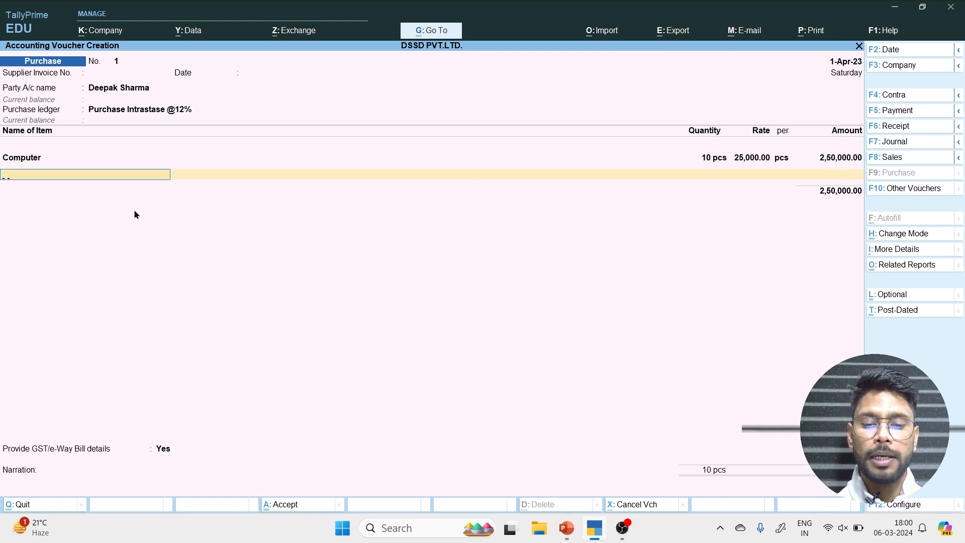
# Add the LED stock item with 10 pcs at a rate of 15,000 per piece, and end the item list.
pyautogui.write('le')
pyautogui.press('Return')
pyautogui.write('10')
pyautogui.press('Return')
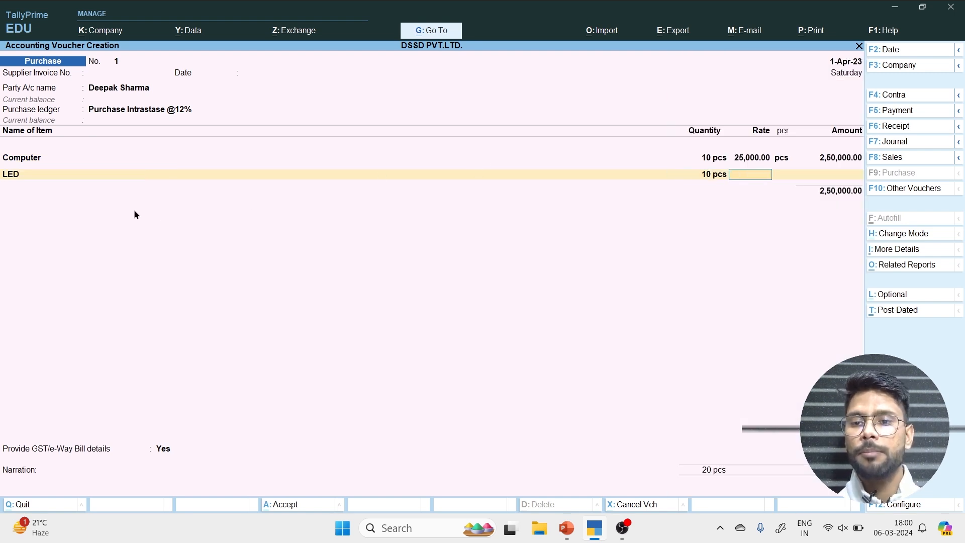
pyautogui.write('15000')
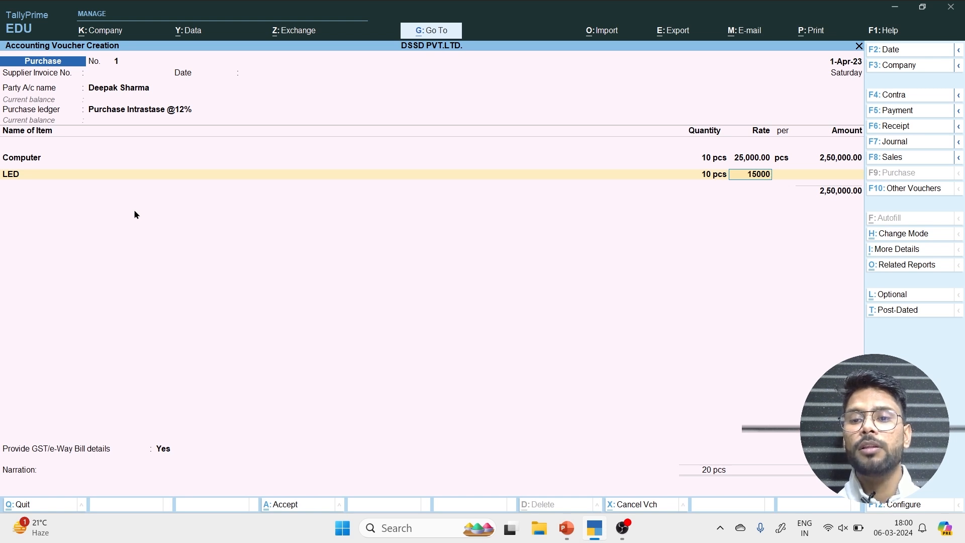
pyautogui.press('Return')
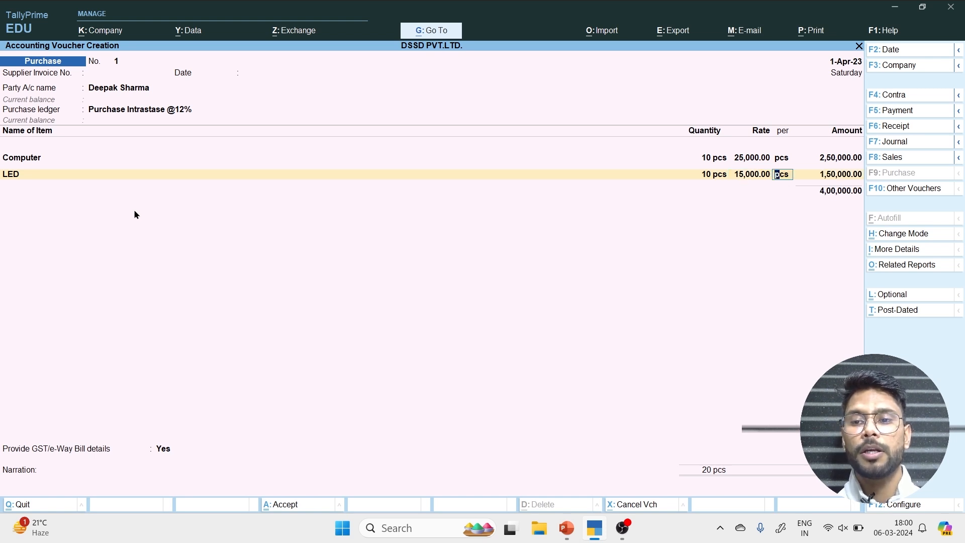
pyautogui.press('Return')
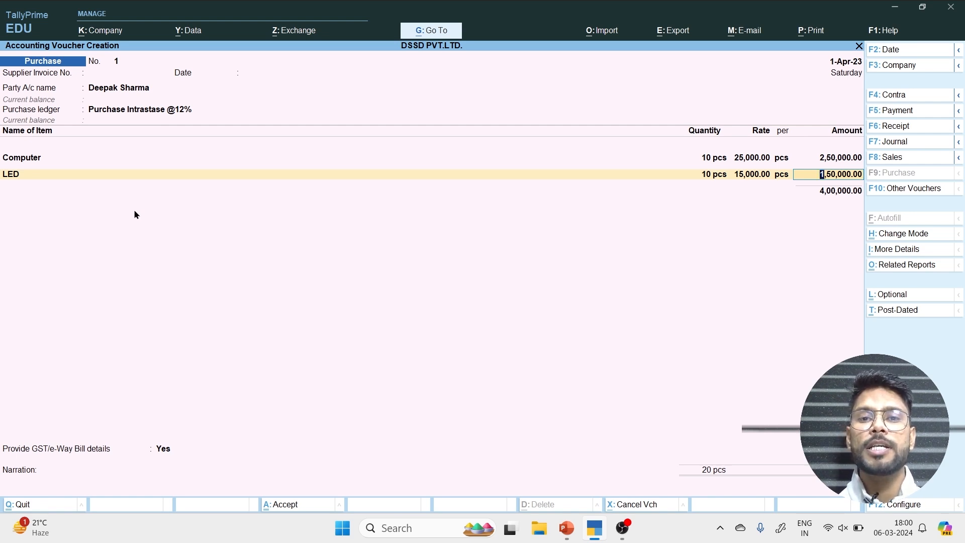
pyautogui.press('Return')
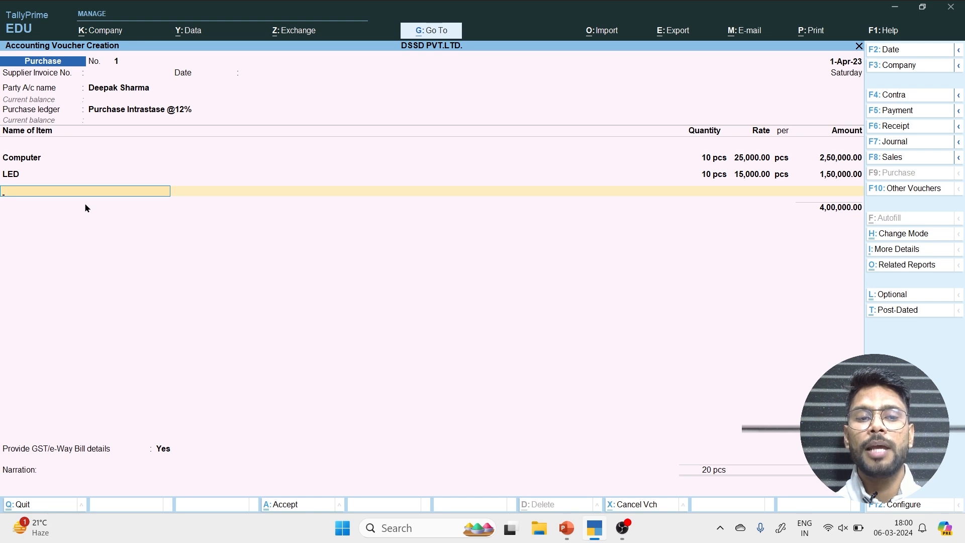
pyautogui.press('Return')
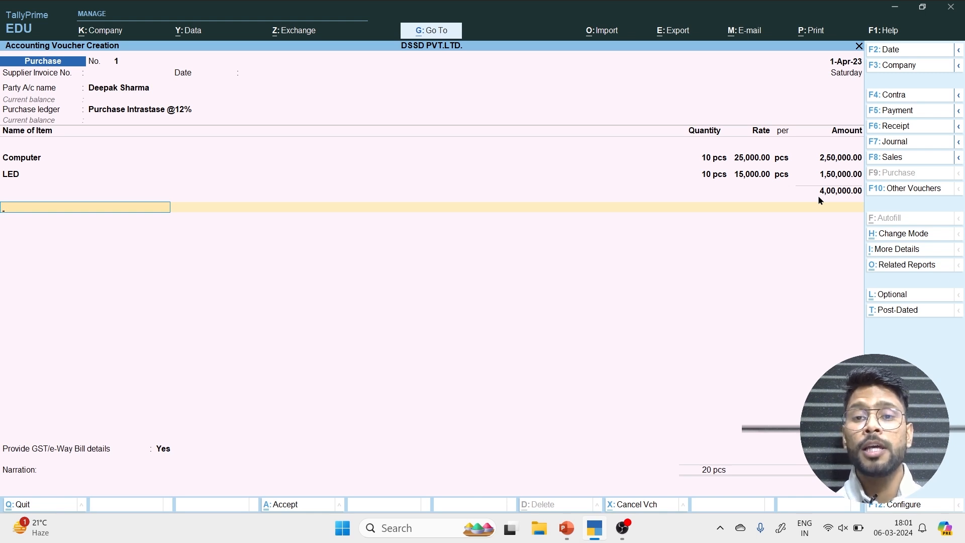
pyautogui.write('In')
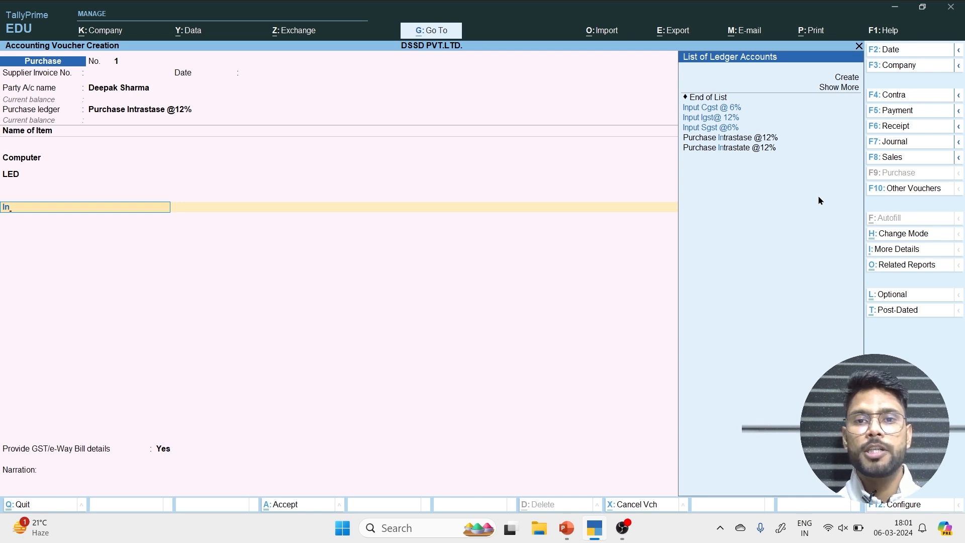
pyautogui.press('Down')
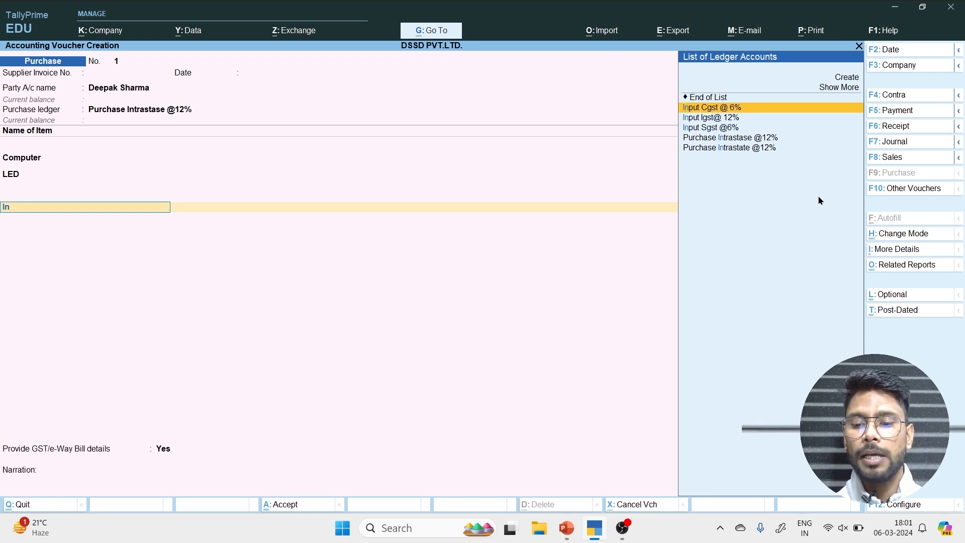
pyautogui.press('Return')
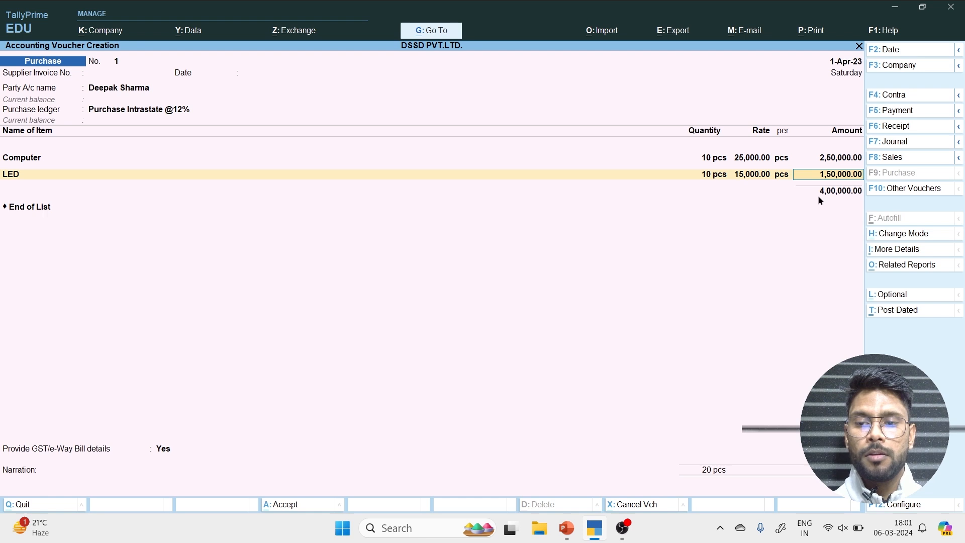
pyautogui.press('Return')
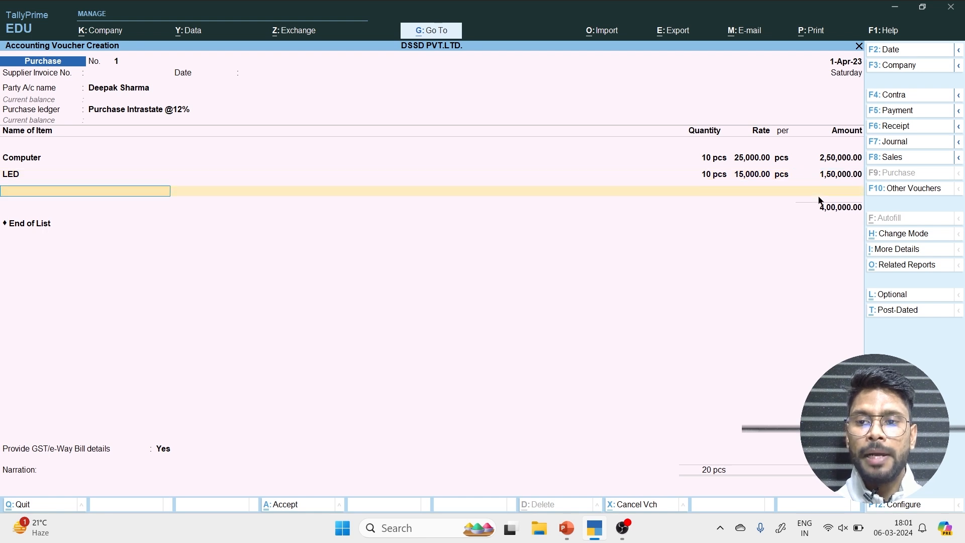
pyautogui.press('Return')
pyautogui.press('Down')
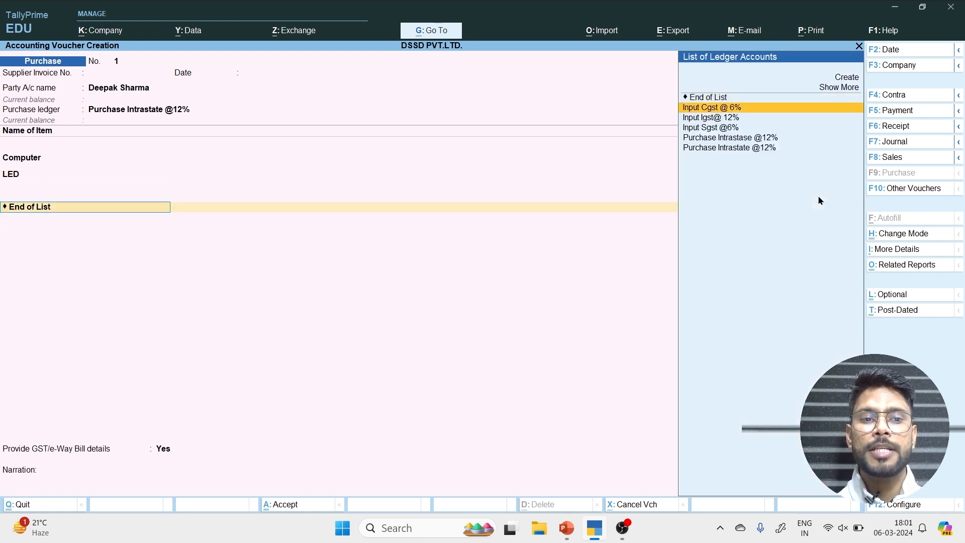
pyautogui.press('Return')
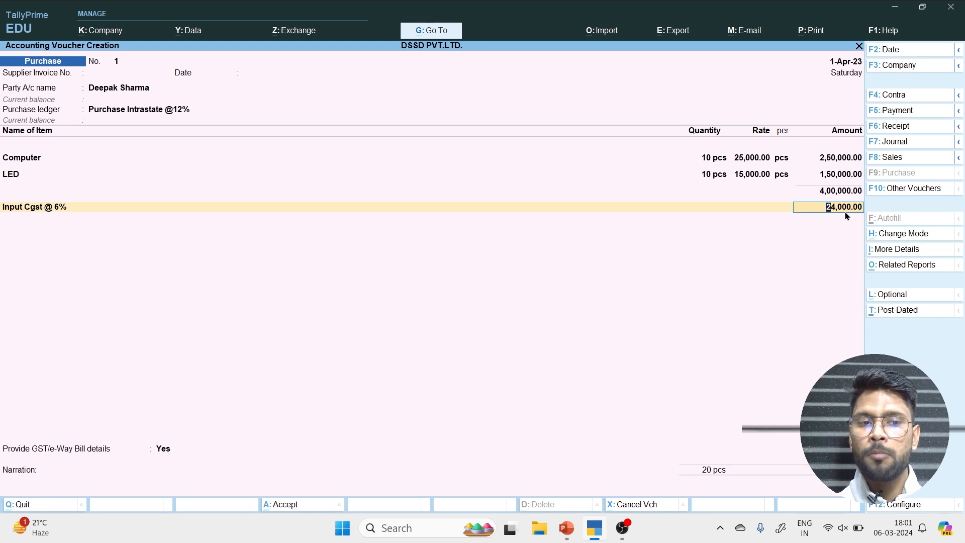
pyautogui.press('Return')
# Add the Input Sgst @6% ledger with its calculated amount and end the tax ledger list.
pyautogui.write('Inp')
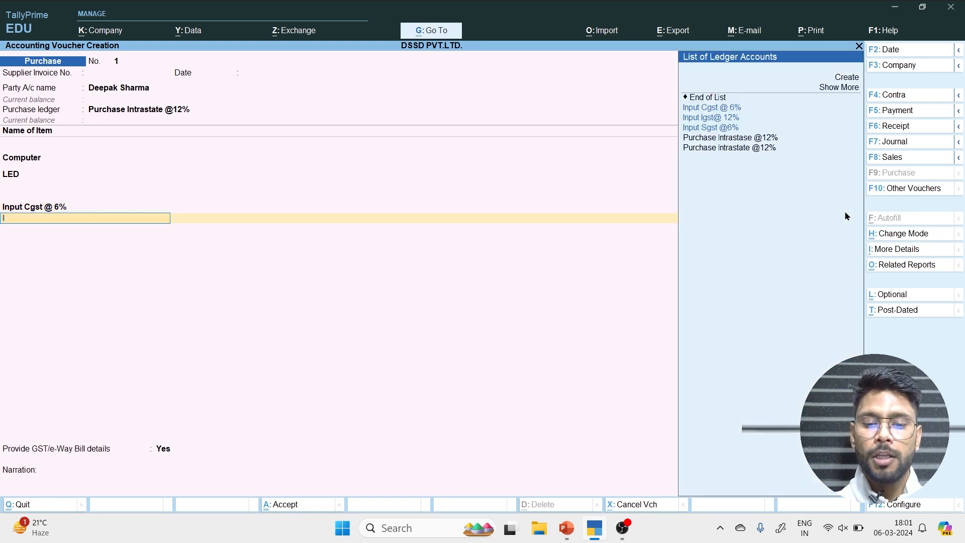
pyautogui.press('Down')
pyautogui.press('Down')
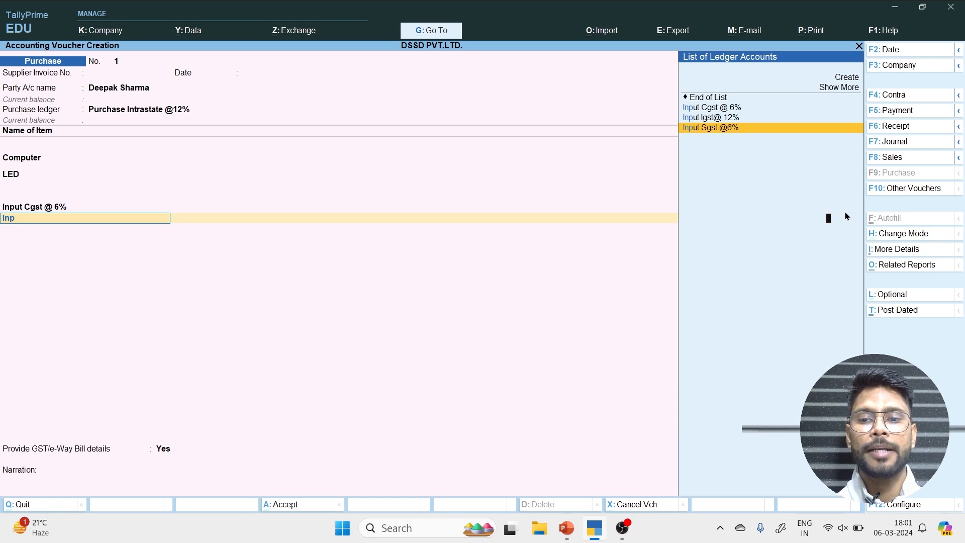
pyautogui.press('Return')
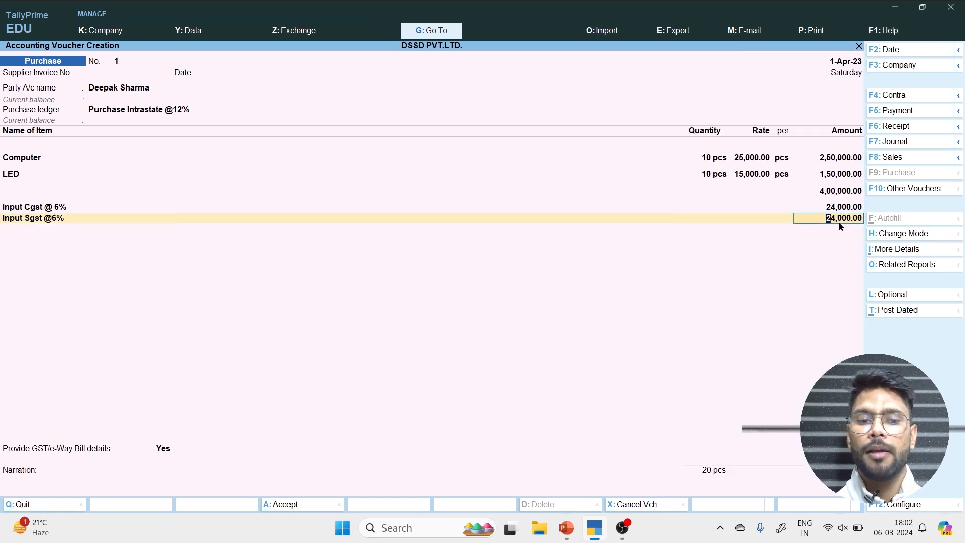
pyautogui.press('Return')
pyautogui.press('Return')
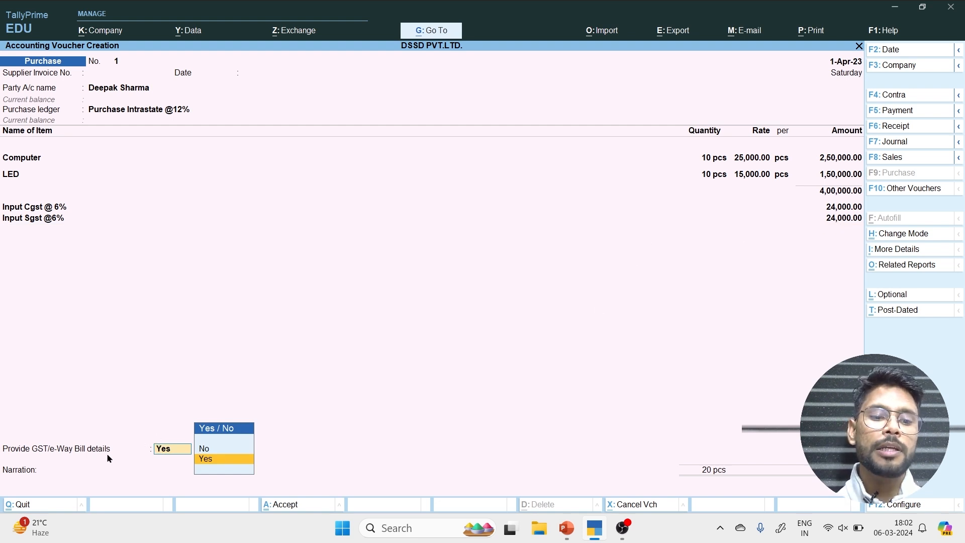
# Set Provide GST/e-Way Bill details to No and leave the narration blank.
pyautogui.press('Up')
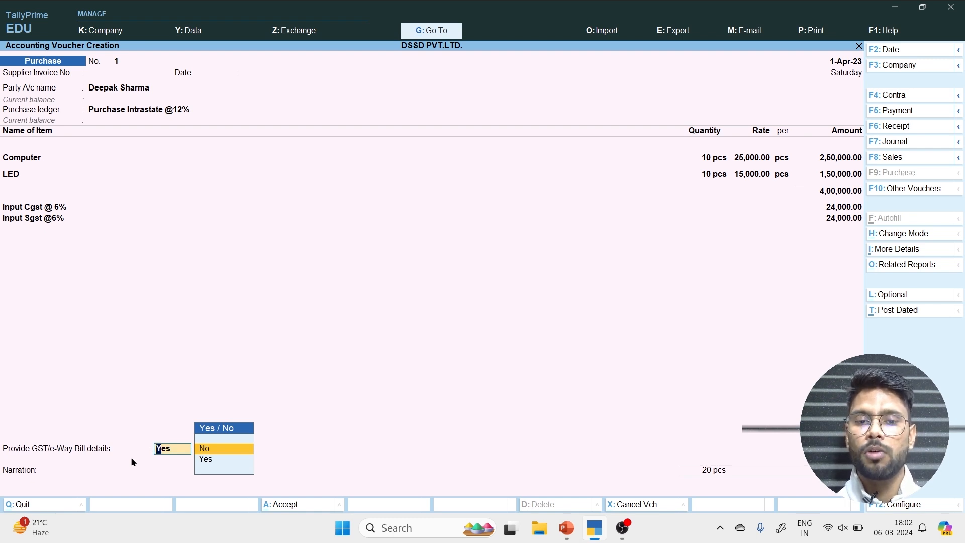
pyautogui.press('Return')
pyautogui.press('Return')
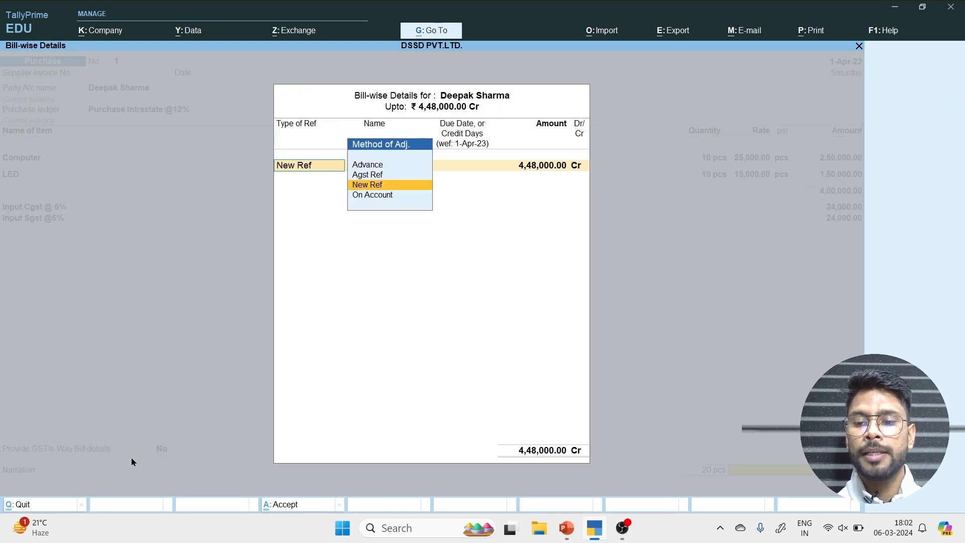
# Record the supplier's bill as New Ref 1 for the full amount without a due date, and save the purchase voucher.
pyautogui.press('Return')
pyautogui.press('Return')
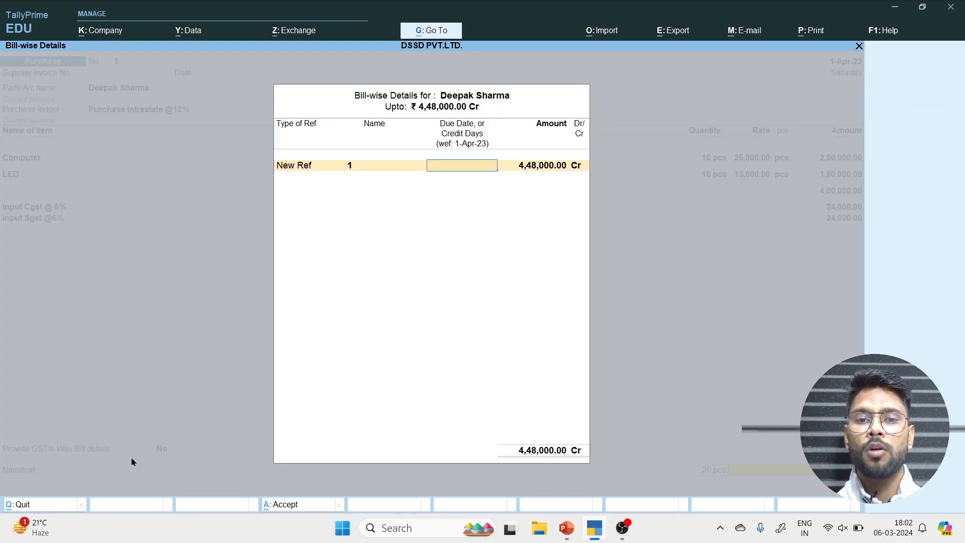
pyautogui.press('Return')
pyautogui.press('Return')
pyautogui.press('Return')
pyautogui.press('Return')
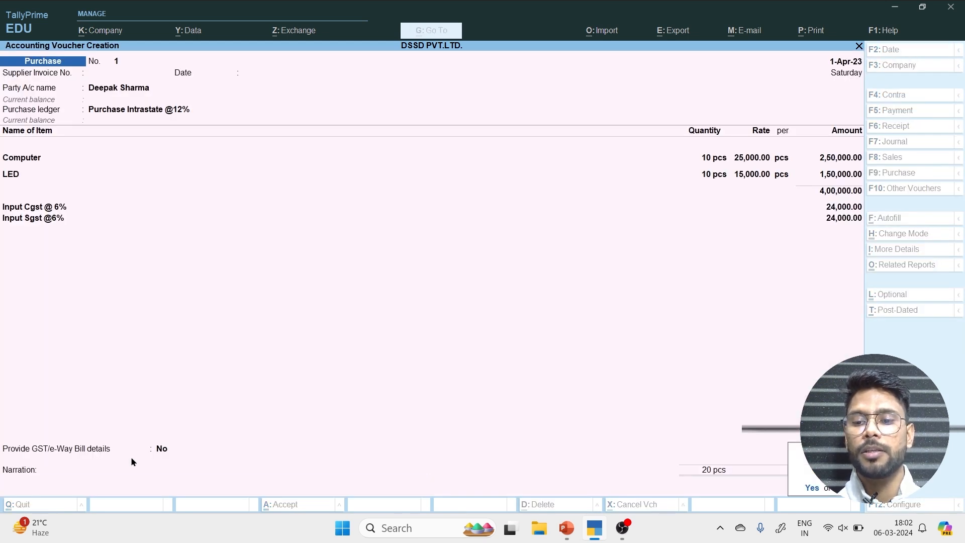
pyautogui.press('Return')
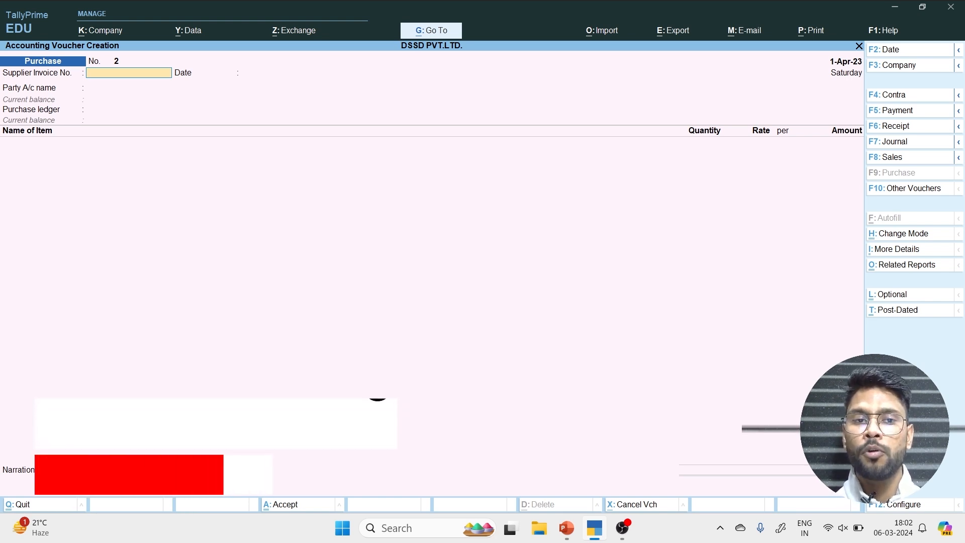
# Leave voucher creation and open the saved purchase voucher from the Day Book.
pyautogui.press('Escape')
pyautogui.press('Down')
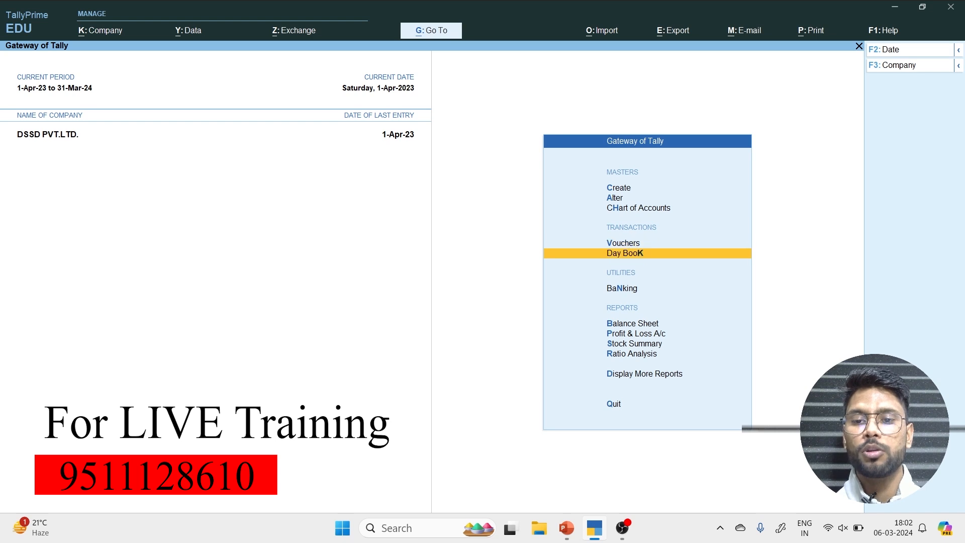
pyautogui.press('Return')
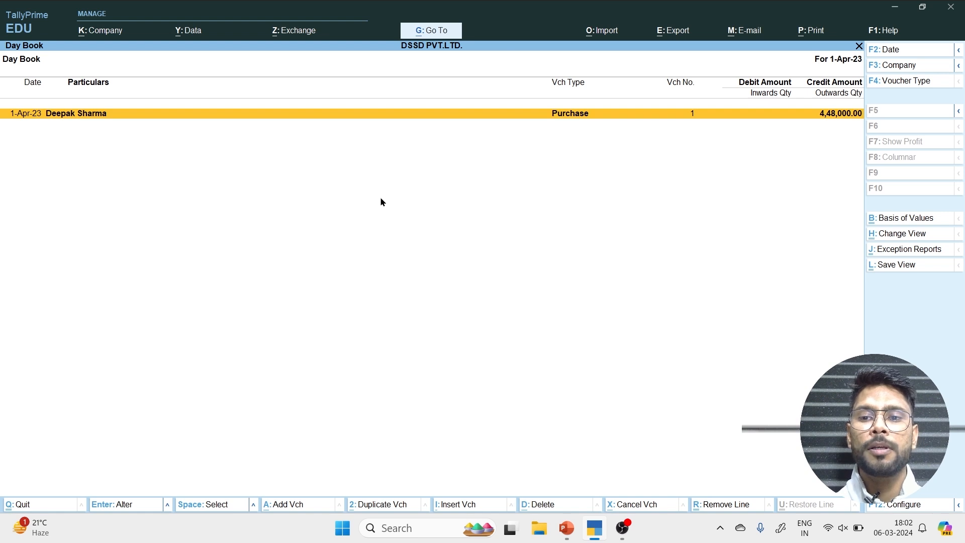
pyautogui.press('Return')
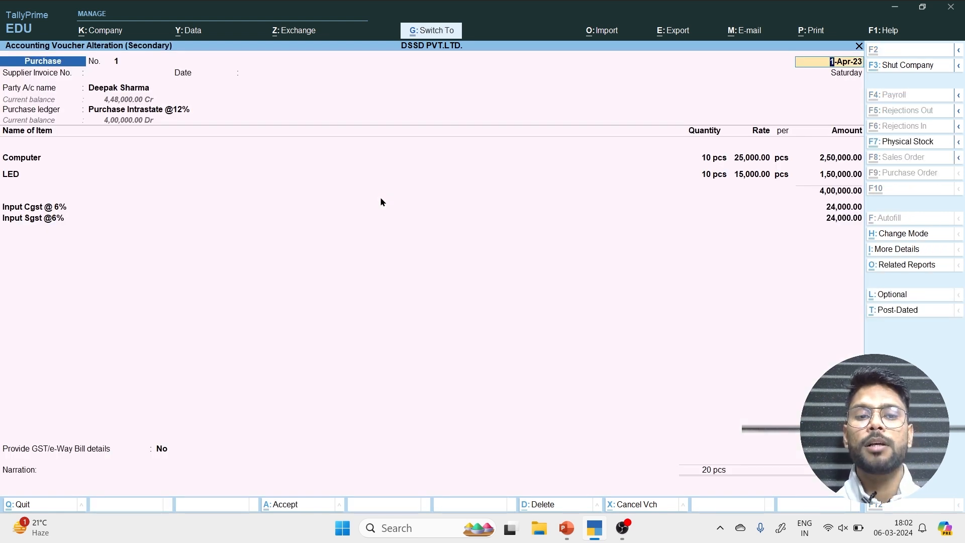
# Preview the voucher's printed invoice, examine its items, tax lines and total enlarged, and close the preview.
pyautogui.hotkey('ctrl', 'p')
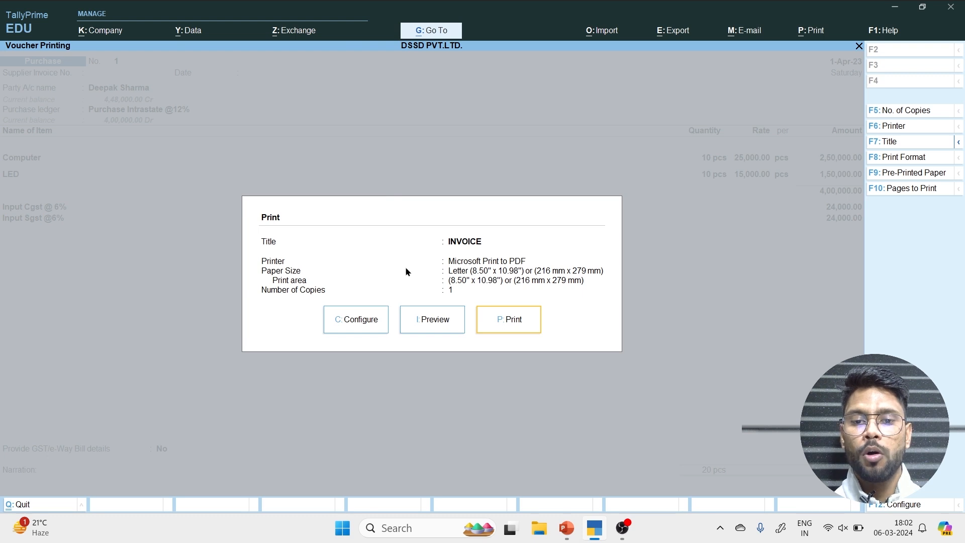
pyautogui.click(433, 322)
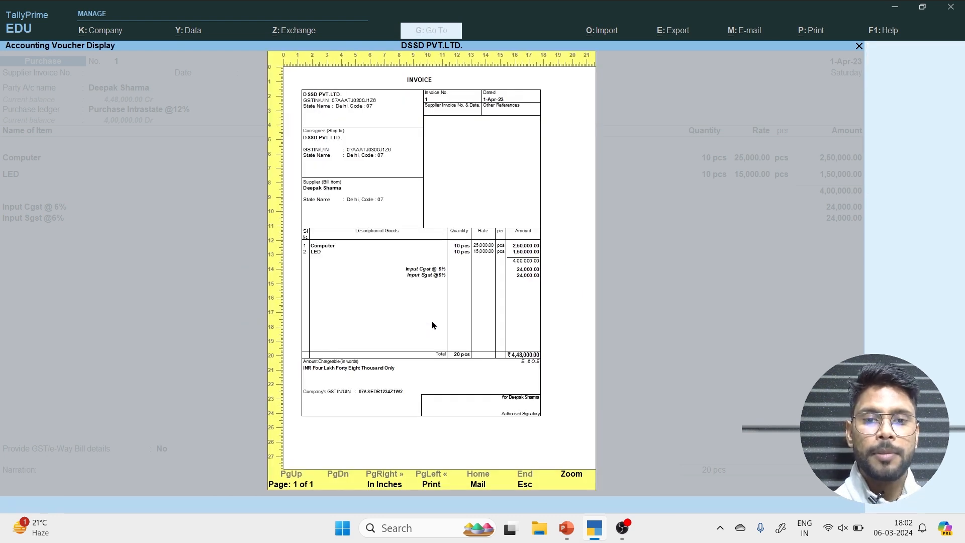
pyautogui.click(431, 321)
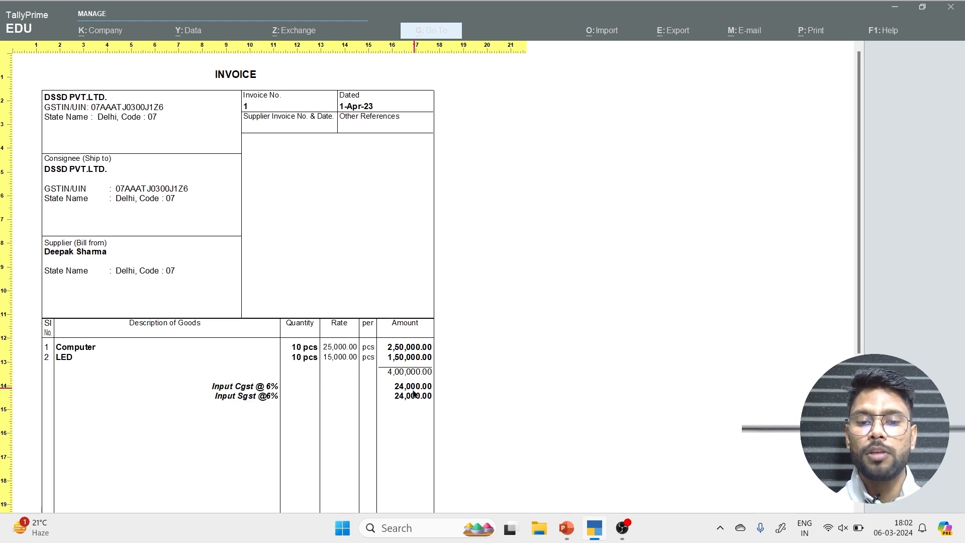
pyautogui.scroll(-3, 402, 396)
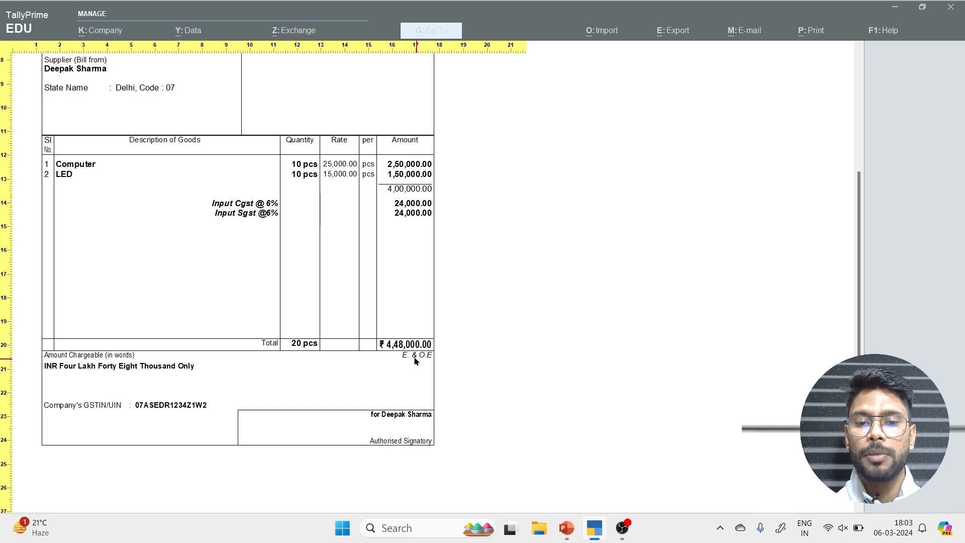
pyautogui.press('Escape')
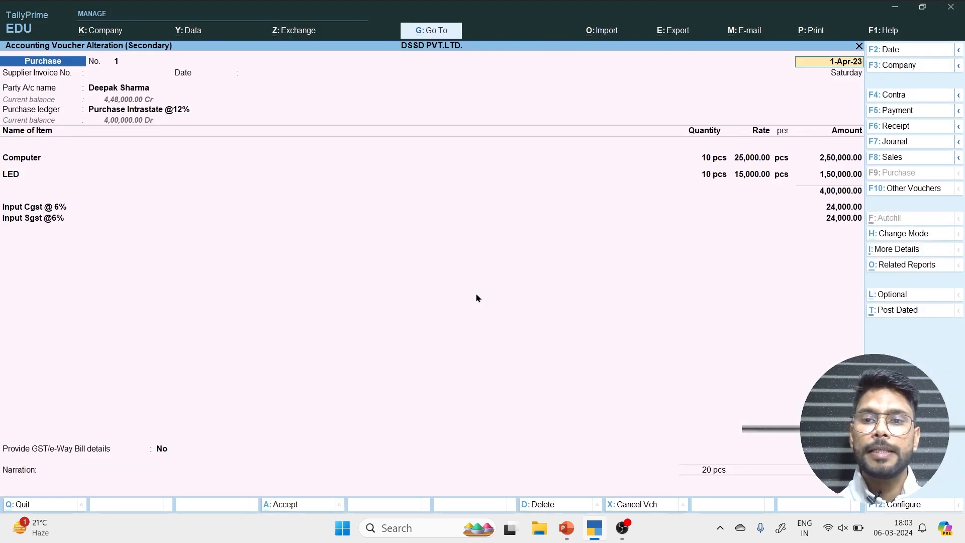